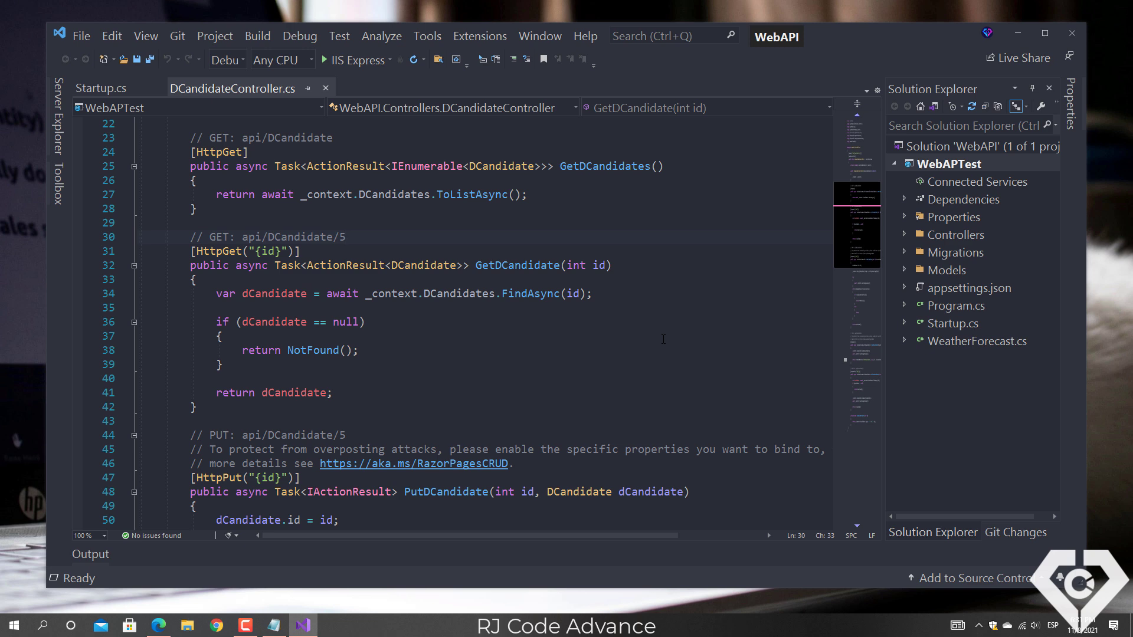
Show the desktop, return to Visual Studio and look through the code of DCandidateController.cs.
left_click(285, 251)
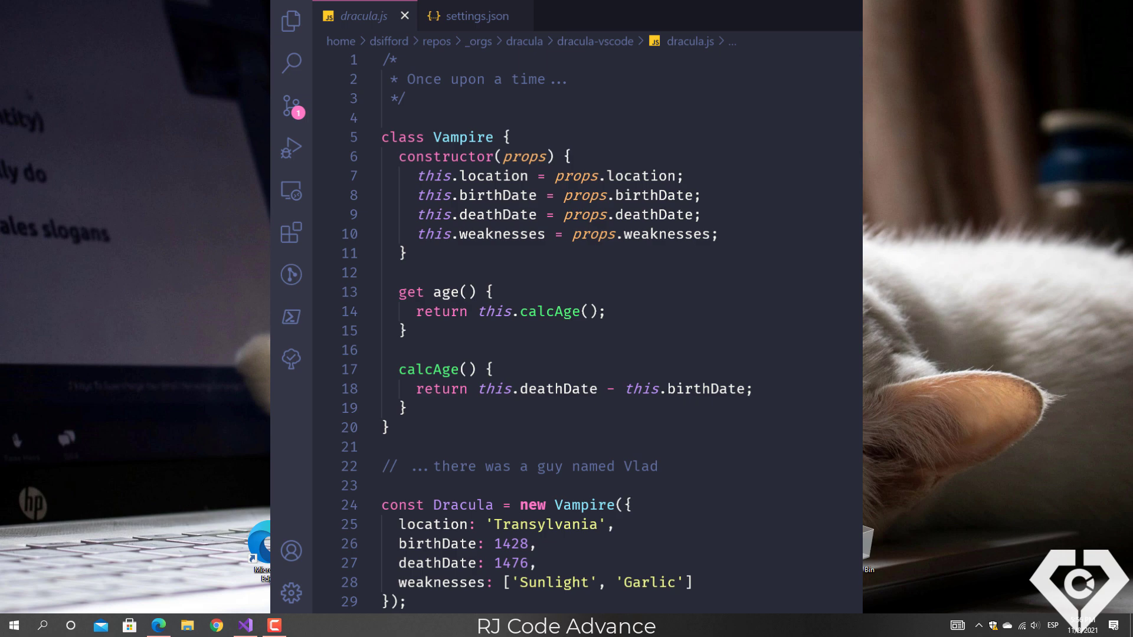
key("super+d")
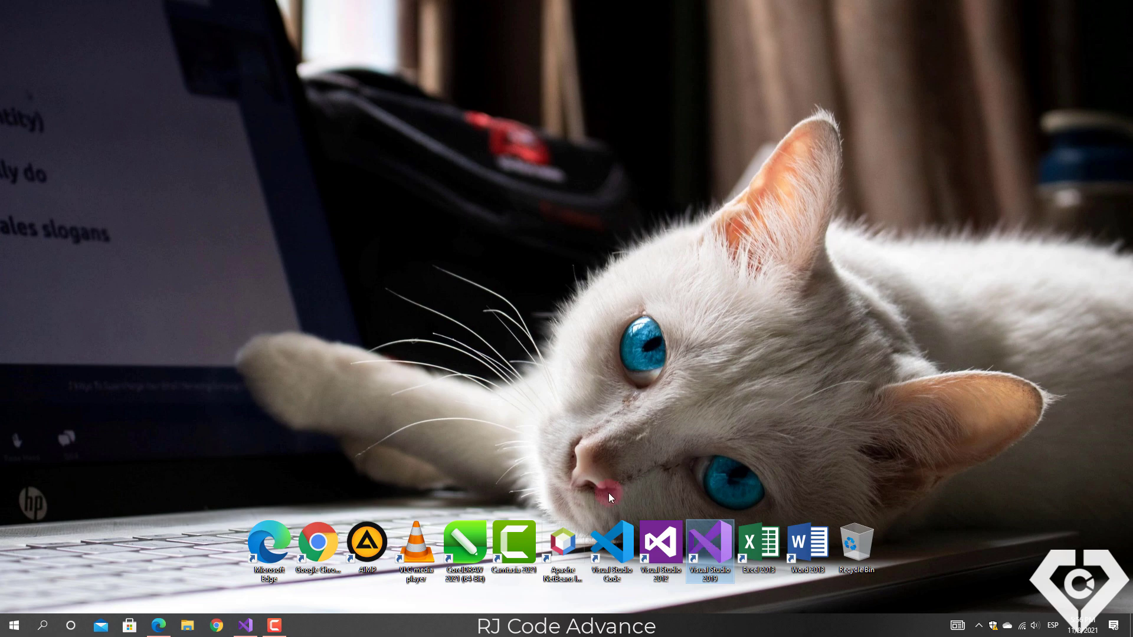
left_click(246, 627)
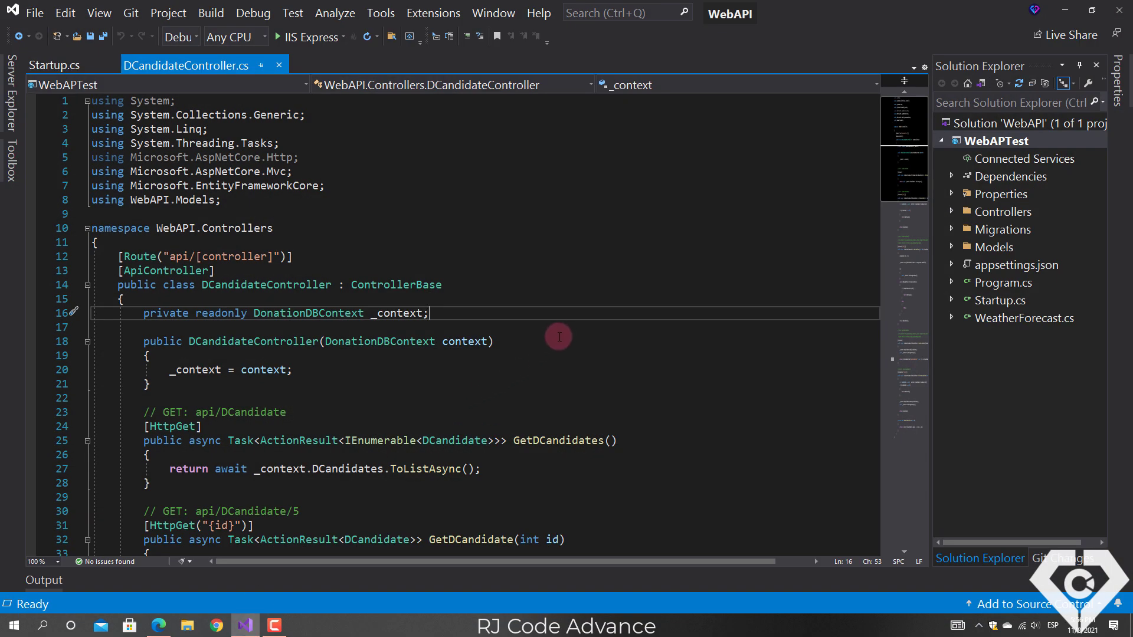
scroll(578, 354, "down", 1)
scroll(578, 354, "down", 16)
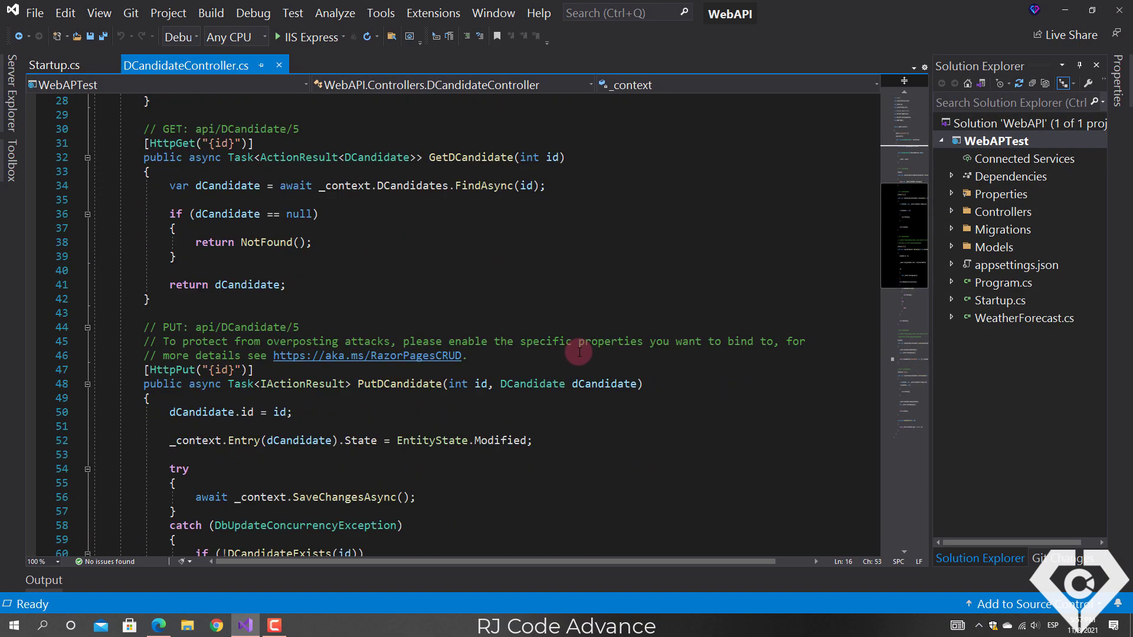
scroll(579, 352, "down", 6)
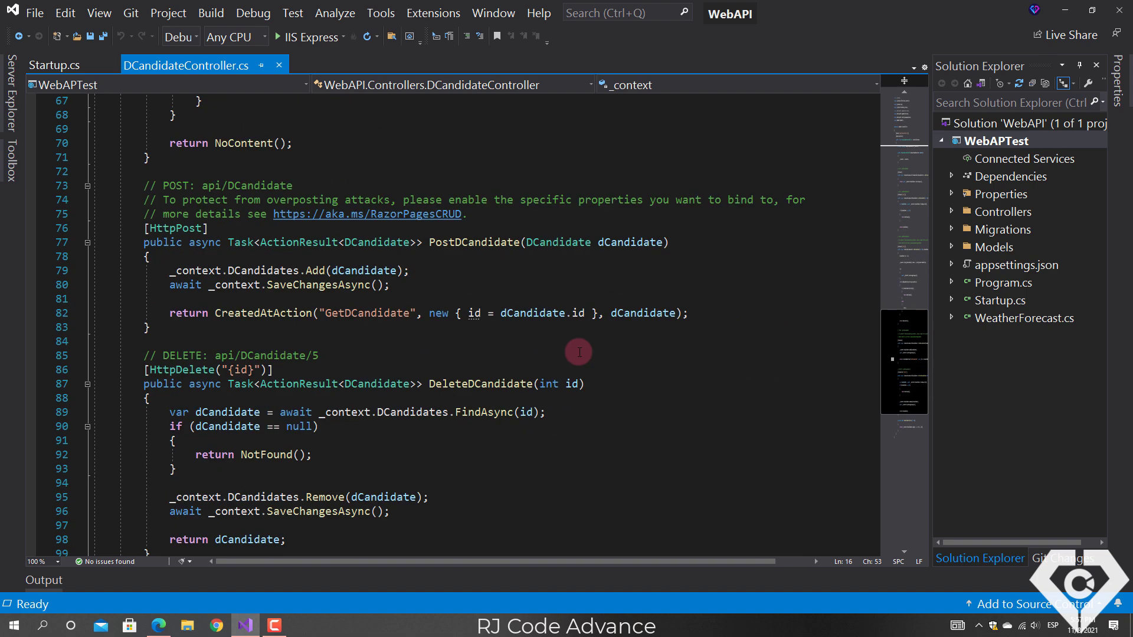
scroll(579, 352, "up", 20)
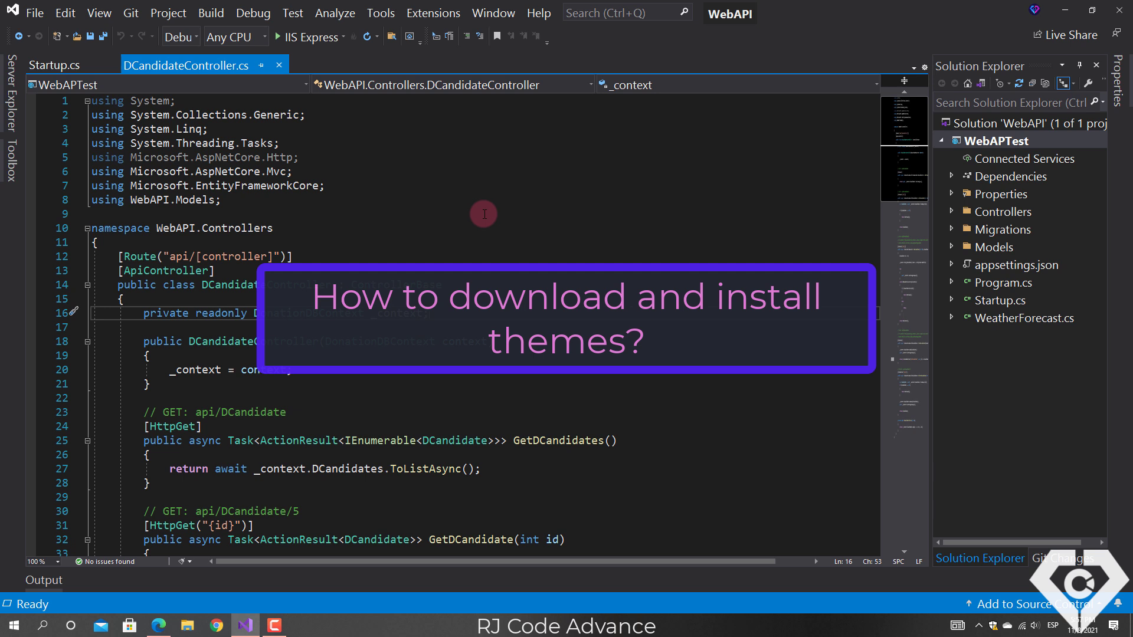
Open the extension manager and search the online extensions for "theme".
left_click(435, 13)
left_click(534, 33)
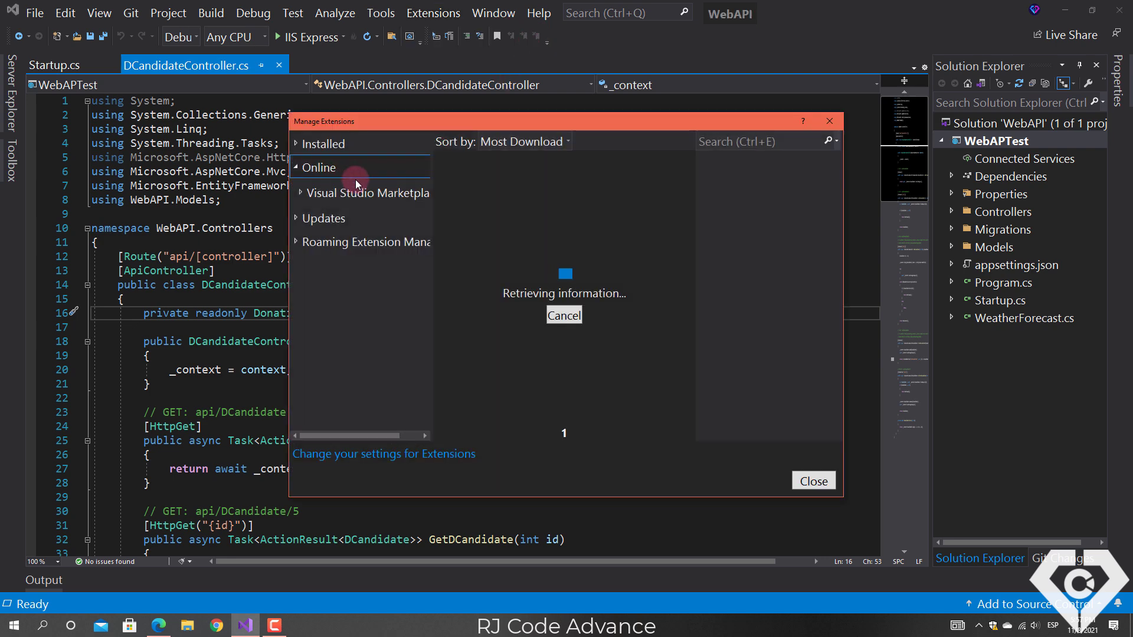
left_click(730, 145)
type("the")
key("Return")
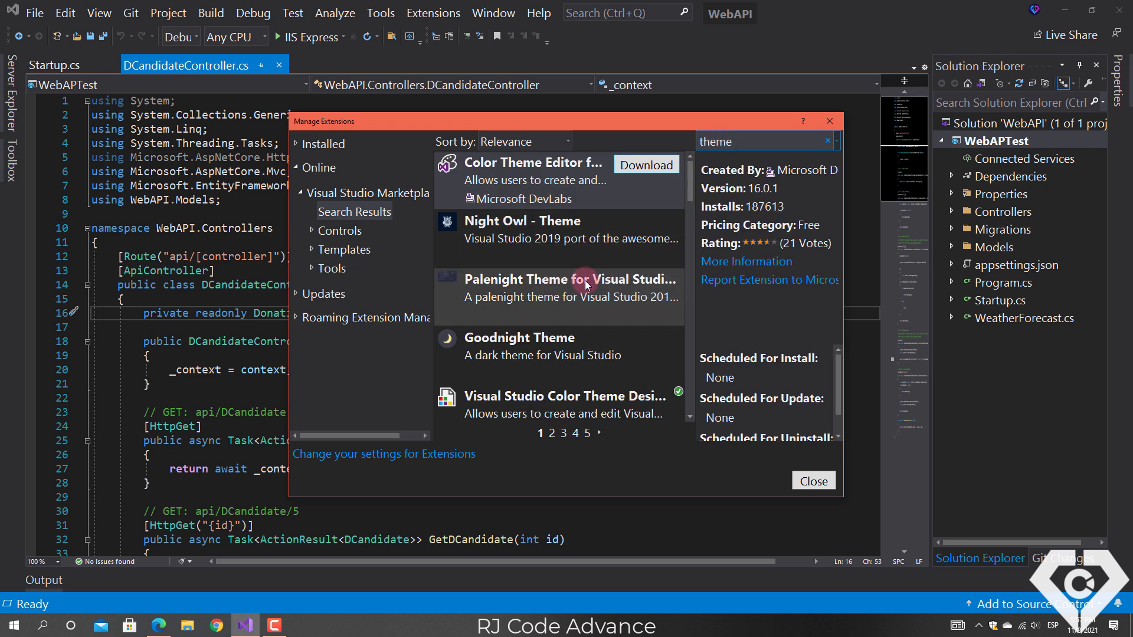
Look through the theme extensions, including Solarized Dark Theme, Voyager Theme and Cyberpunk - Theme, and close the extension manager.
scroll(586, 282, "down", 3)
left_click(551, 294)
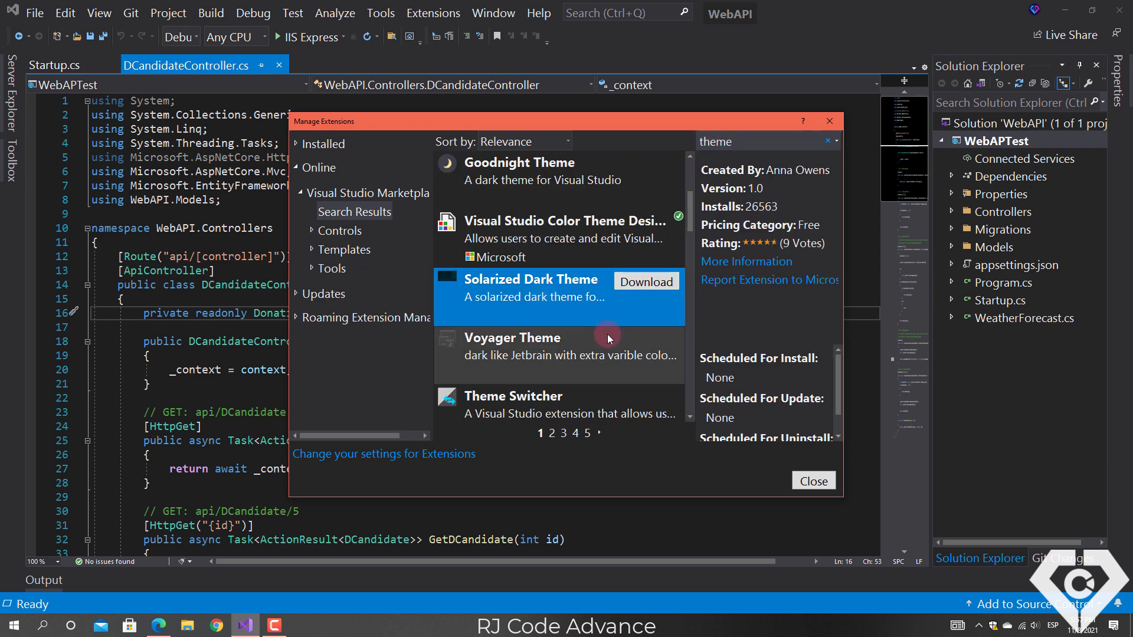
left_click(611, 337)
scroll(569, 346, "down", 5)
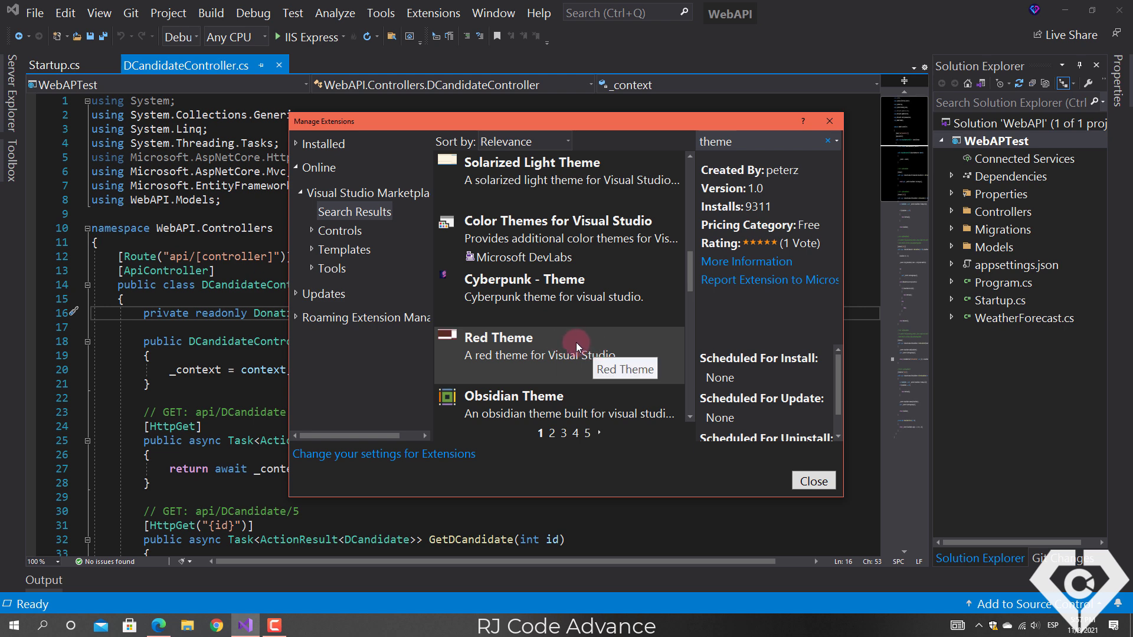
left_click(566, 289)
left_click_drag(686, 281, 689, 198)
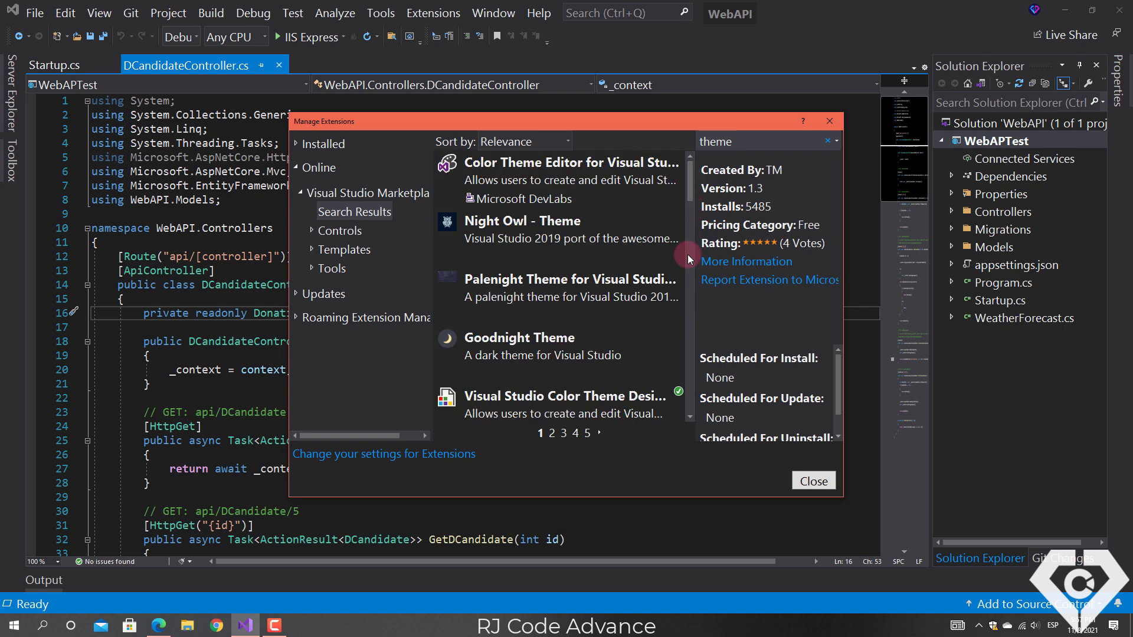
left_click(816, 481)
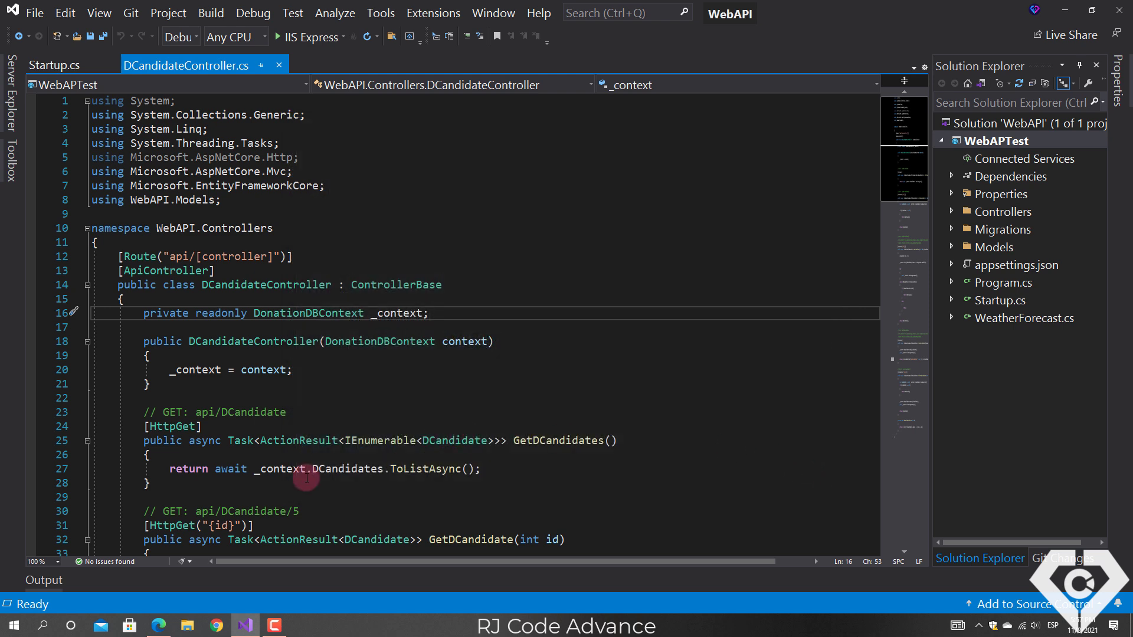
Switch to Edge, search the Visual Studio Marketplace for "theme" and filter the results to Tools/Themes for Visual Studio 2019.
left_click(158, 624)
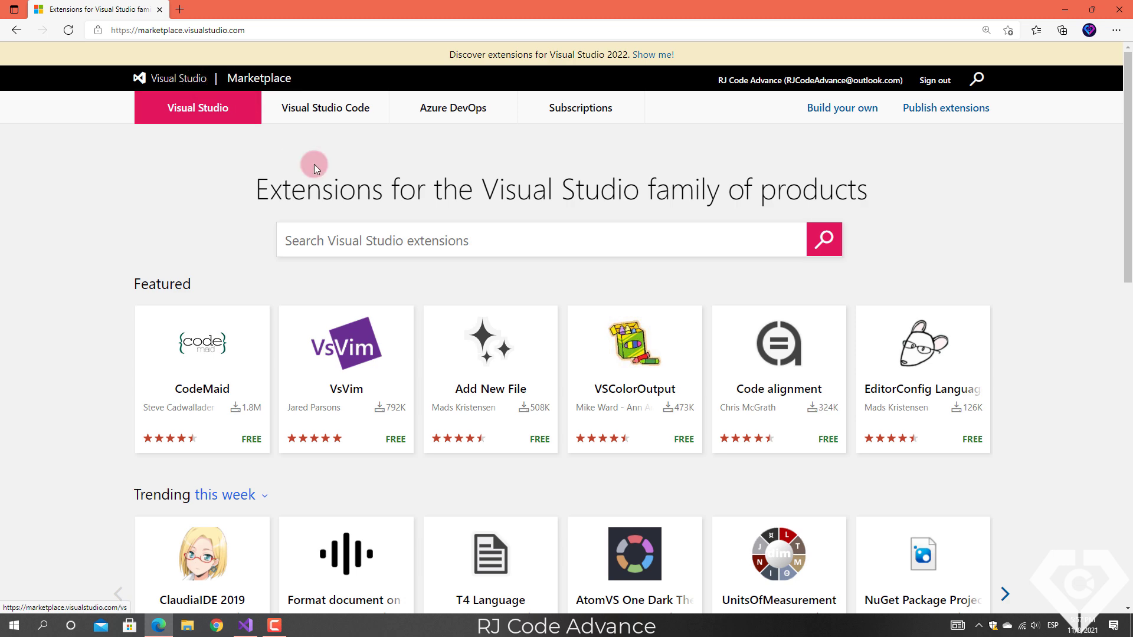
type("theme")
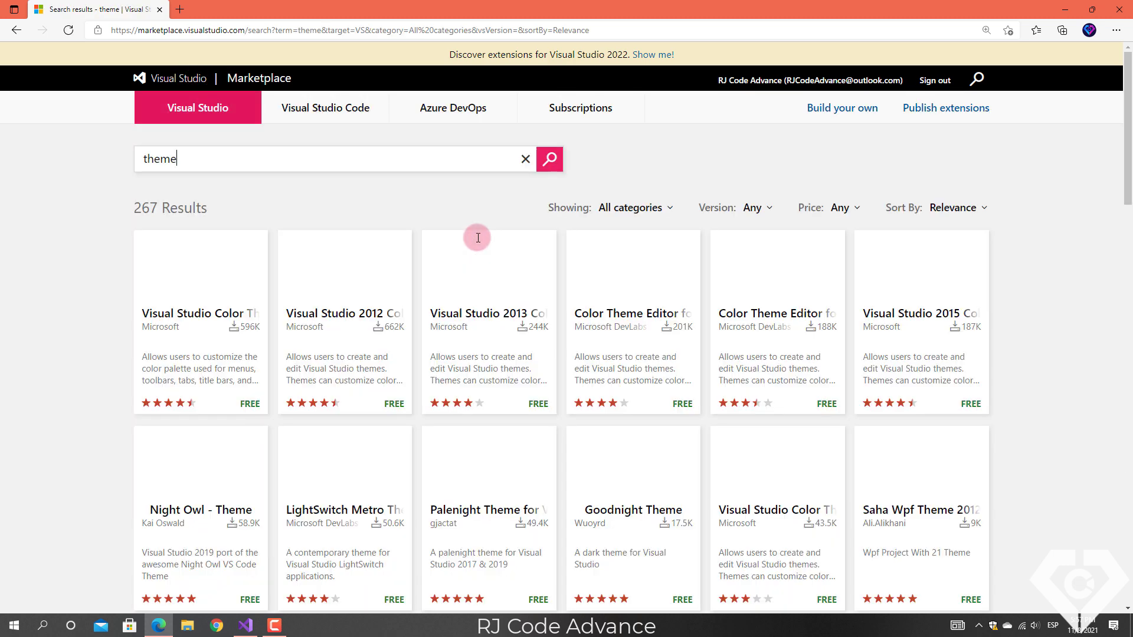
left_click(656, 207)
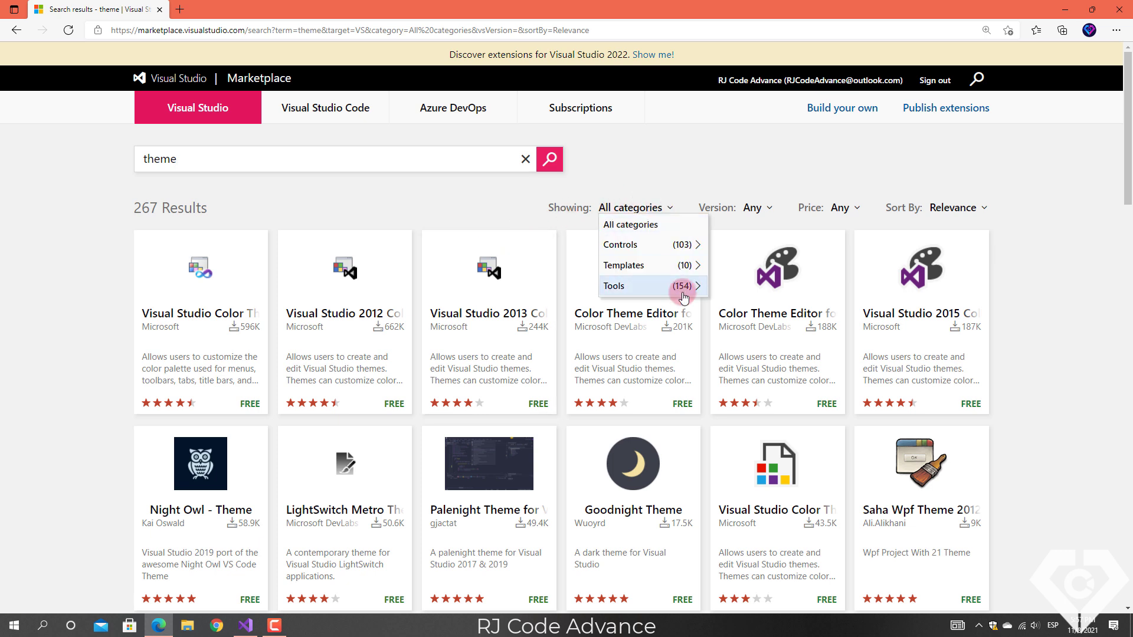
mouse_move(682, 286)
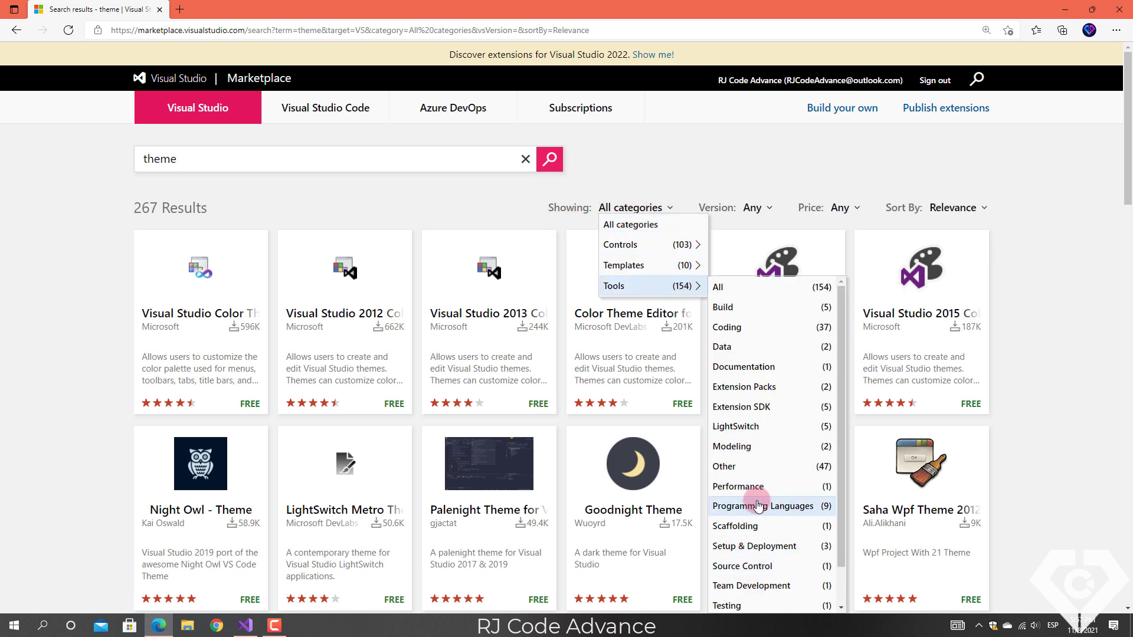
scroll(755, 519, "down", 1)
left_click(762, 583)
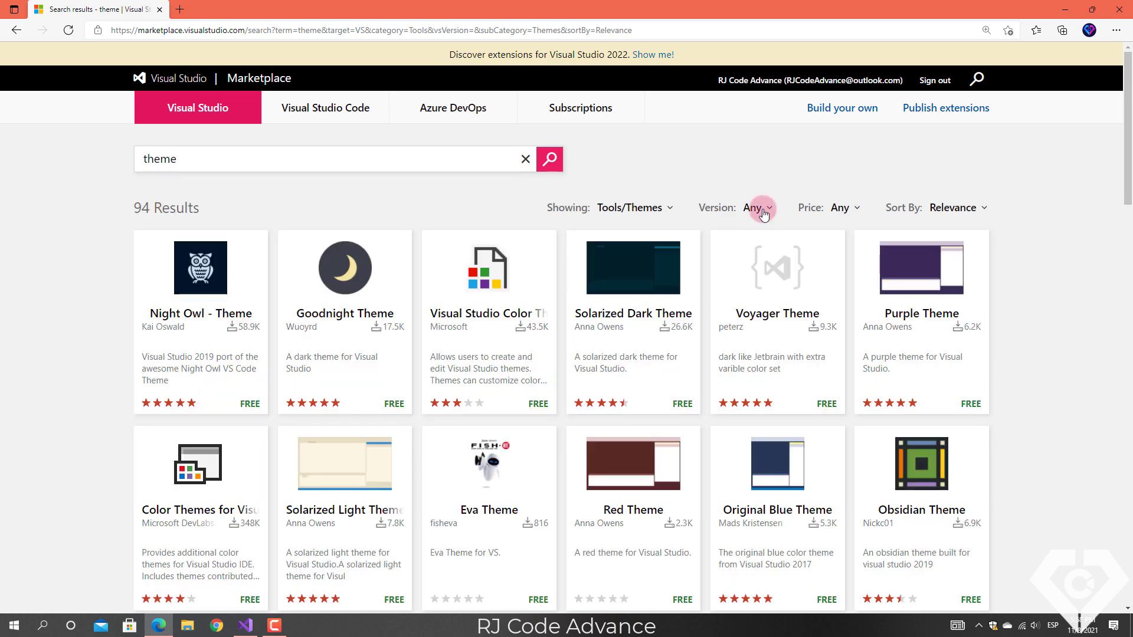
left_click(763, 211)
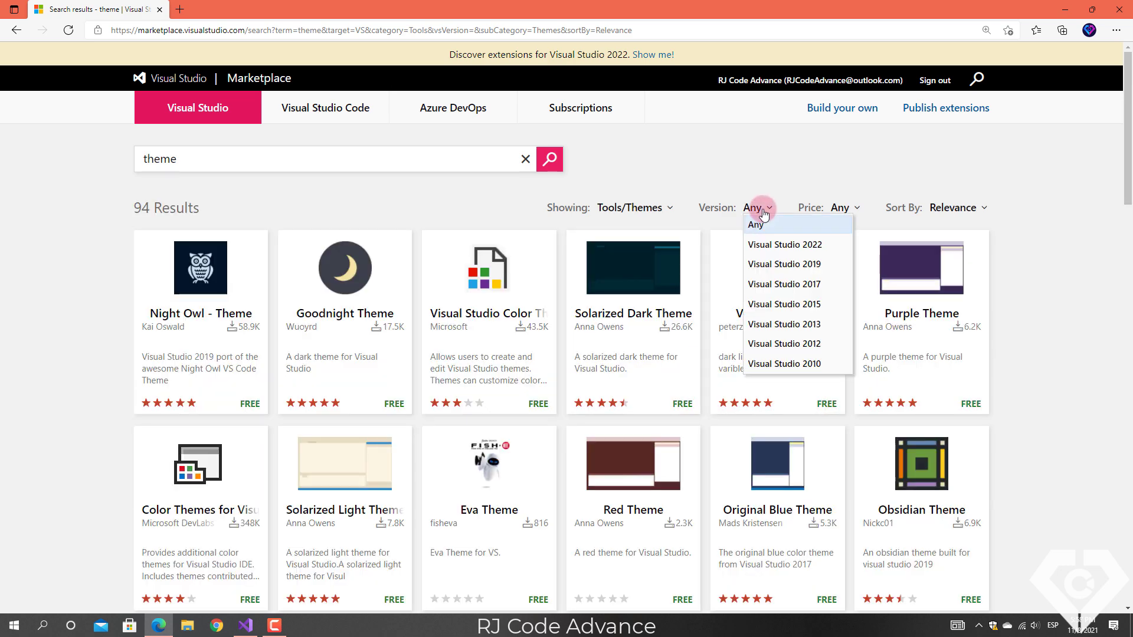
left_click(828, 264)
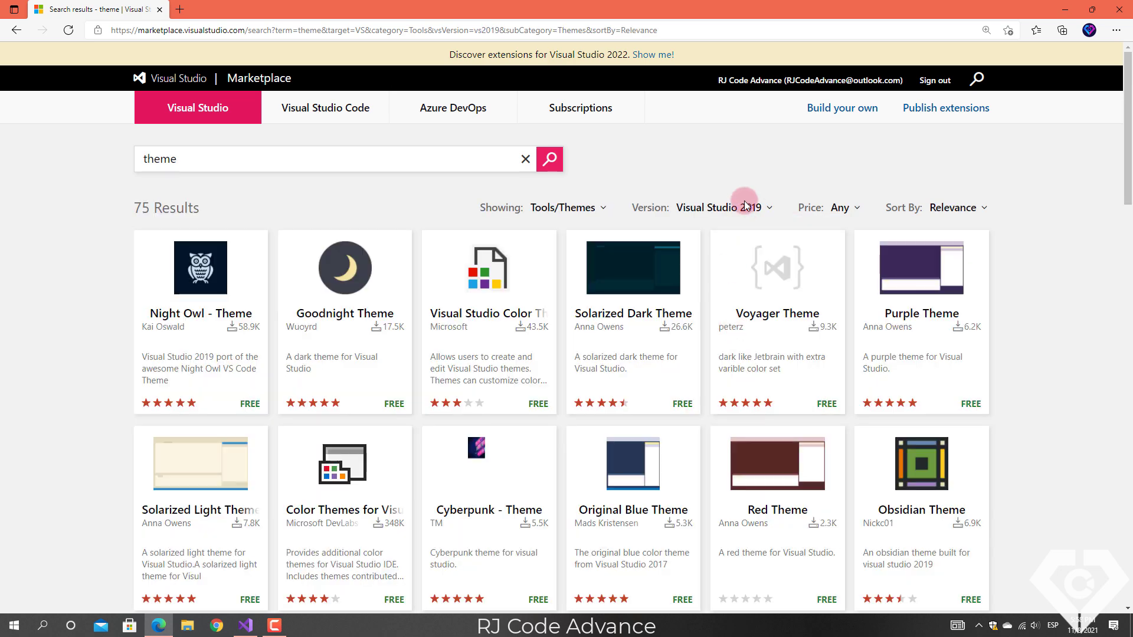
Browse the filtered theme results and open the details page of Cobalt2 Theme.
scroll(480, 417, "down", 1)
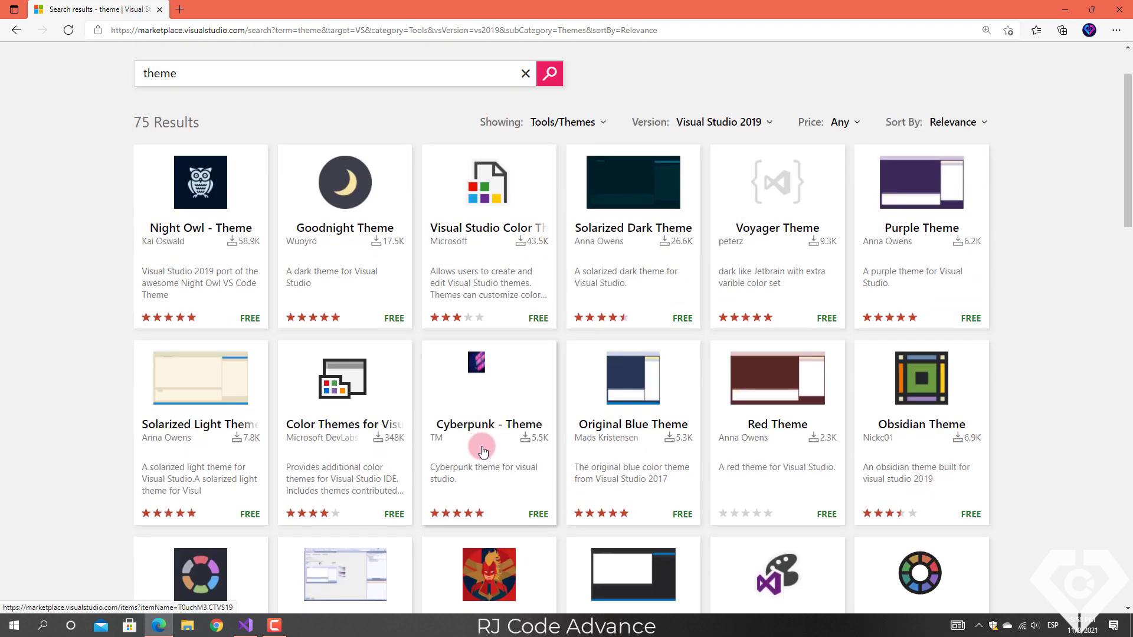
scroll(889, 416, "down", 1)
scroll(889, 416, "down", 1)
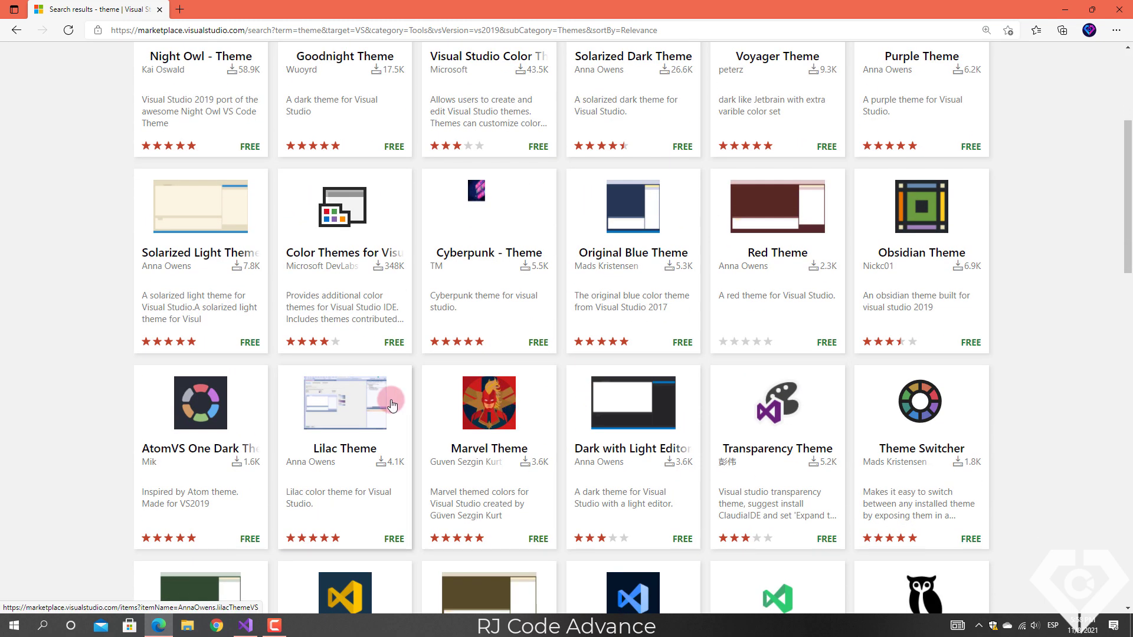
scroll(420, 397, "down", 2)
scroll(485, 415, "down", 2)
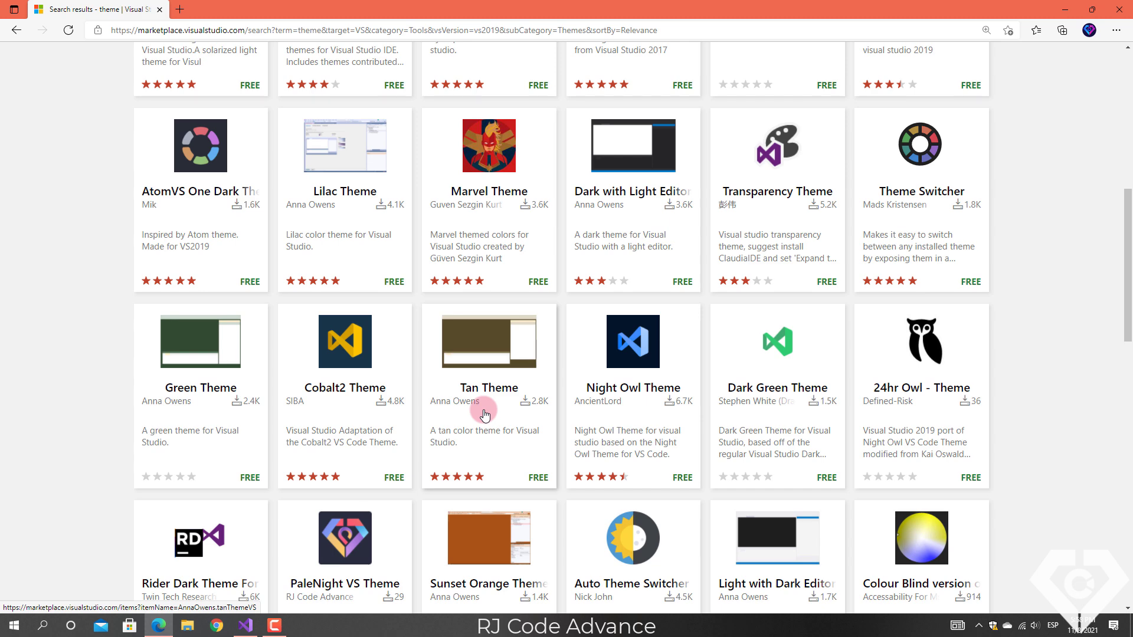
scroll(485, 414, "down", 1)
left_click(349, 257)
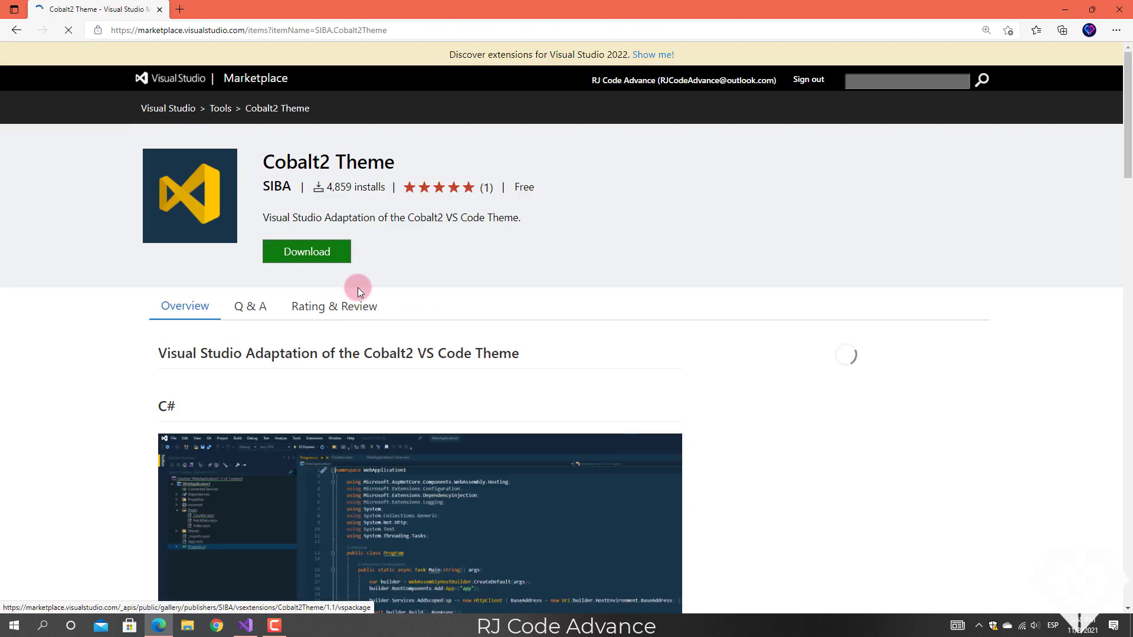
Examine the code preview screenshots on the Cobalt2 Theme page, including the C#, Javascript and CSS samples.
scroll(435, 355, "down", 1)
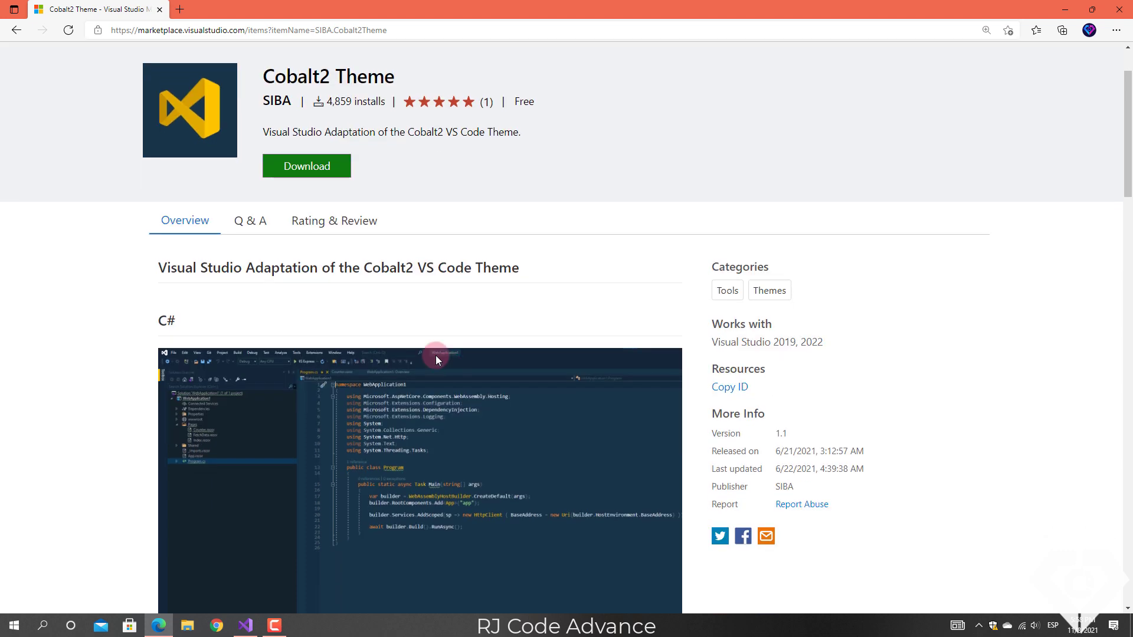
scroll(435, 355, "down", 12)
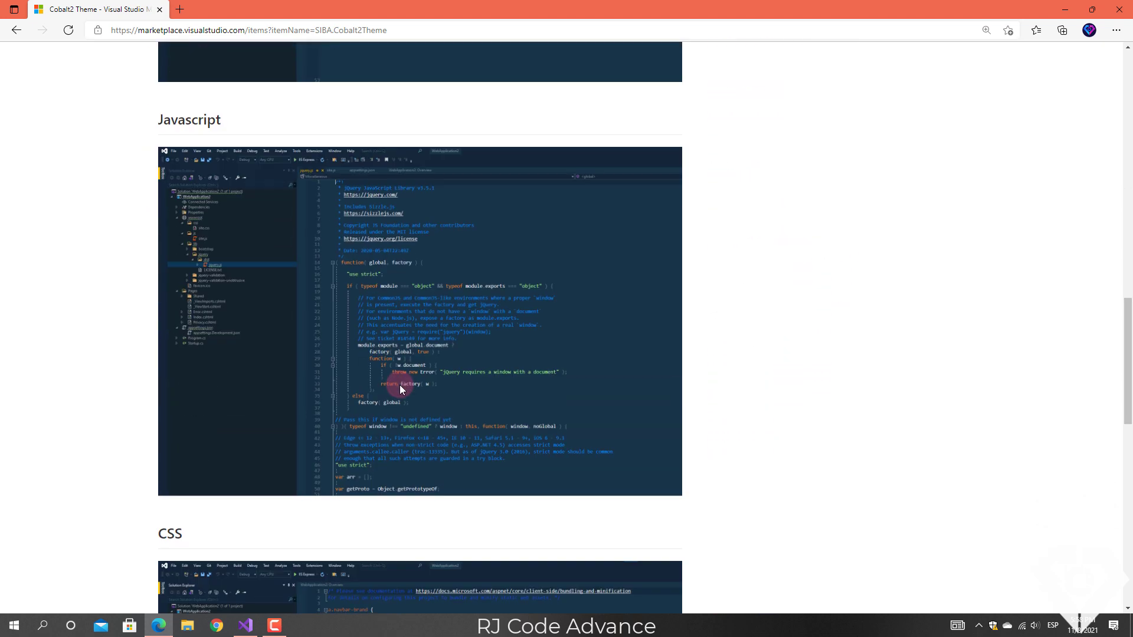
scroll(399, 385, "down", 10)
scroll(399, 385, "up", 5)
scroll(399, 385, "up", 15)
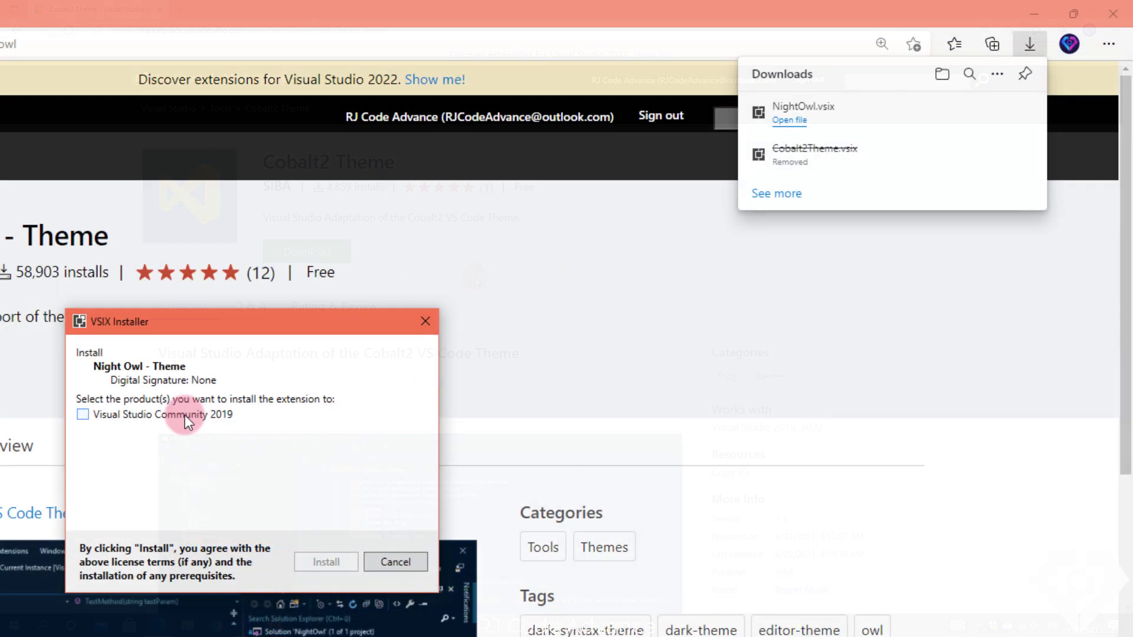
Install the Night Owl - Theme extension for Visual Studio Community 2019, minimize the browser and close the installer.
left_click(186, 416)
left_click(327, 562)
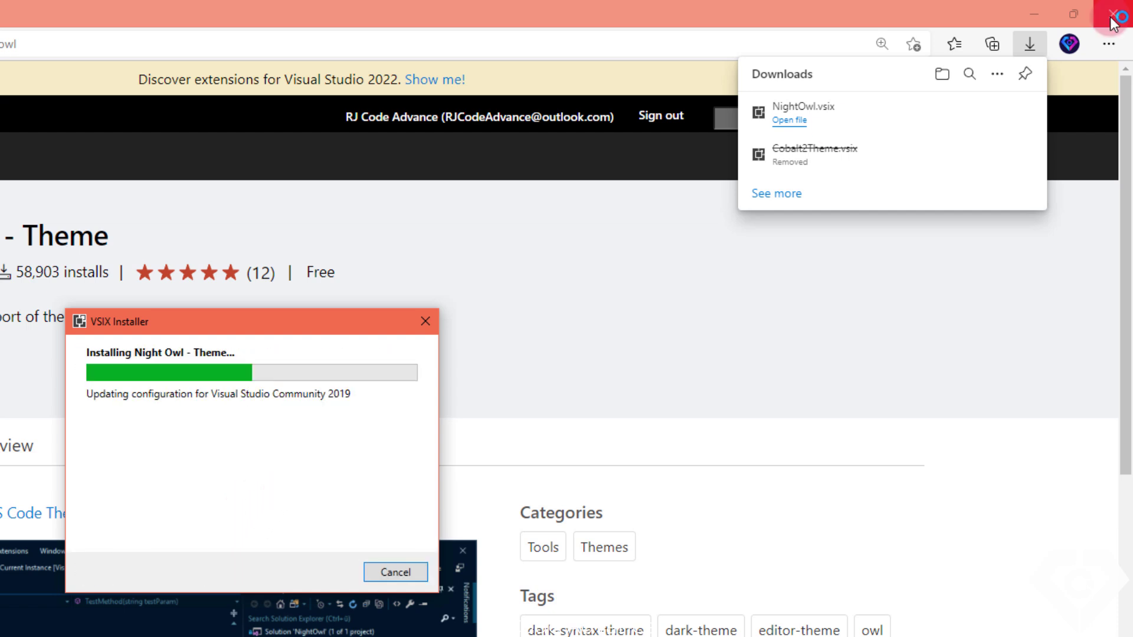
left_click(1034, 13)
left_click_drag(285, 324, 465, 270)
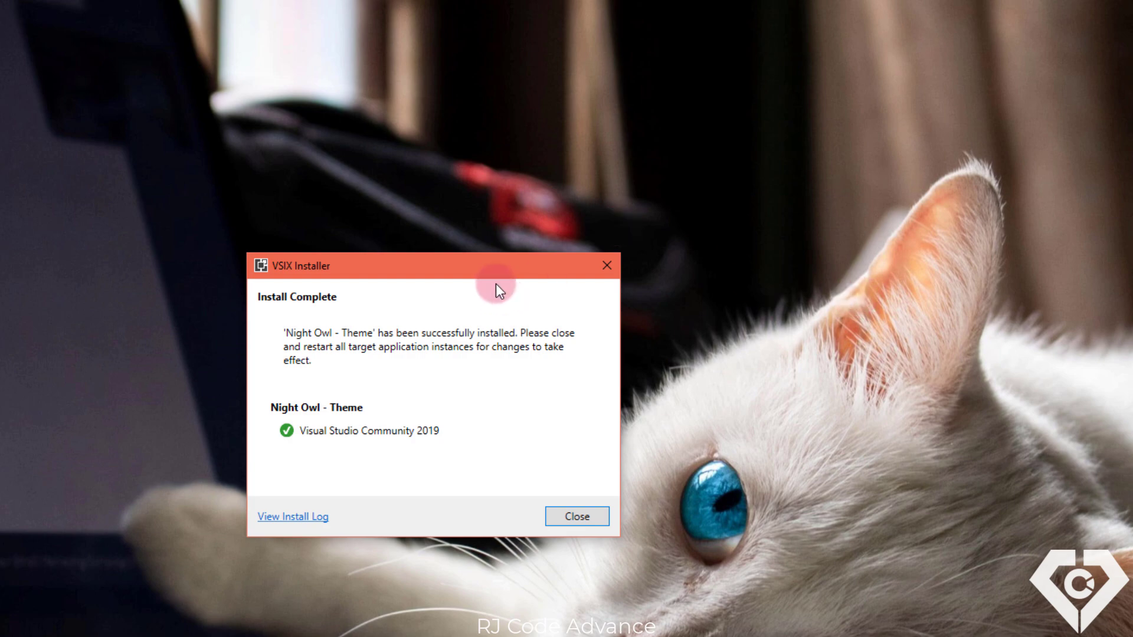
left_click_drag(497, 286, 643, 290)
left_click(728, 532)
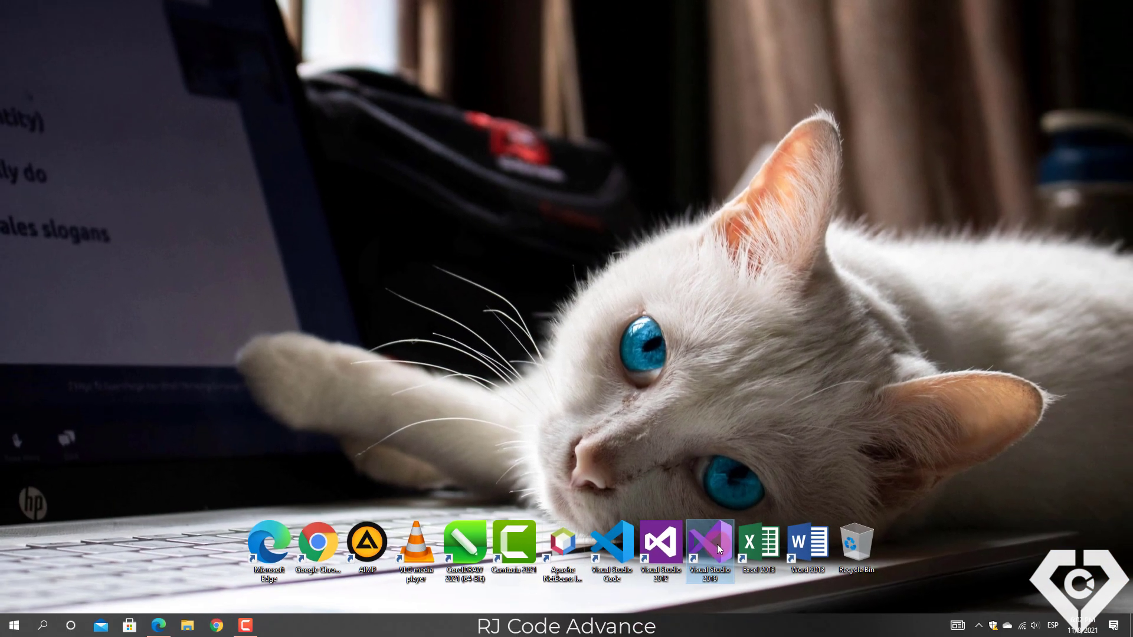
Start Visual Studio 2019, open the most recent WebAPI.sln solution and maximize its window.
double_click(711, 513)
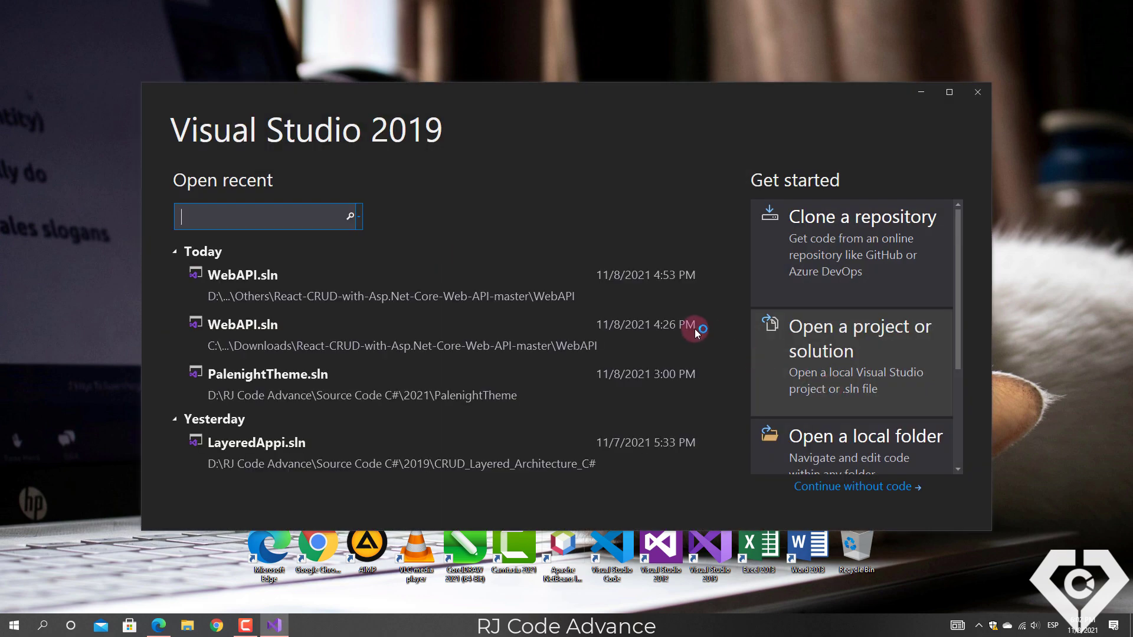
left_click(397, 293)
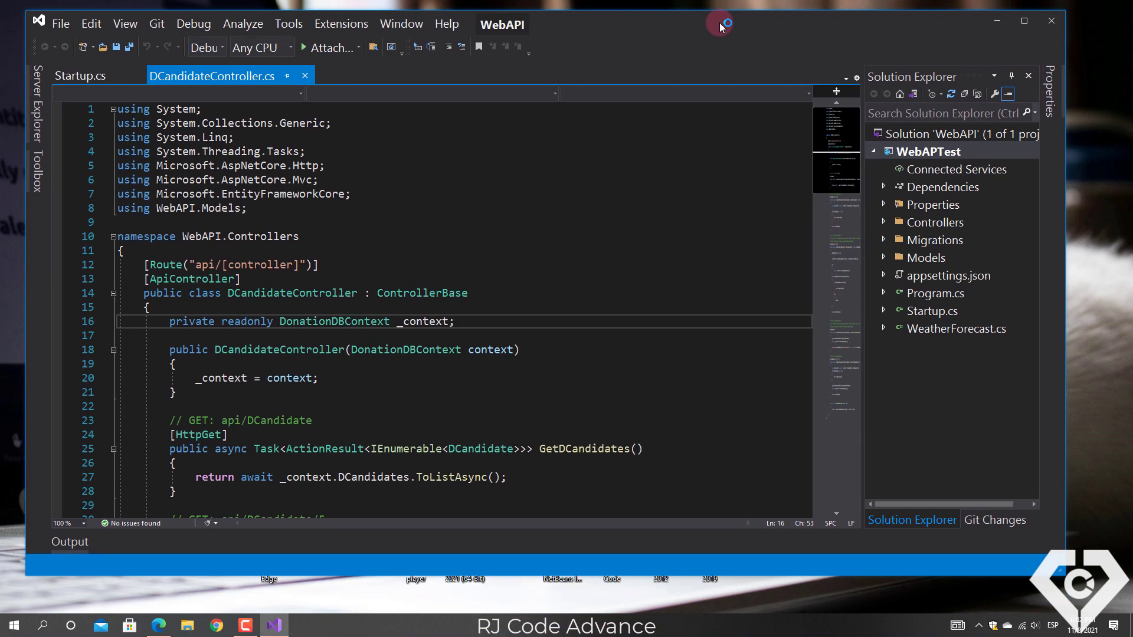
double_click(1011, 35)
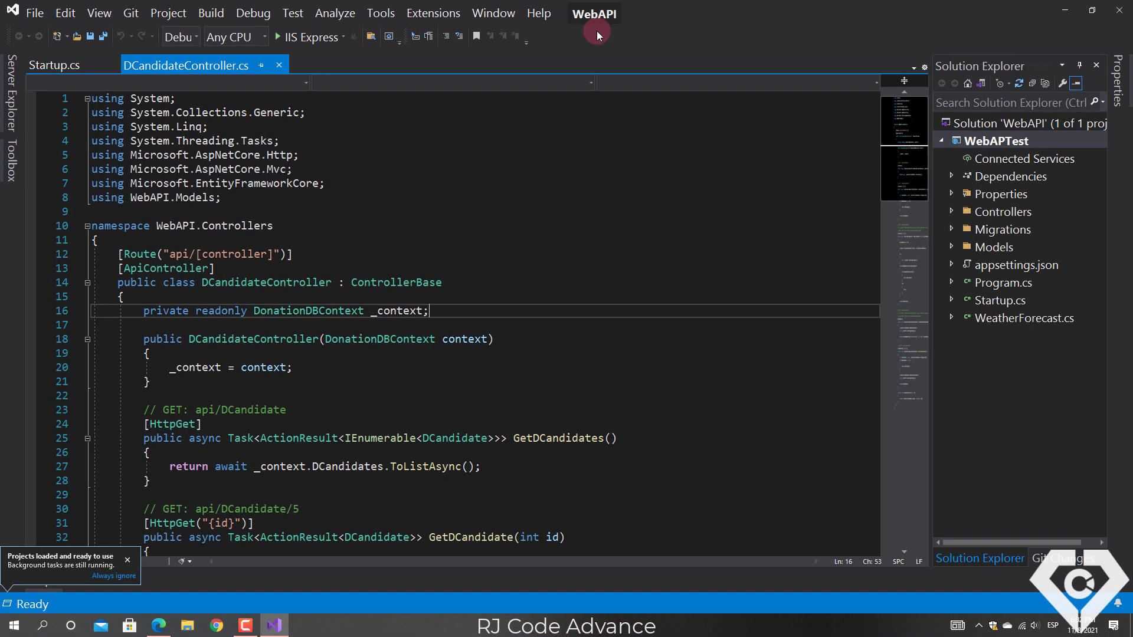
Set the Color Theme to NightOwl in the general environment options and apply the change.
left_click(384, 15)
left_click(475, 314)
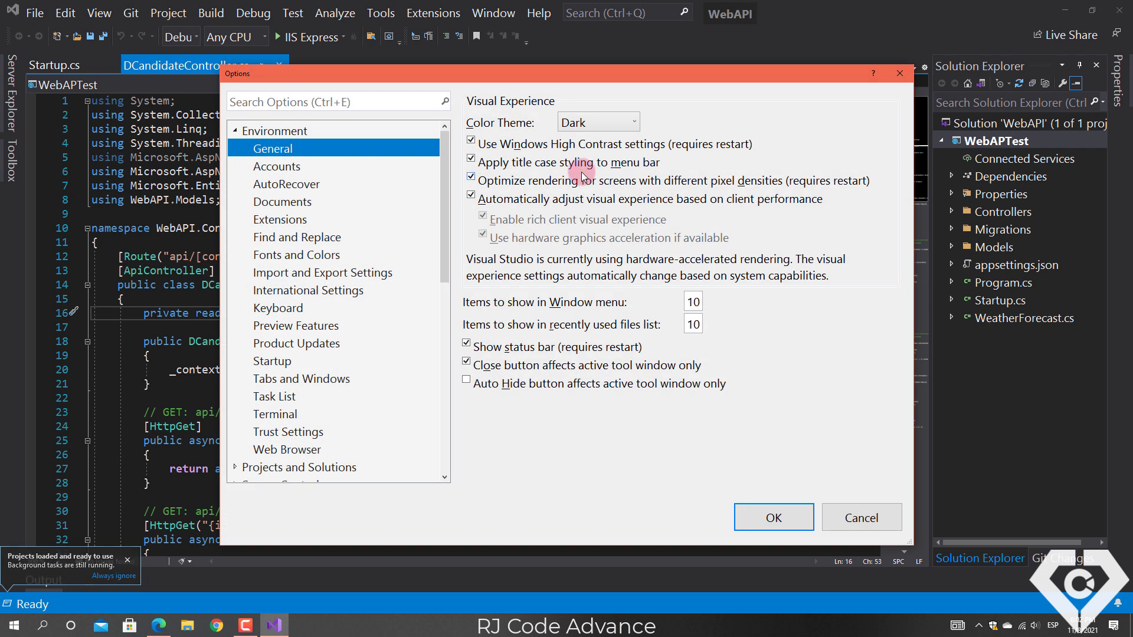
left_click(616, 124)
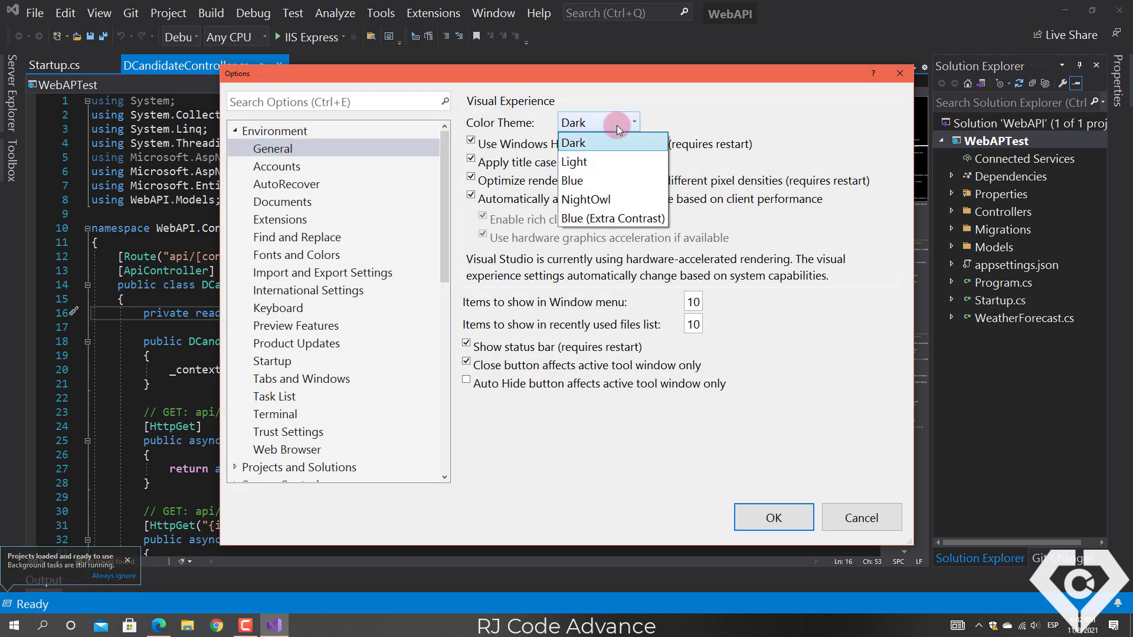
left_click(628, 200)
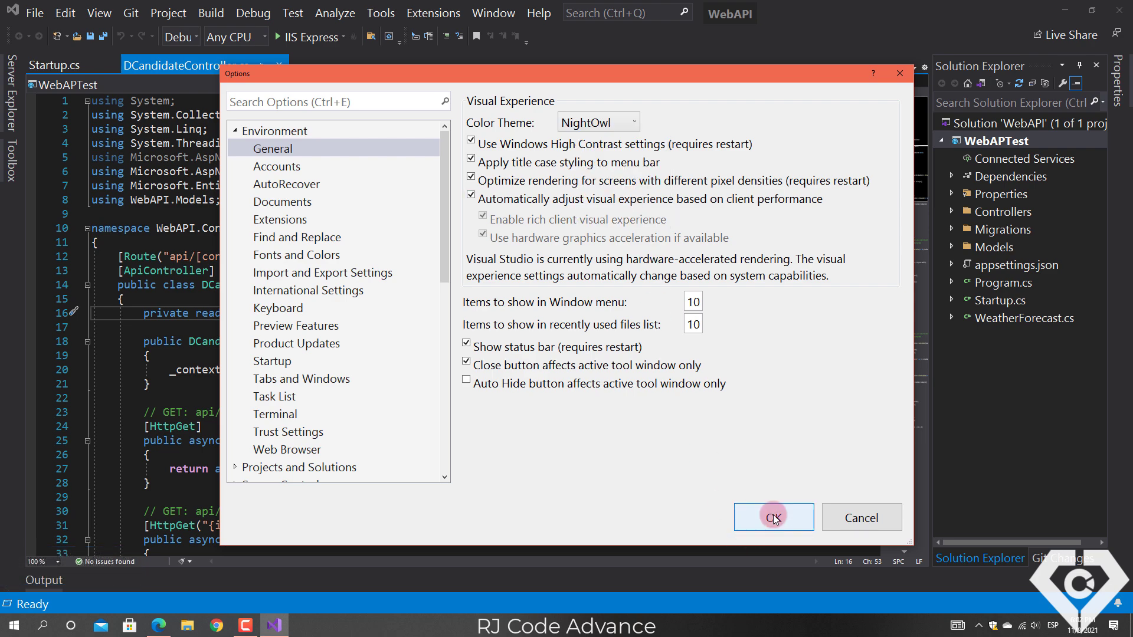
left_click(773, 518)
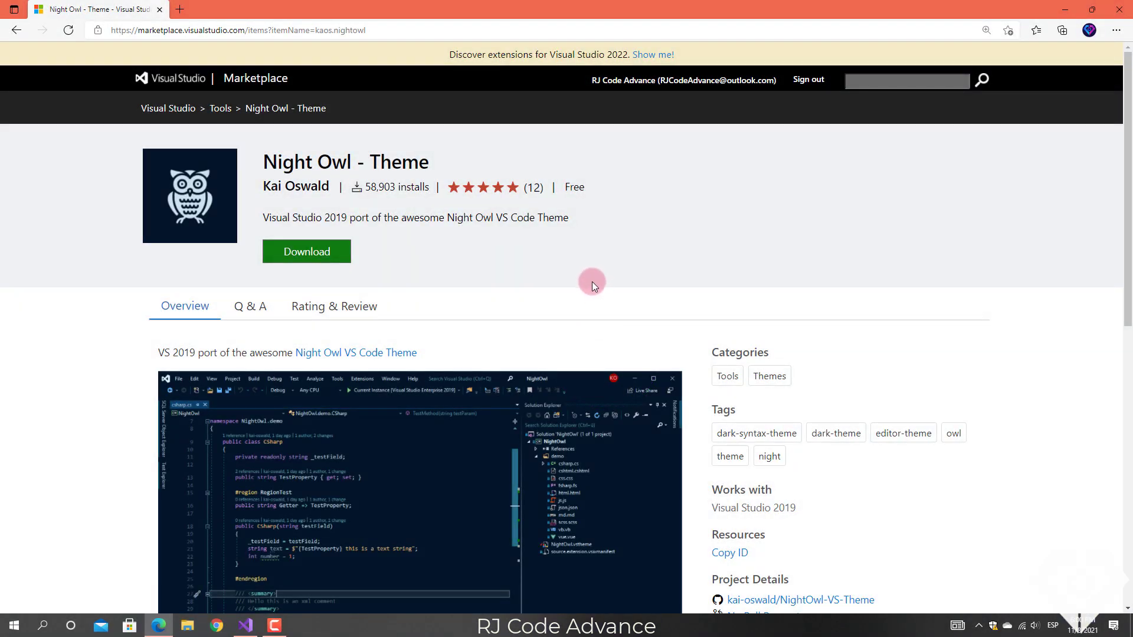
Look over the Night Owl - Theme marketplace page, including its preview screenshot and project details.
scroll(592, 286, "down", 1)
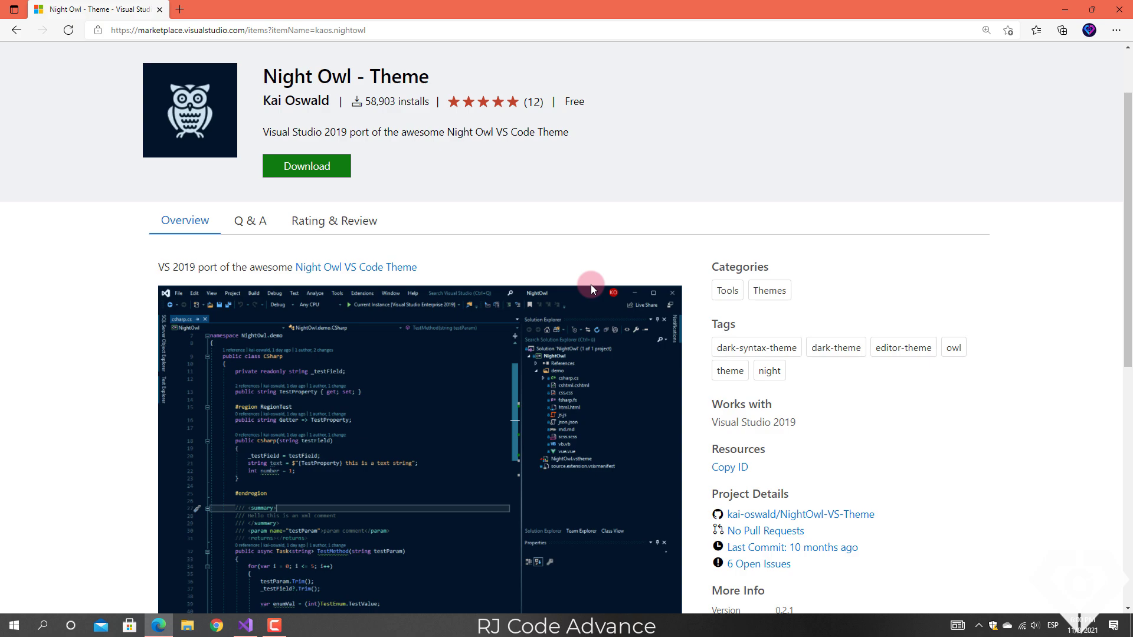
scroll(590, 285, "down", 2)
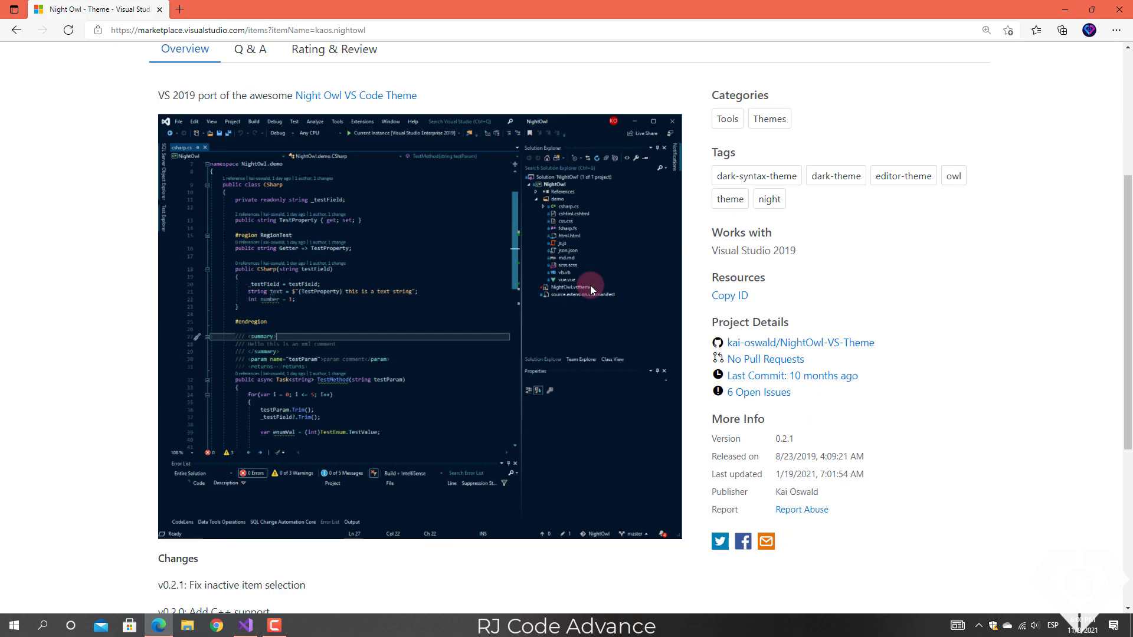
scroll(590, 286, "up", 3)
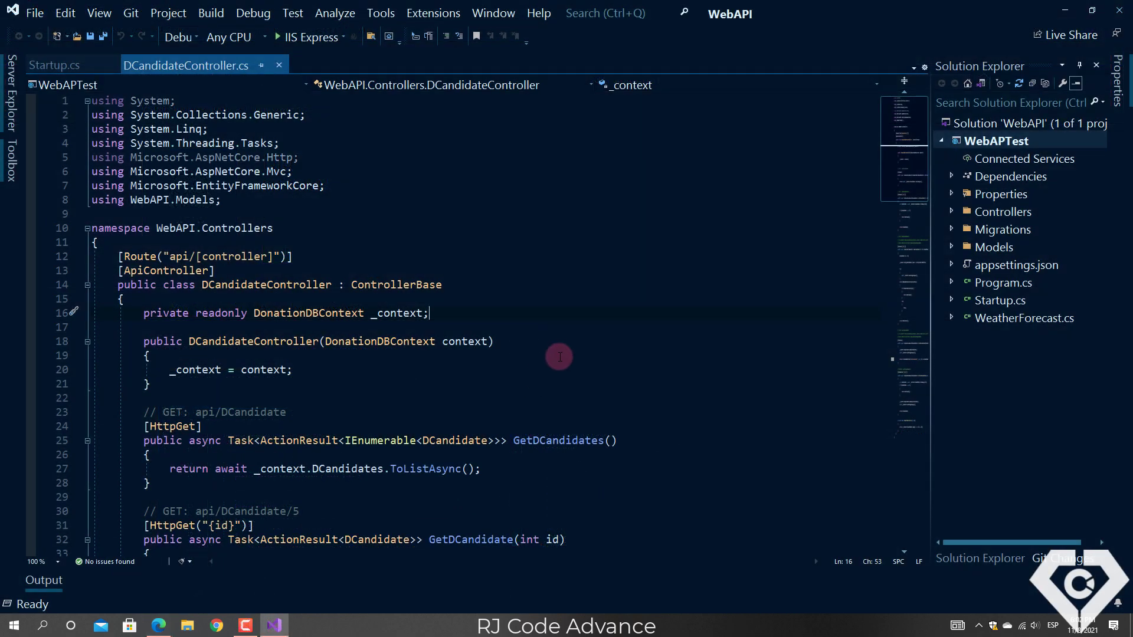
Examine the syntax colors of the DCandidateController.cs code with the Night Owl theme applied.
left_click(583, 328)
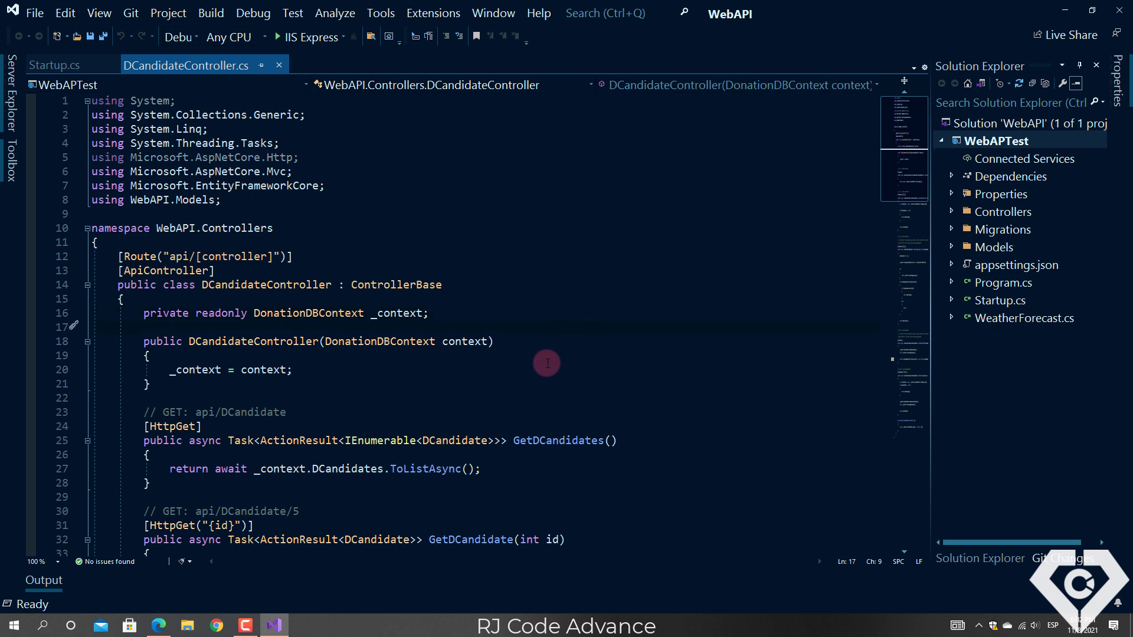
scroll(557, 369, "down", 2)
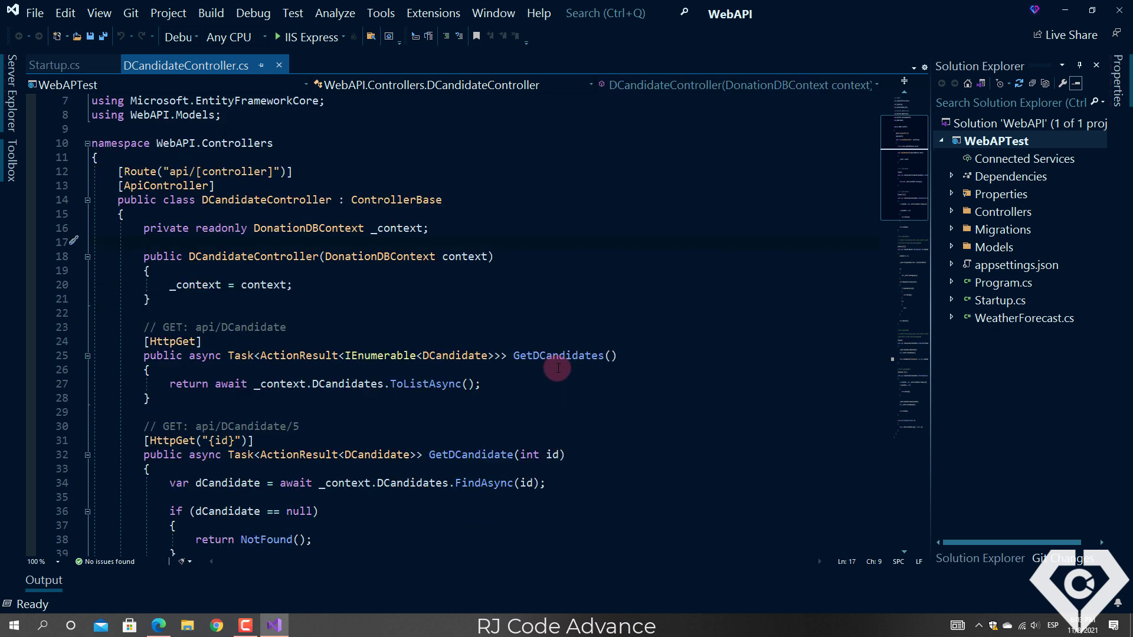
scroll(558, 368, "up", 2)
scroll(558, 368, "down", 9)
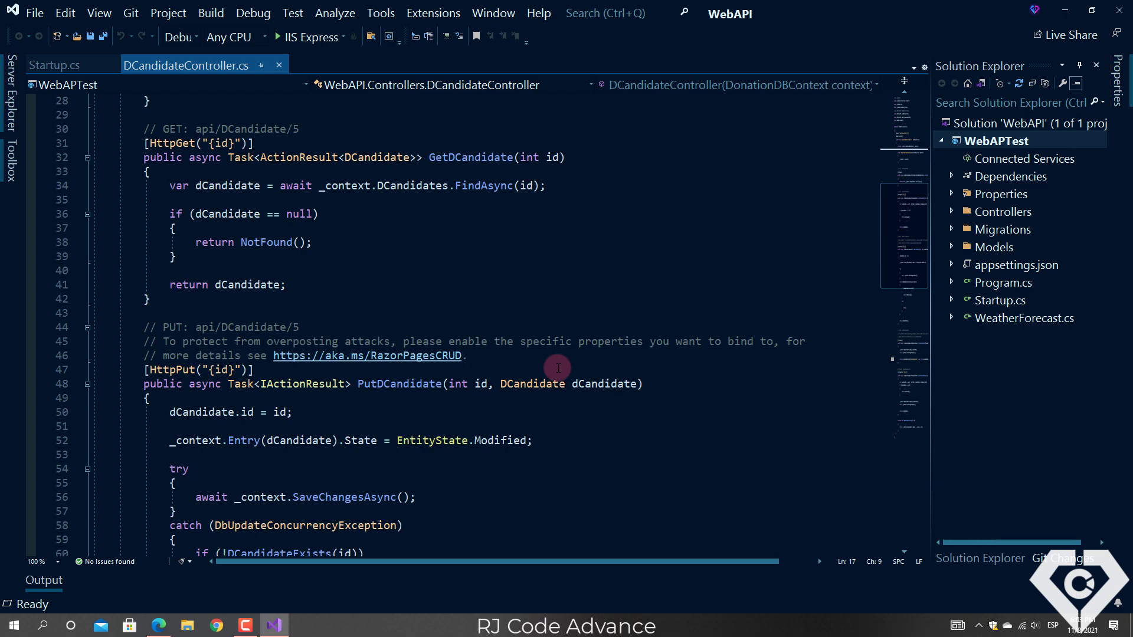
scroll(557, 368, "down", 2)
left_click(380, 13)
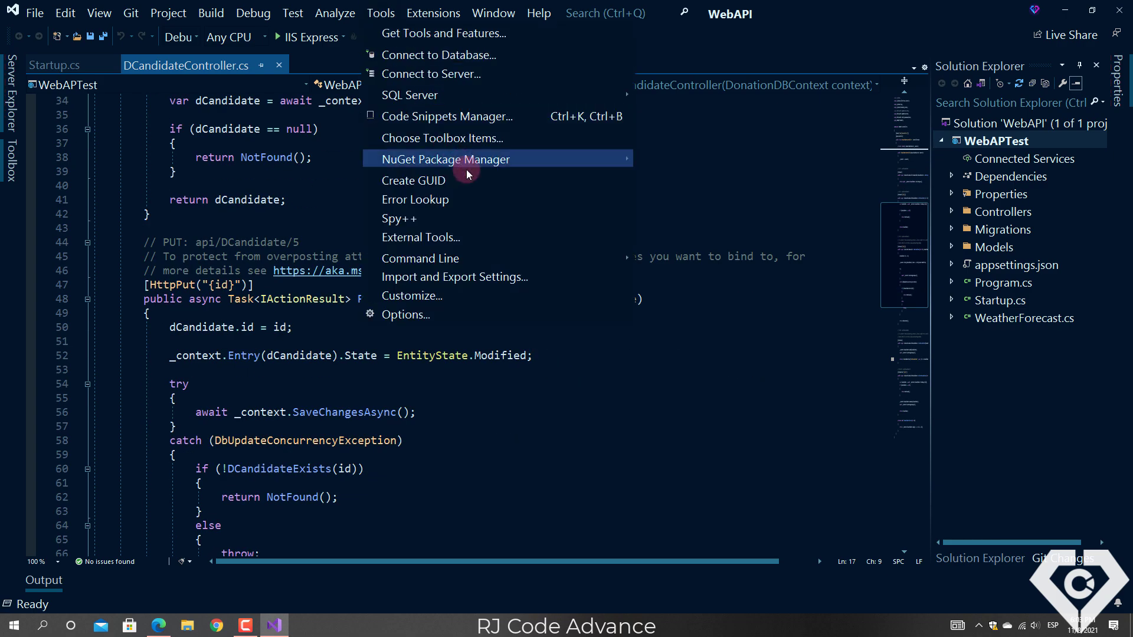
left_click(342, 219)
scroll(530, 344, "down", 4)
scroll(530, 344, "down", 17)
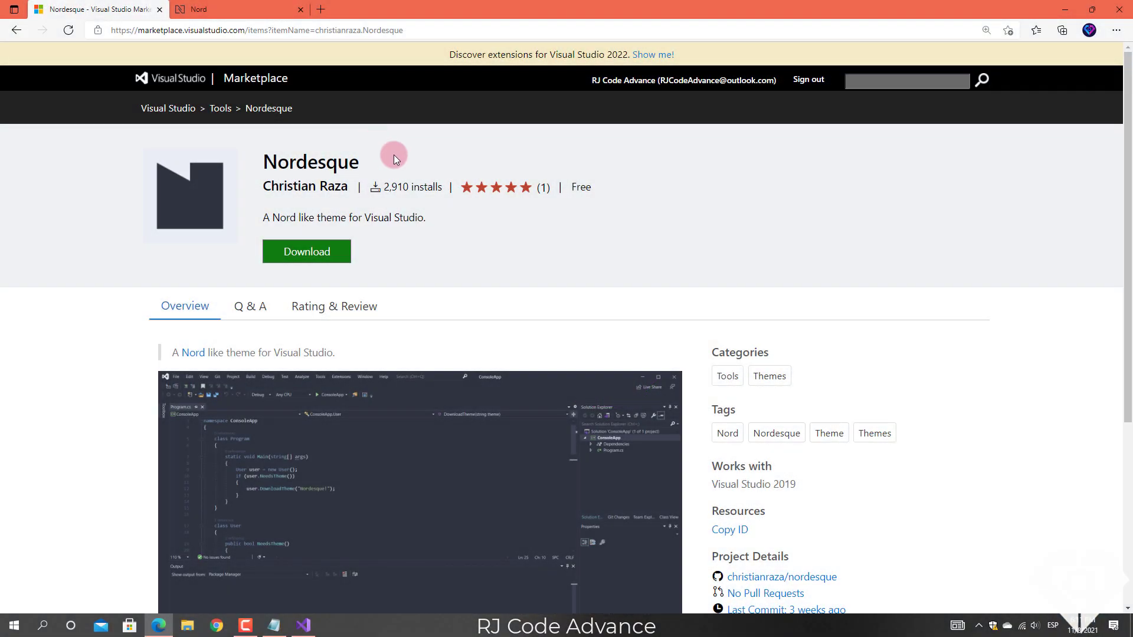
Examine the Nordesque theme's marketplace page, including its description and preview screenshot.
left_click_drag(359, 163, 260, 160)
left_click(498, 253)
scroll(502, 253, "down", 3)
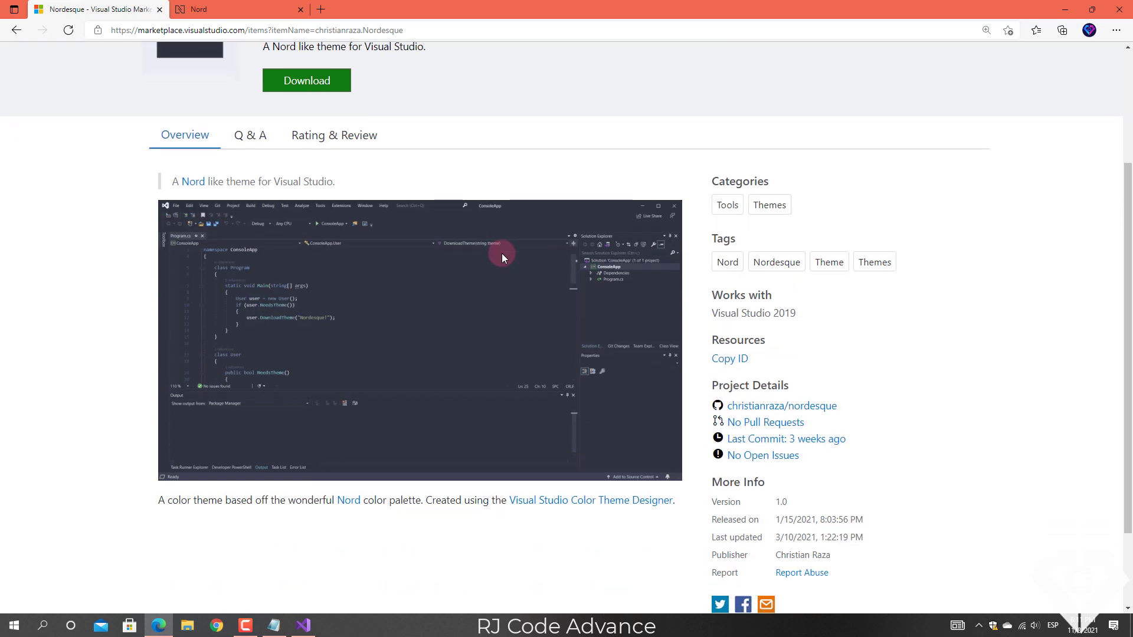
scroll(338, 299, "down", 2)
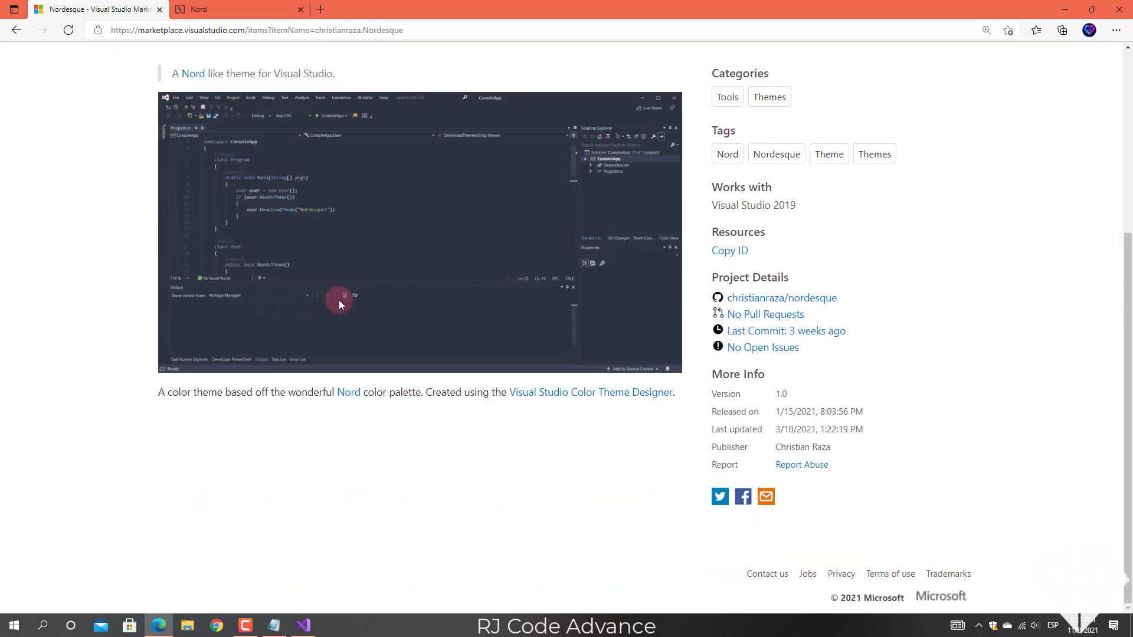
Open the linked Nord website and examine its color palettes, from Polar Night to Aurora, and its code sample.
left_click(348, 393)
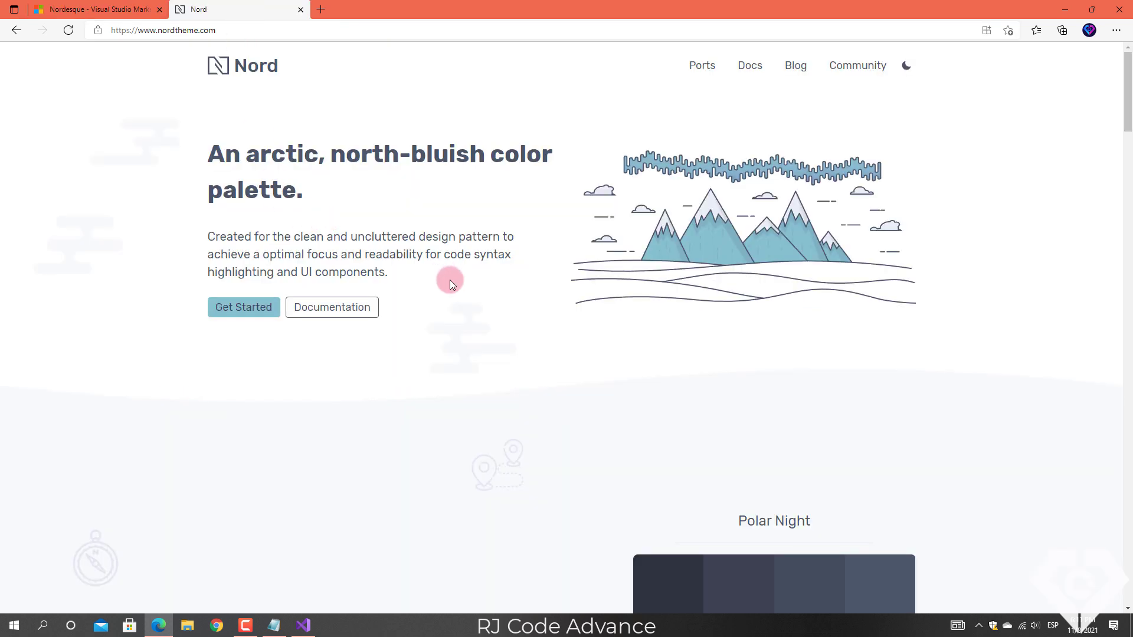
scroll(449, 282, "down", 6)
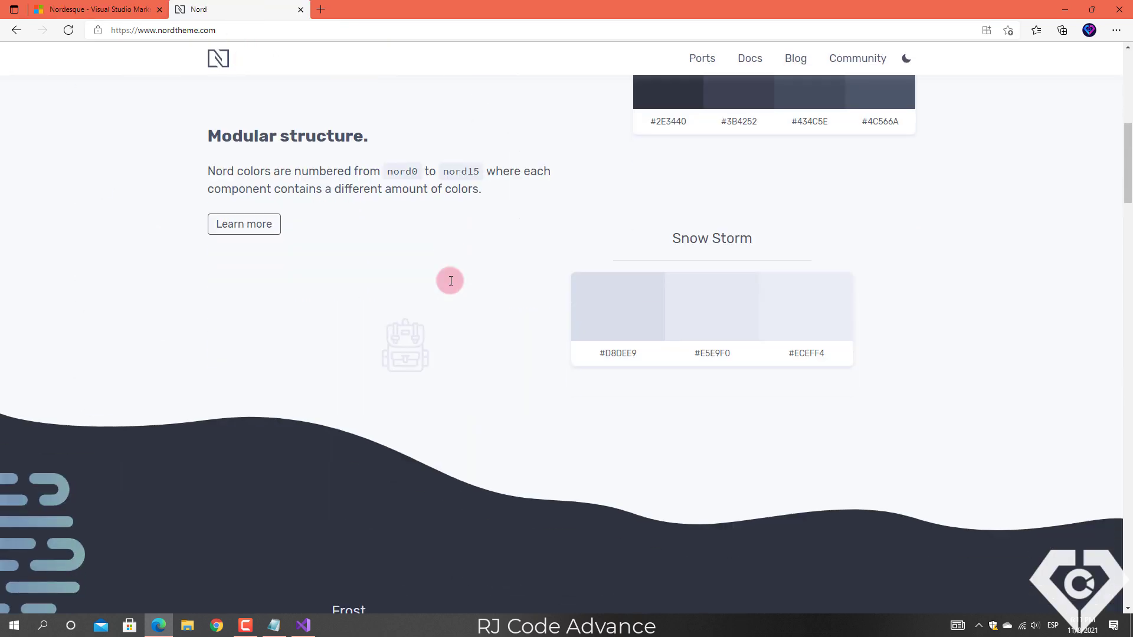
scroll(450, 281, "down", 5)
scroll(450, 281, "down", 3)
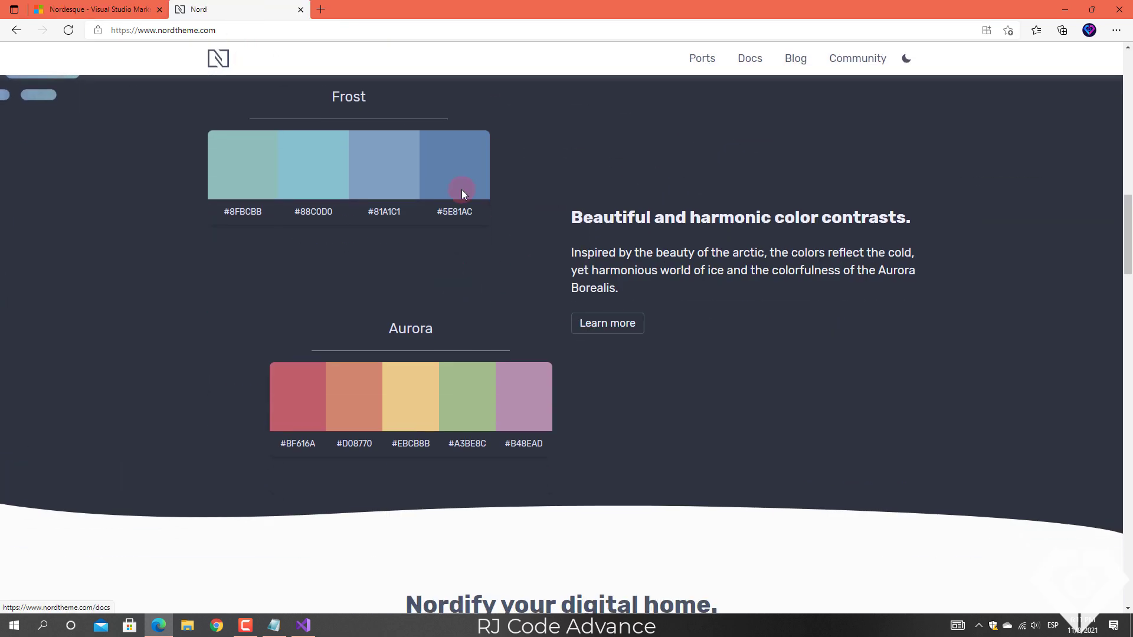
scroll(697, 335, "down", 15)
scroll(696, 335, "down", 20)
scroll(718, 212, "up", 20)
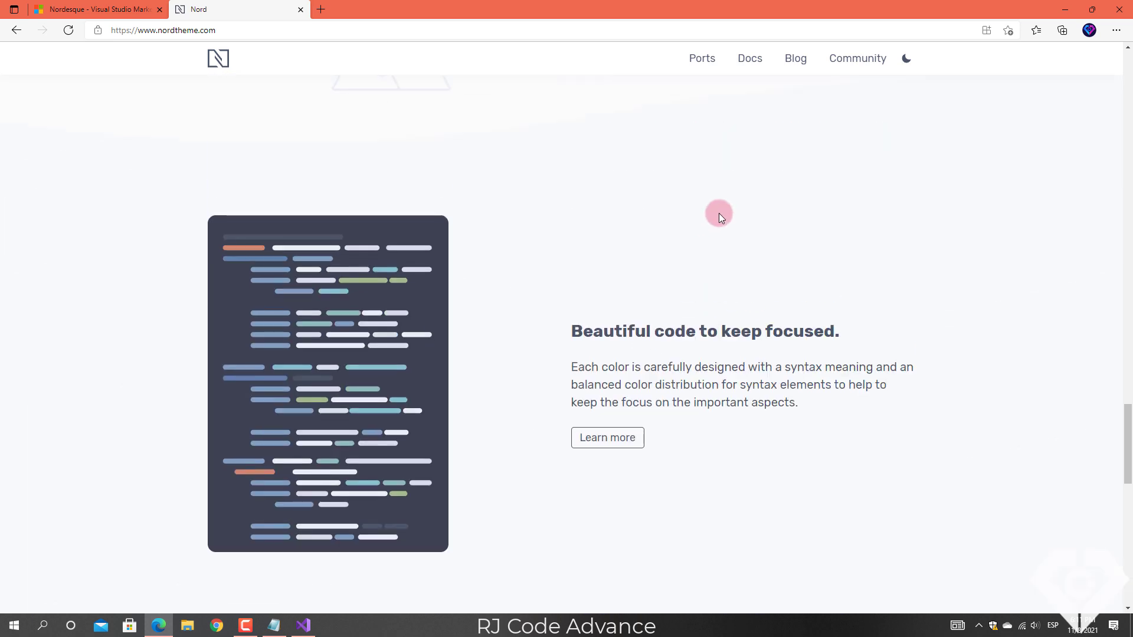
Switch to Visual Studio and examine the DCandidateController.cs code displayed in the Nordesque theme.
left_click(303, 625)
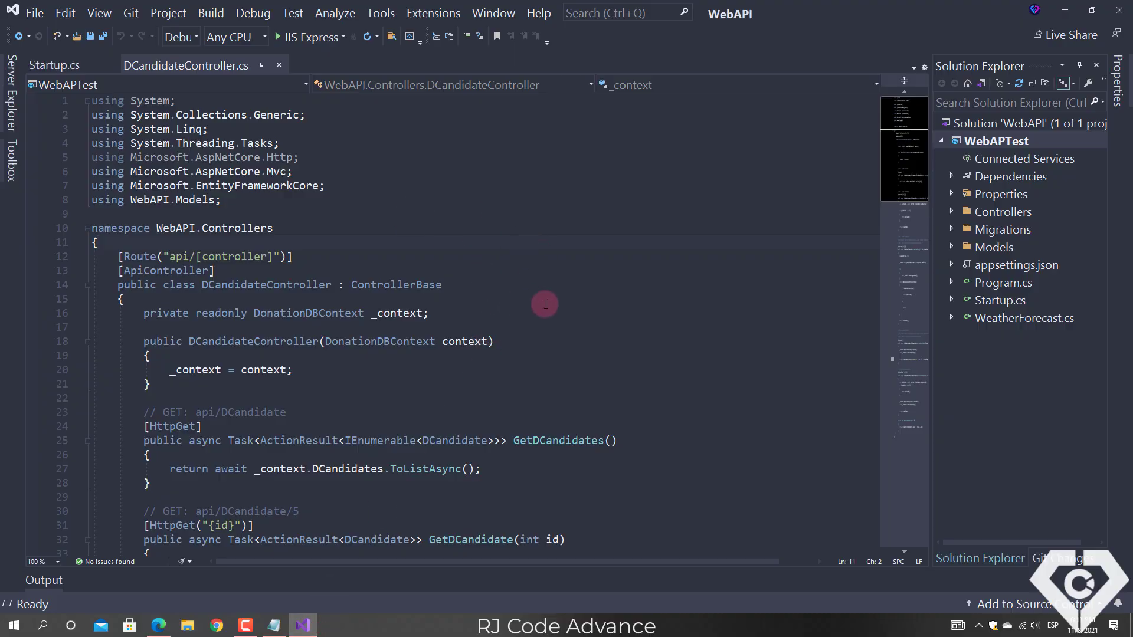
scroll(546, 305, "down", 8)
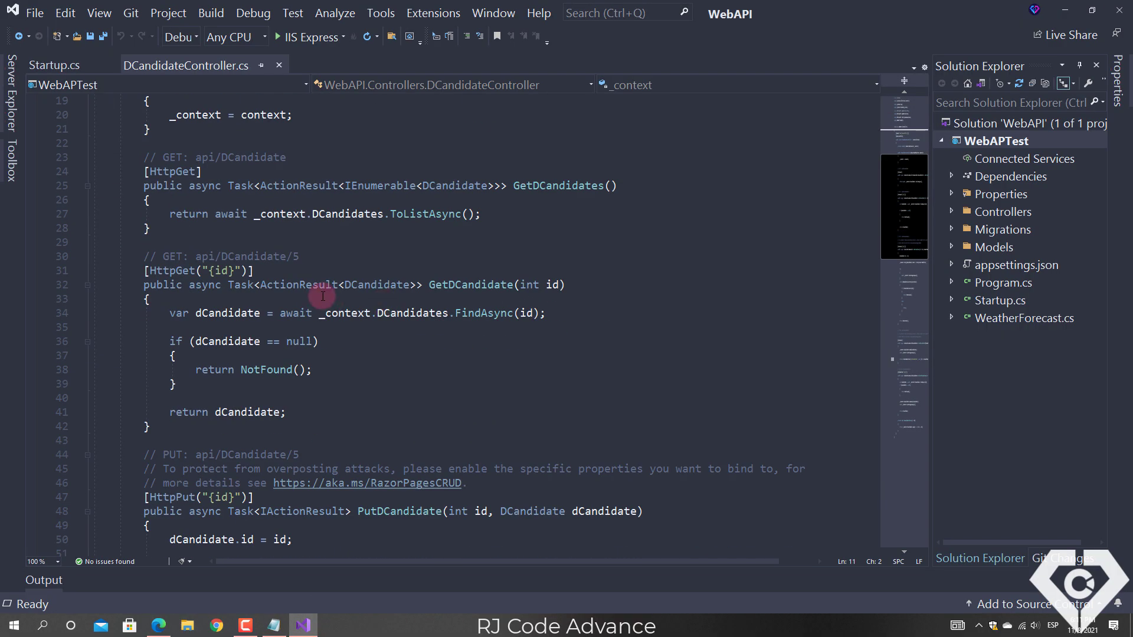
scroll(261, 293, "down", 12)
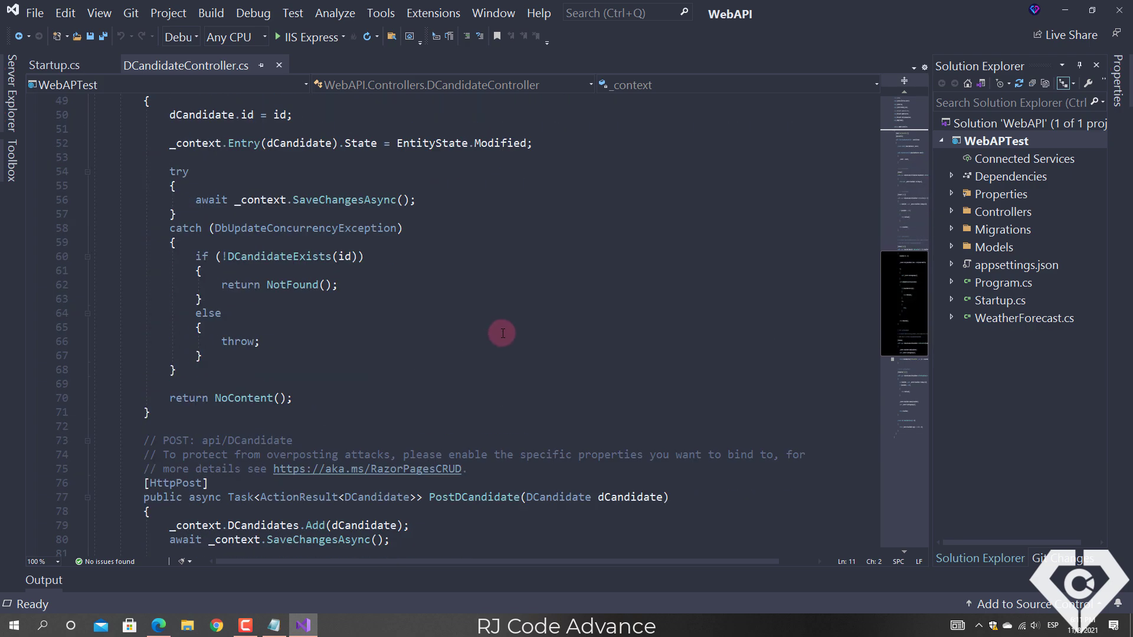
scroll(503, 335, "down", 9)
scroll(502, 332, "up", 12)
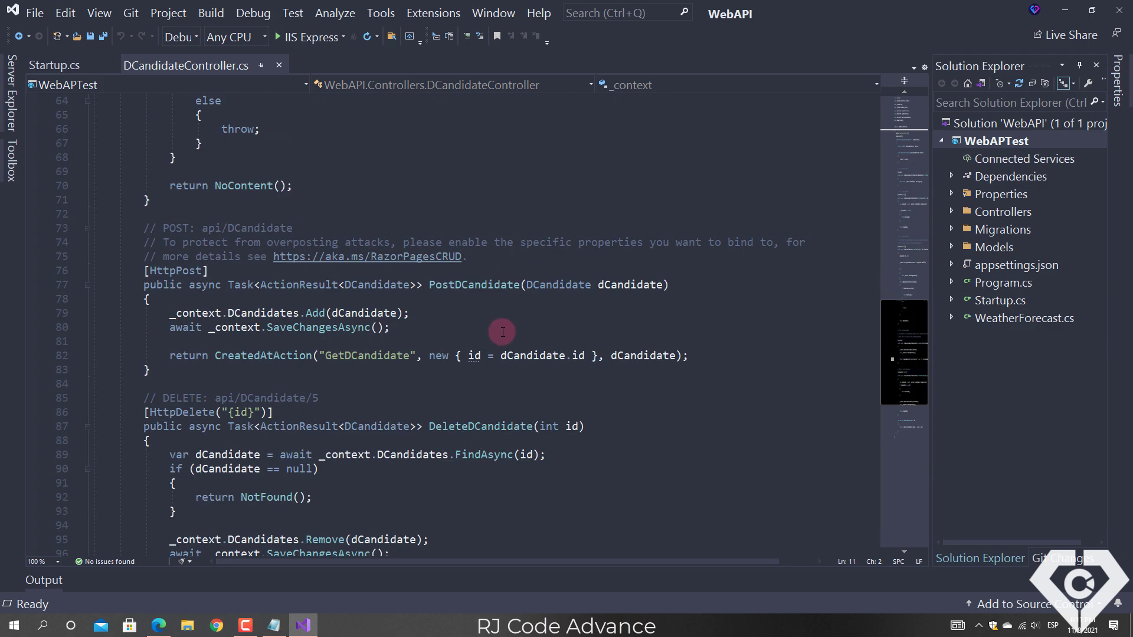
scroll(502, 332, "up", 6)
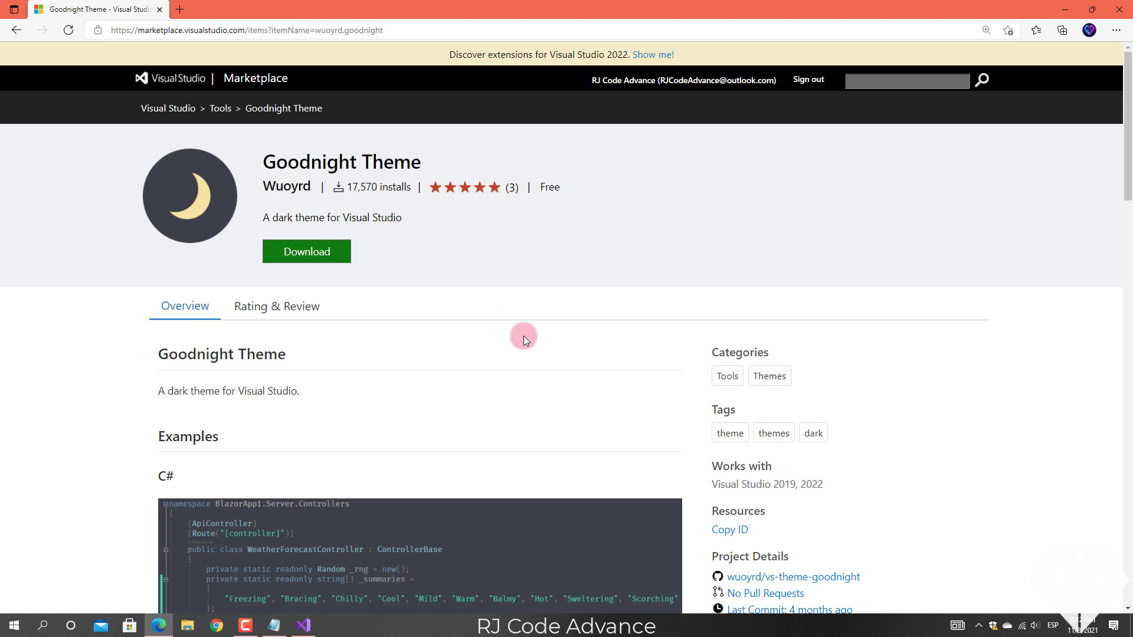
Examine the C#, XML and Razor example screenshots on the Goodnight Theme marketplace page.
scroll(522, 335, "down", 4)
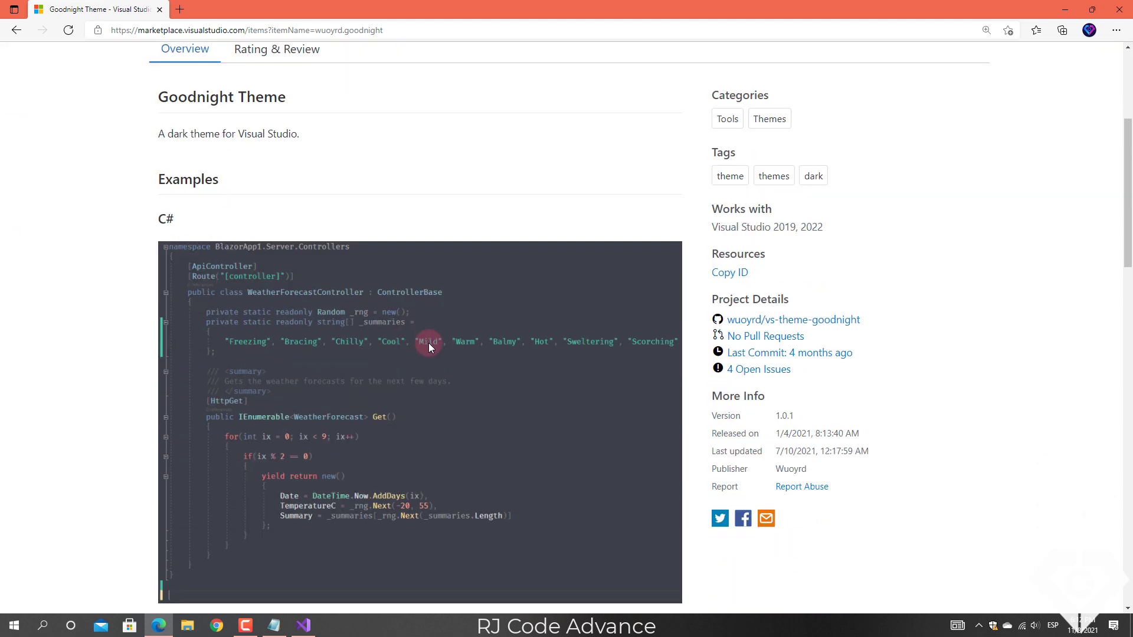
scroll(412, 341, "down", 14)
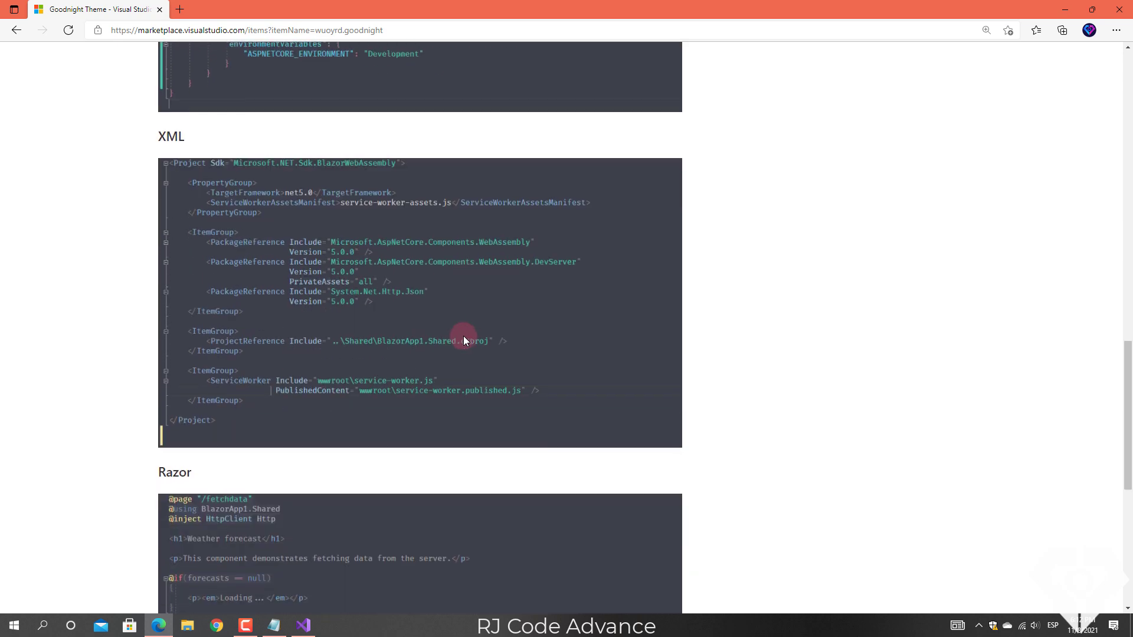
scroll(464, 337, "down", 8)
scroll(453, 339, "up", 6)
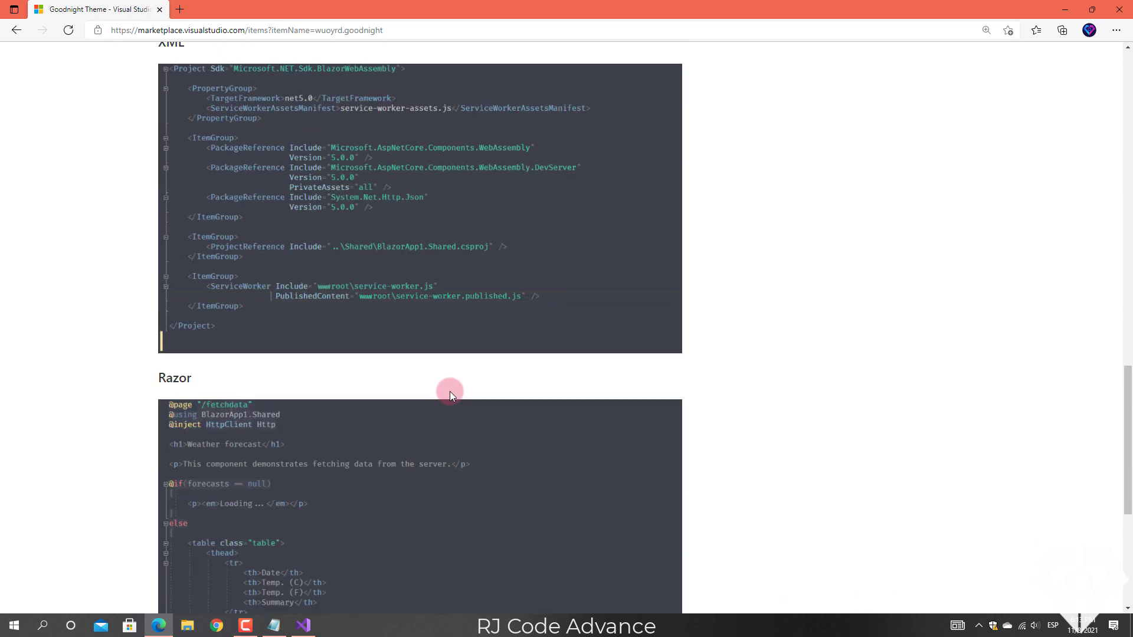
scroll(450, 391, "up", 20)
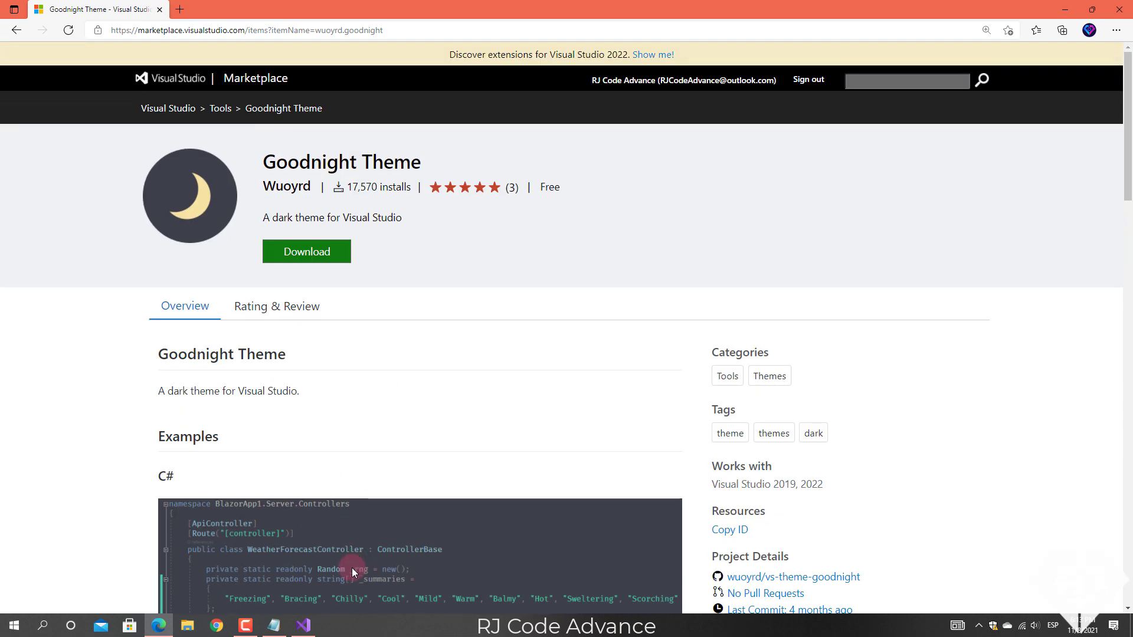
Switch to Visual Studio and check how the DCandidateController.cs code looks in the Goodnight theme.
left_click(314, 629)
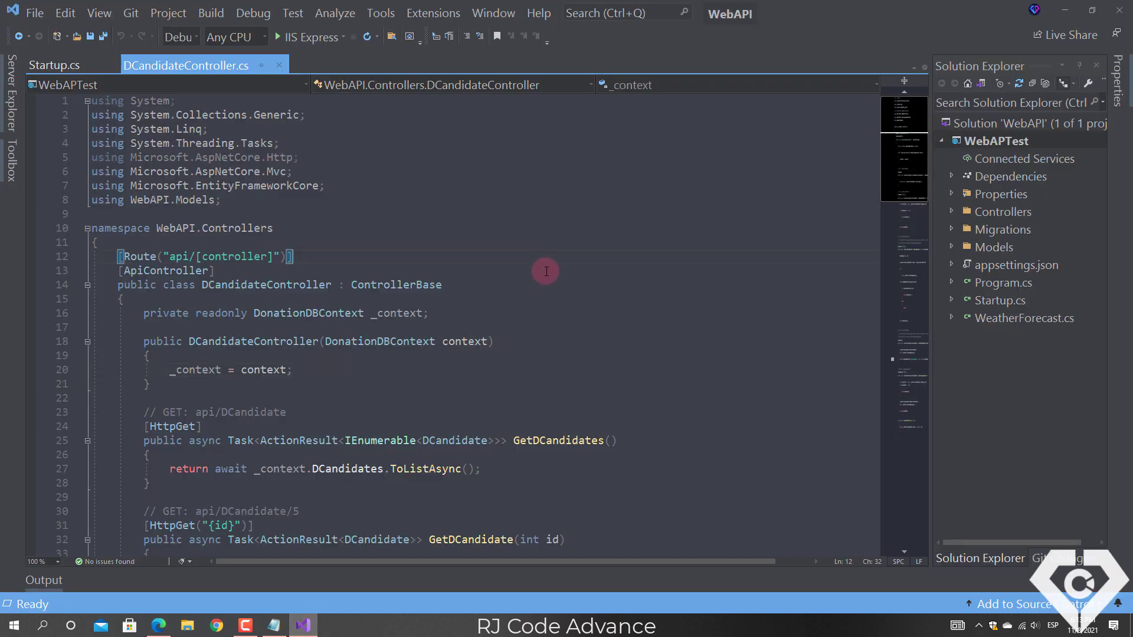
scroll(546, 271, "down", 11)
scroll(546, 272, "down", 16)
scroll(546, 273, "up", 4)
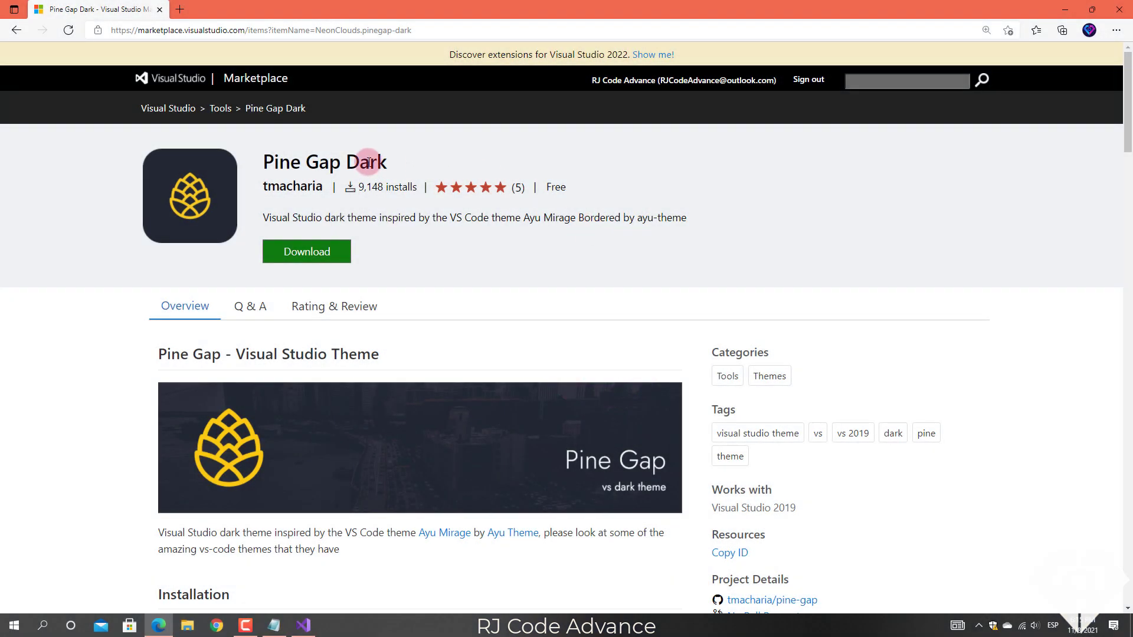
Open the Ayu Mirage link on the Pine Gap Dark page and examine the theme previews in the vscode-ayu README.
left_click(104, 332)
scroll(104, 335, "down", 4)
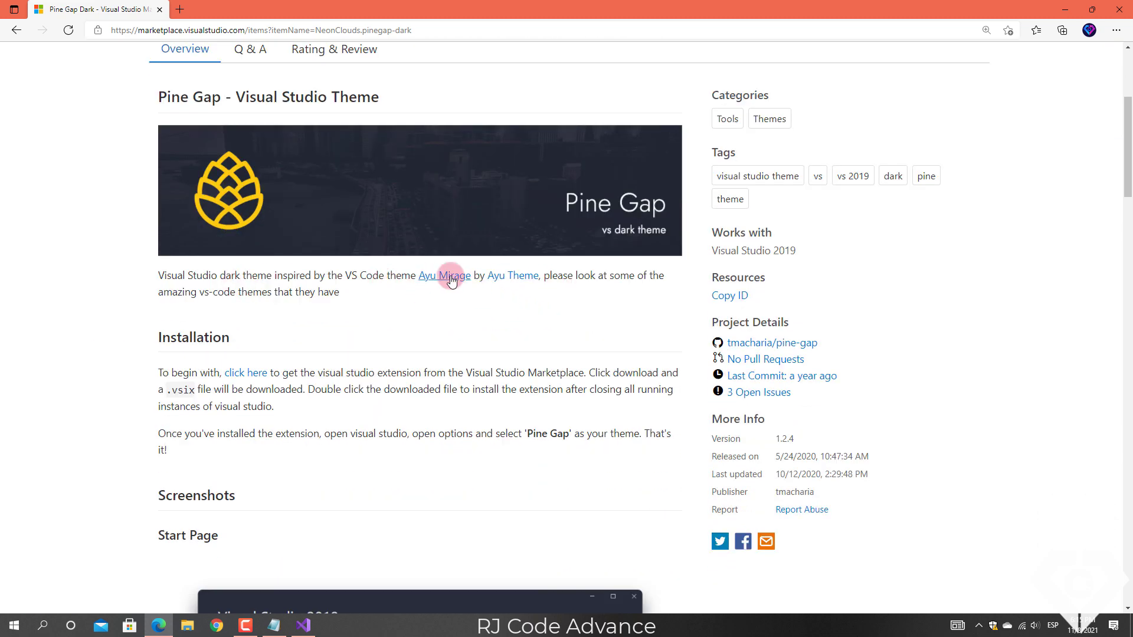
left_click(451, 279)
scroll(507, 333, "down", 9)
scroll(504, 328, "up", 7)
scroll(554, 325, "down", 9)
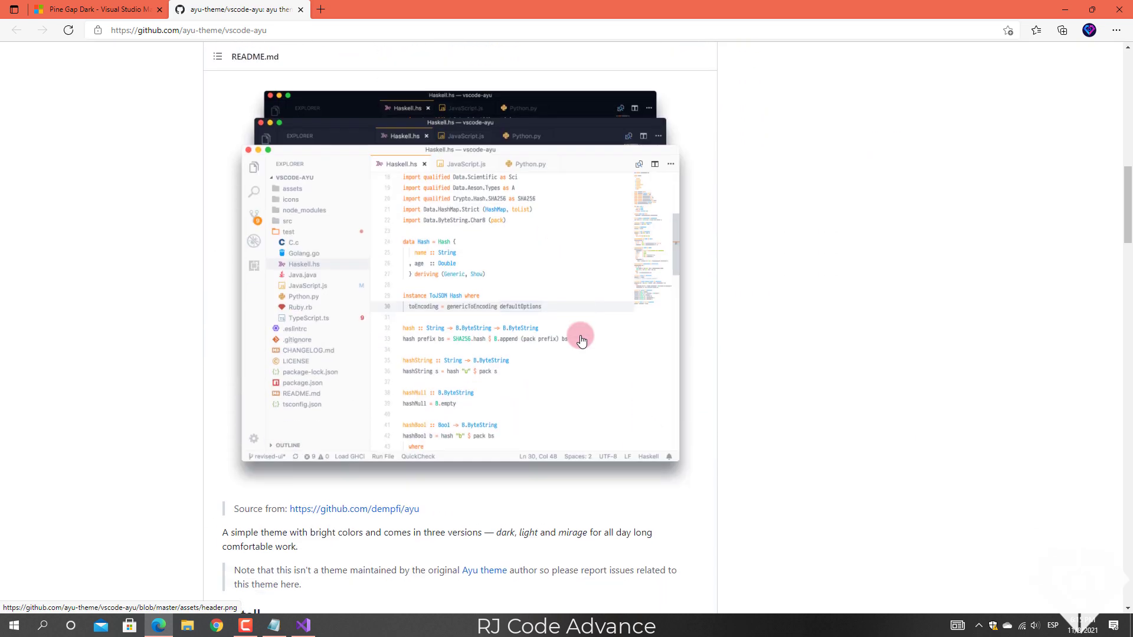
scroll(580, 341, "down", 20)
scroll(546, 335, "down", 15)
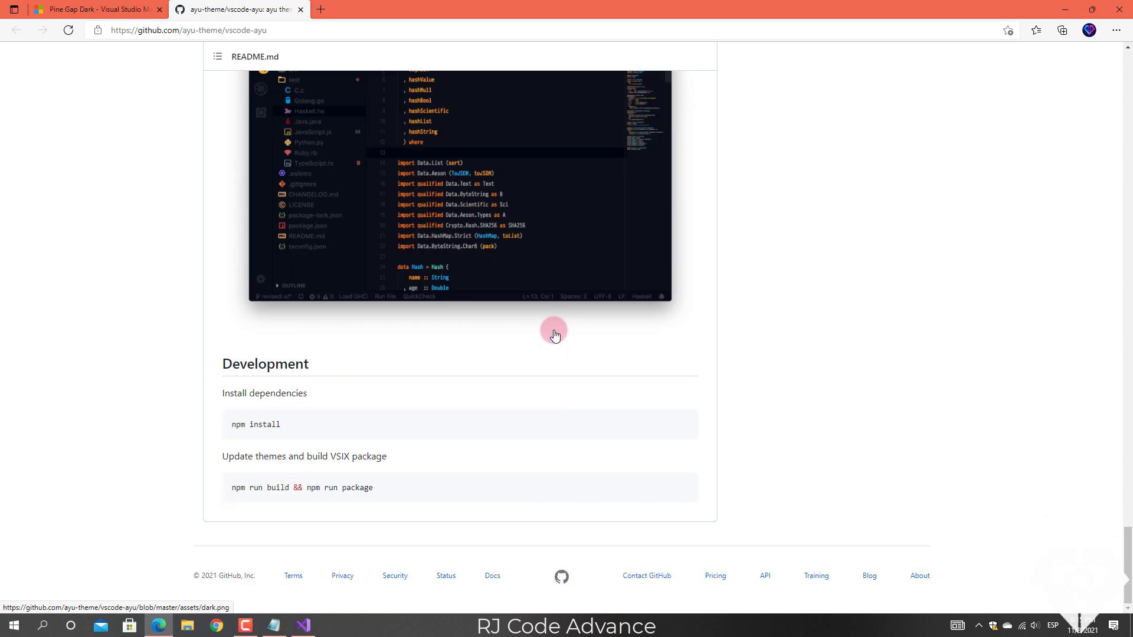
Return to the Pine Gap Dark marketplace page and examine its start page, JavaScript, C# and JSON screenshots.
left_click(132, 14)
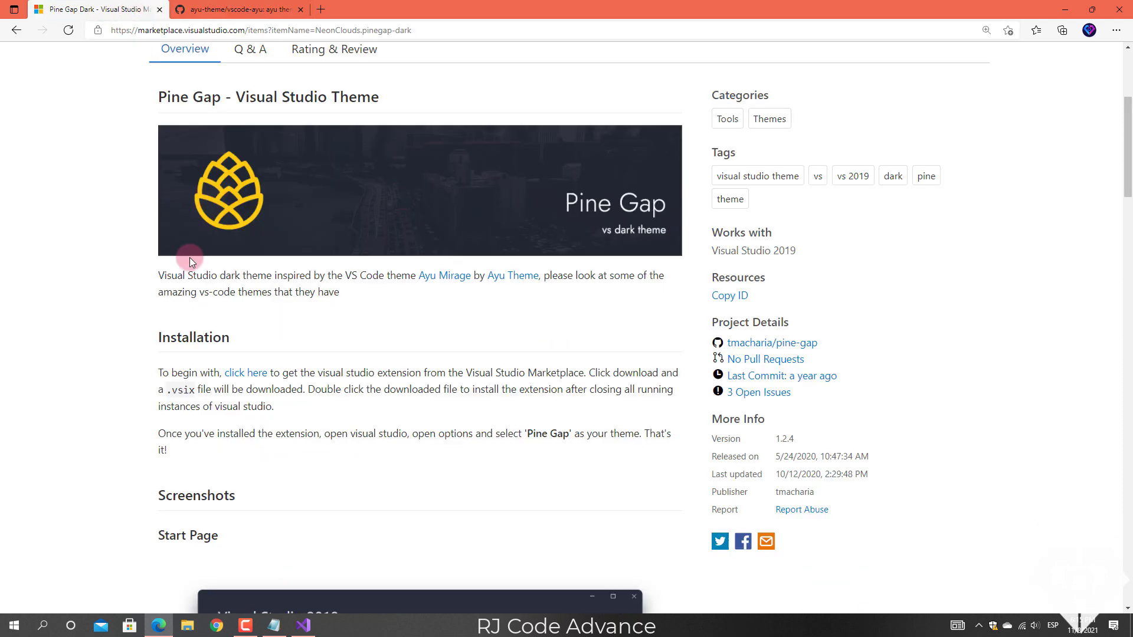
scroll(177, 263, "up", 3)
scroll(150, 272, "down", 8)
scroll(126, 268, "down", 14)
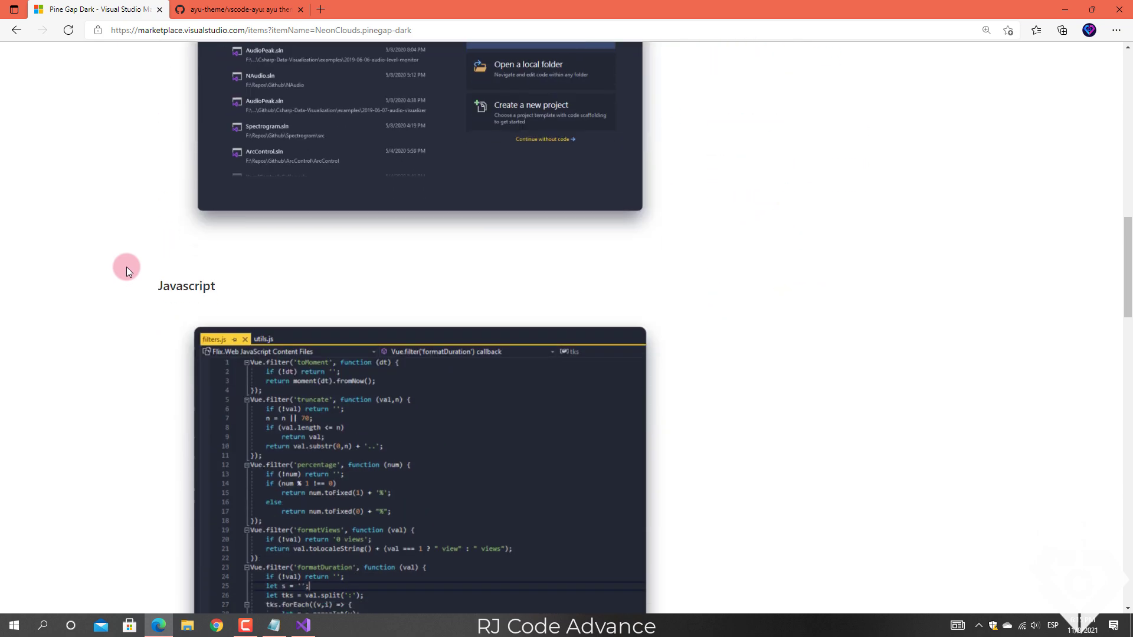
scroll(541, 343, "down", 16)
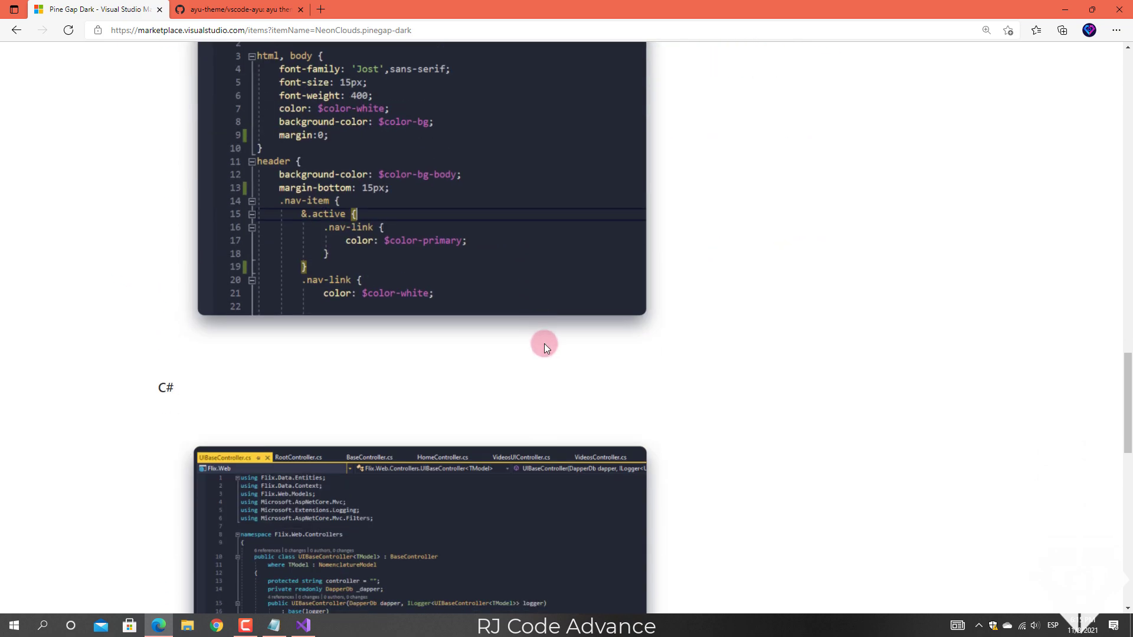
scroll(582, 362, "down", 2)
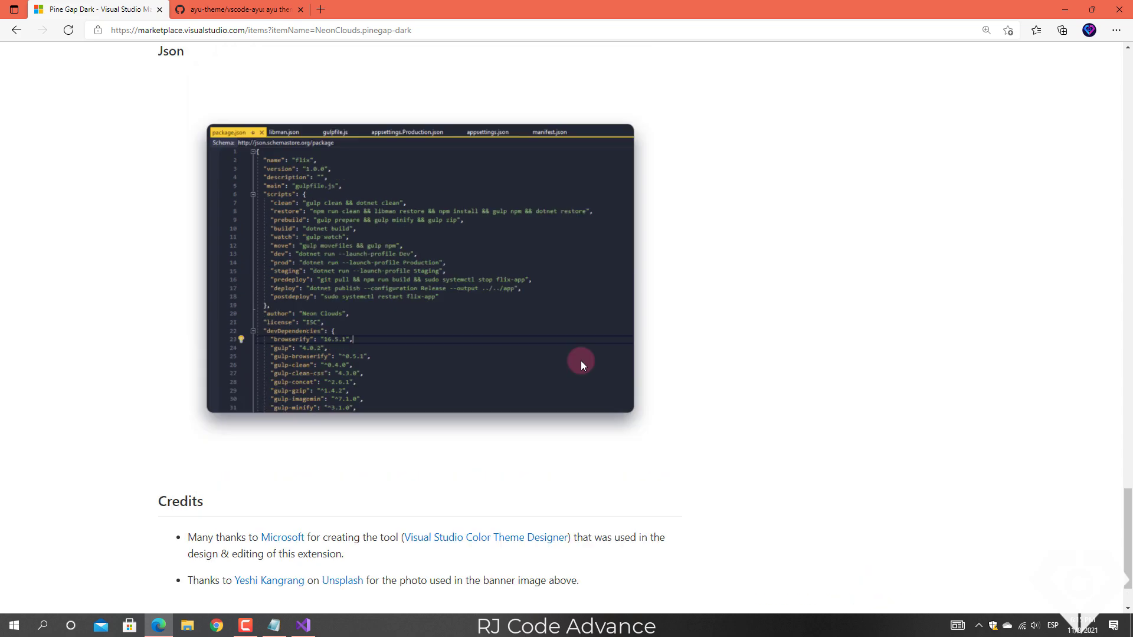
scroll(580, 359, "up", 20)
scroll(581, 360, "up", 10)
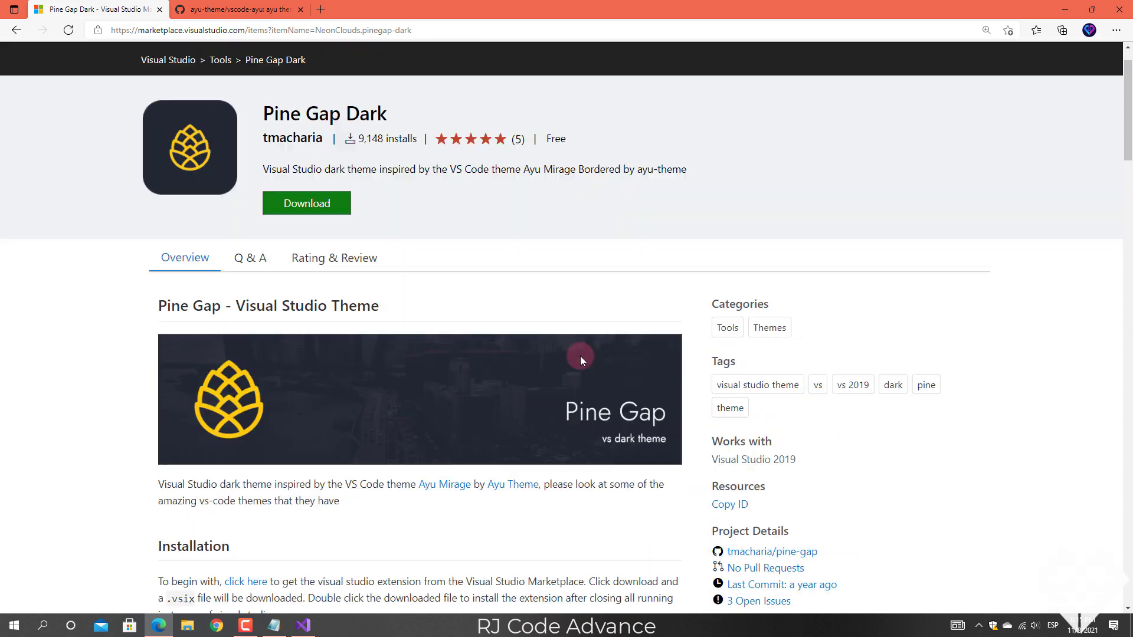
Switch to Visual Studio and check how the DCandidateController.cs code looks in the Pine Gap theme.
left_click(303, 626)
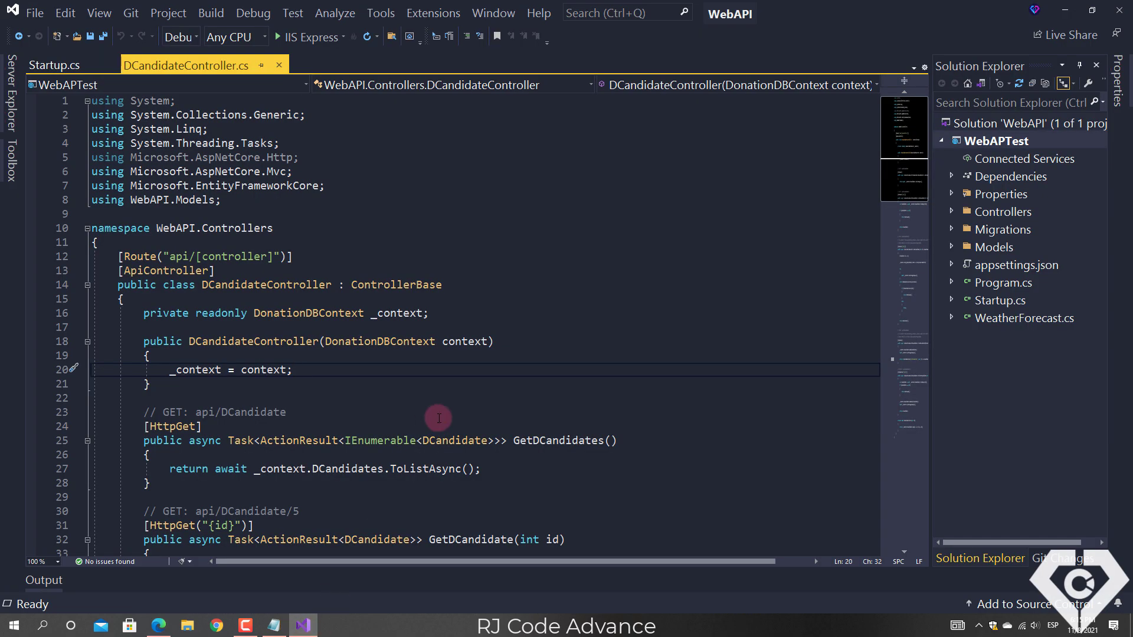
left_click(547, 339)
key("Up")
key("Up")
key("Up")
key("Up")
key("Up")
scroll(554, 328, "down", 9)
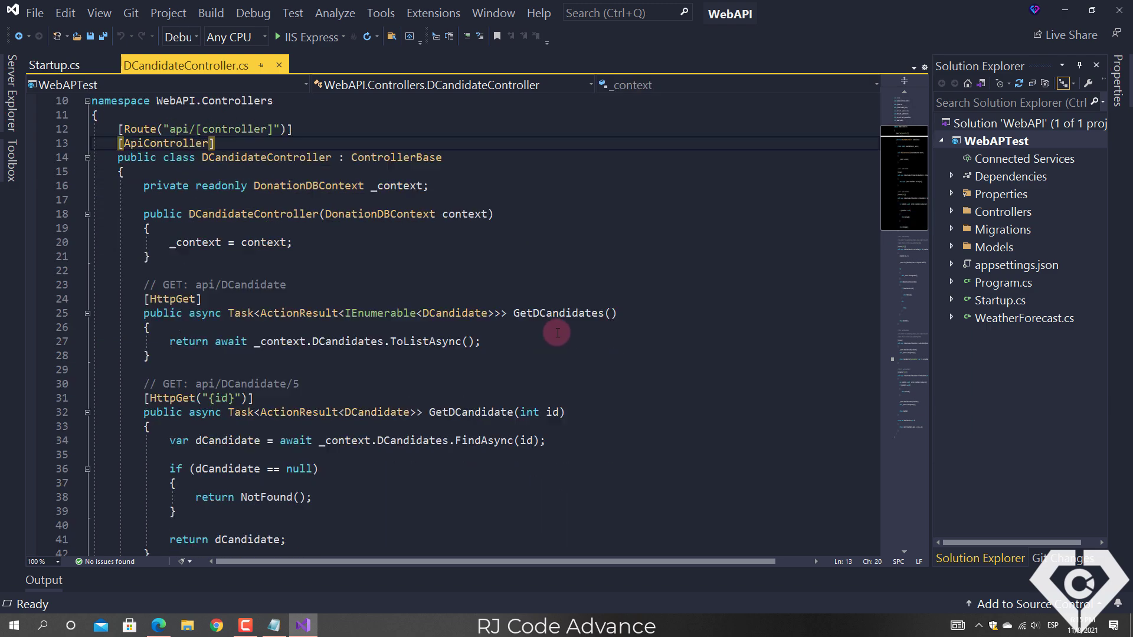
scroll(557, 331, "down", 10)
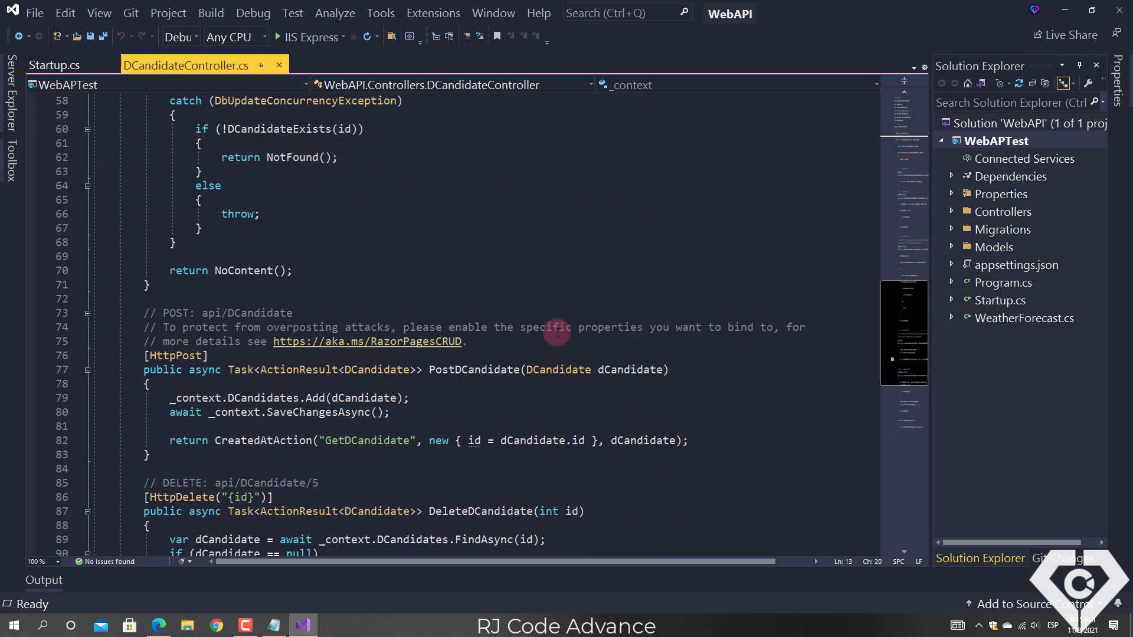
scroll(558, 332, "down", 8)
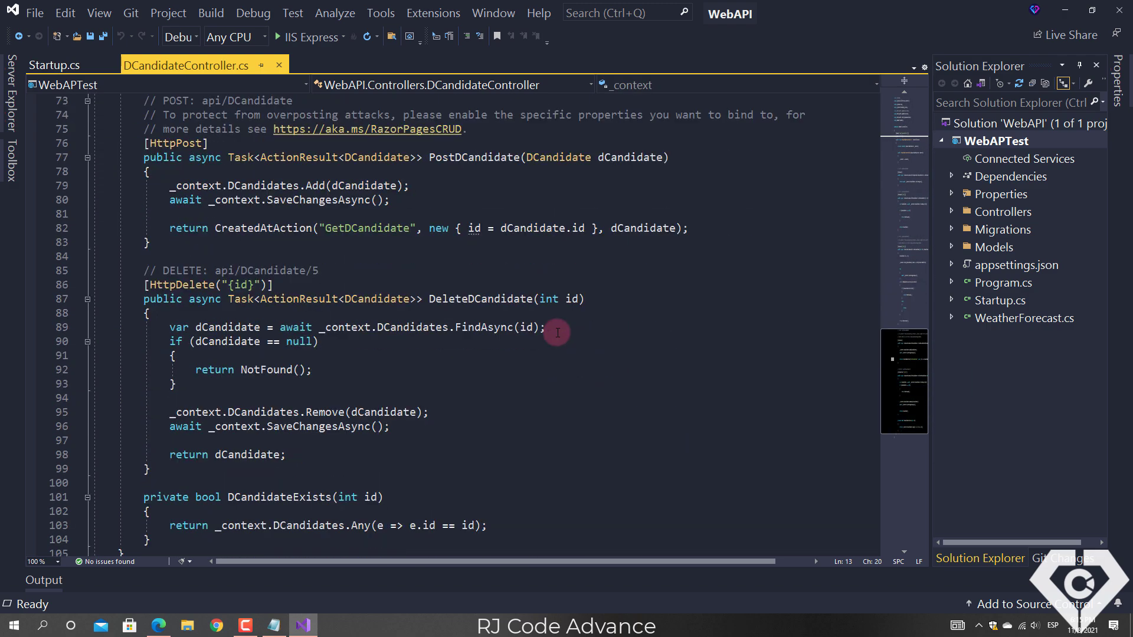
scroll(557, 332, "up", 10)
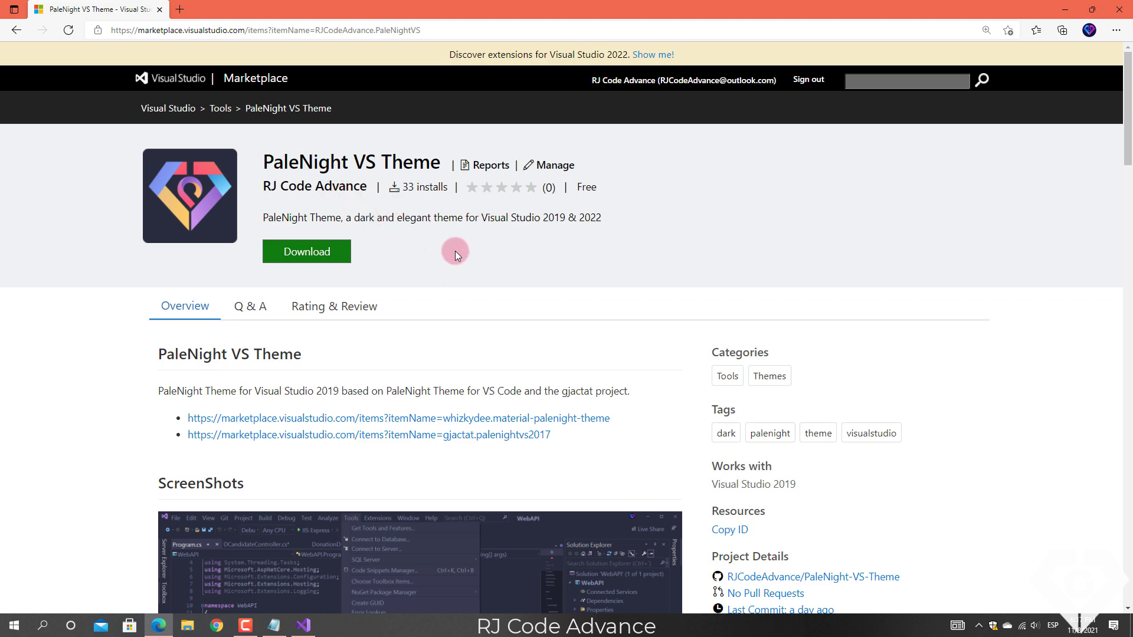
Open the material-palenight-theme link on the PaleNight VS Theme page and examine the VS Code theme's previews.
scroll(449, 271, "down", 2)
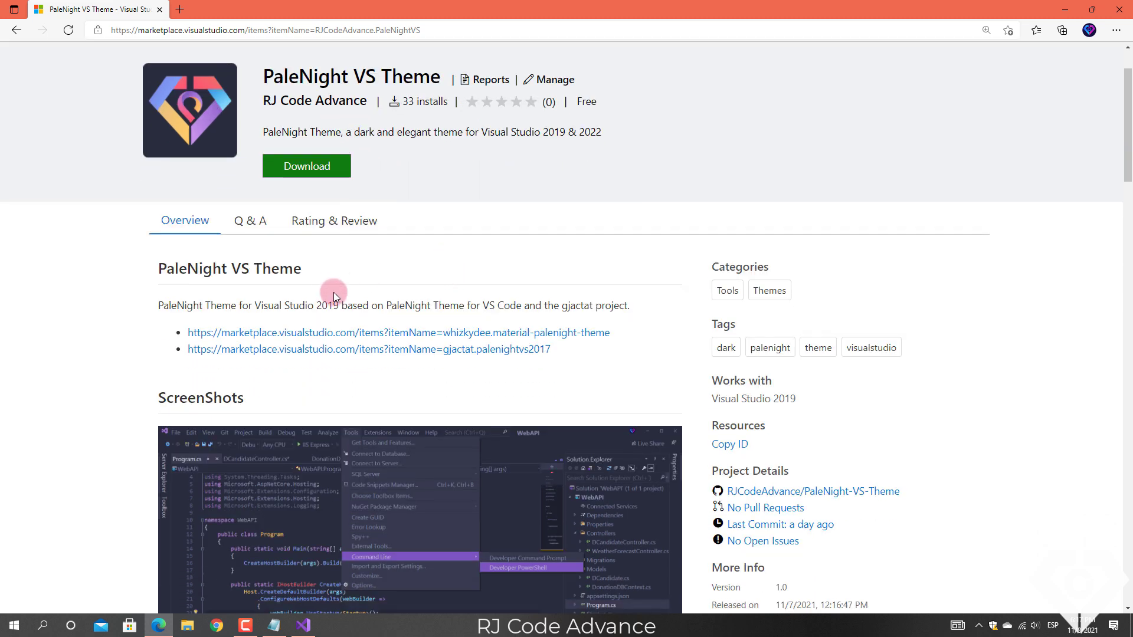
left_click(572, 337)
scroll(613, 352, "down", 5)
scroll(596, 345, "up", 5)
scroll(595, 346, "down", 15)
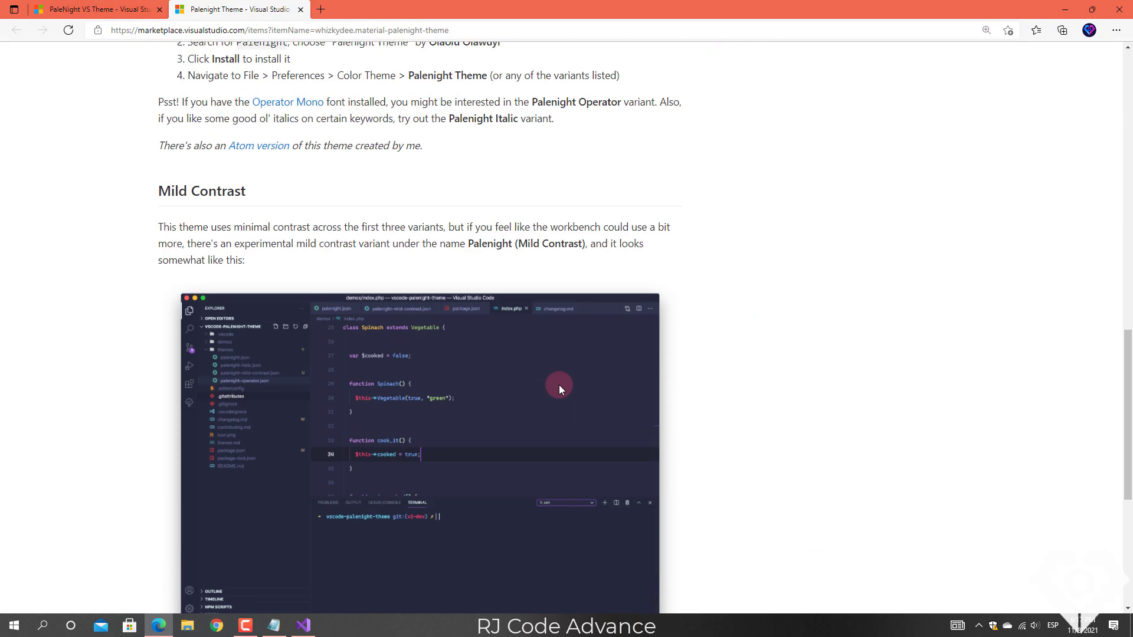
scroll(558, 385, "down", 4)
scroll(558, 384, "up", 20)
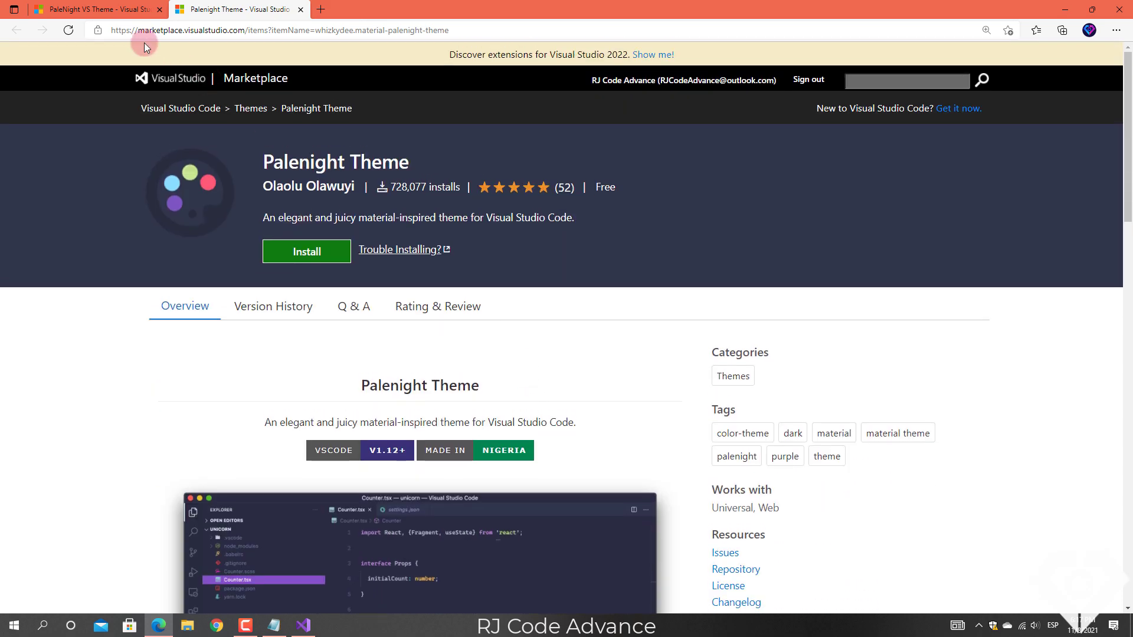
Open the palenightvs2017 link on the PaleNight VS Theme page and read the Visual Studio 2017 / 2019 theme's preview and installation notes.
left_click(131, 19)
left_click(508, 349)
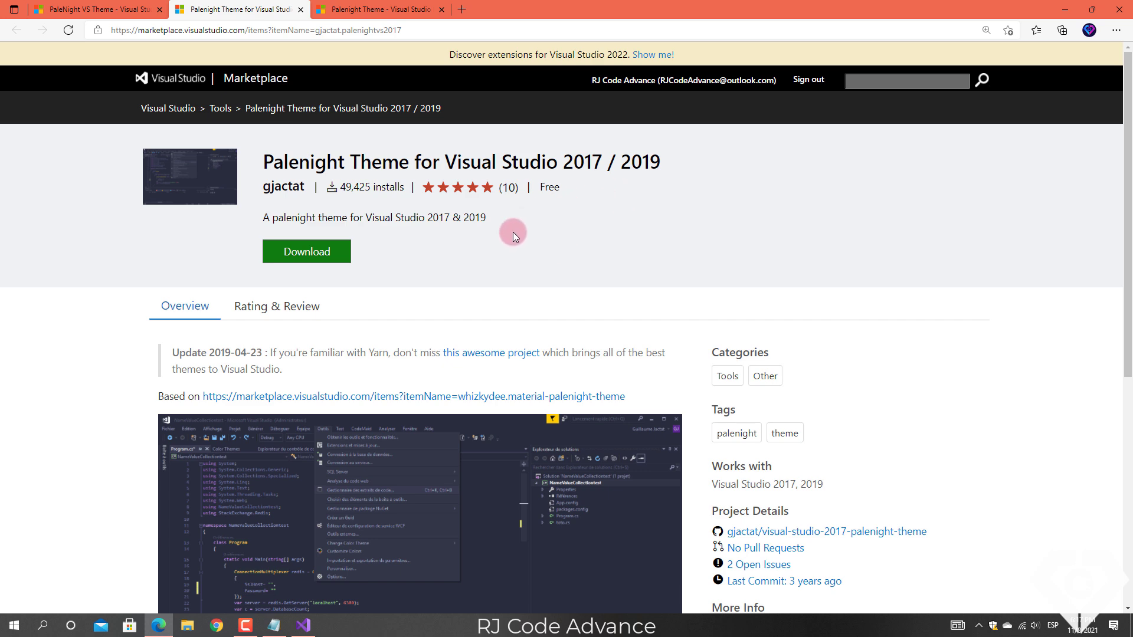
scroll(433, 295, "down", 2)
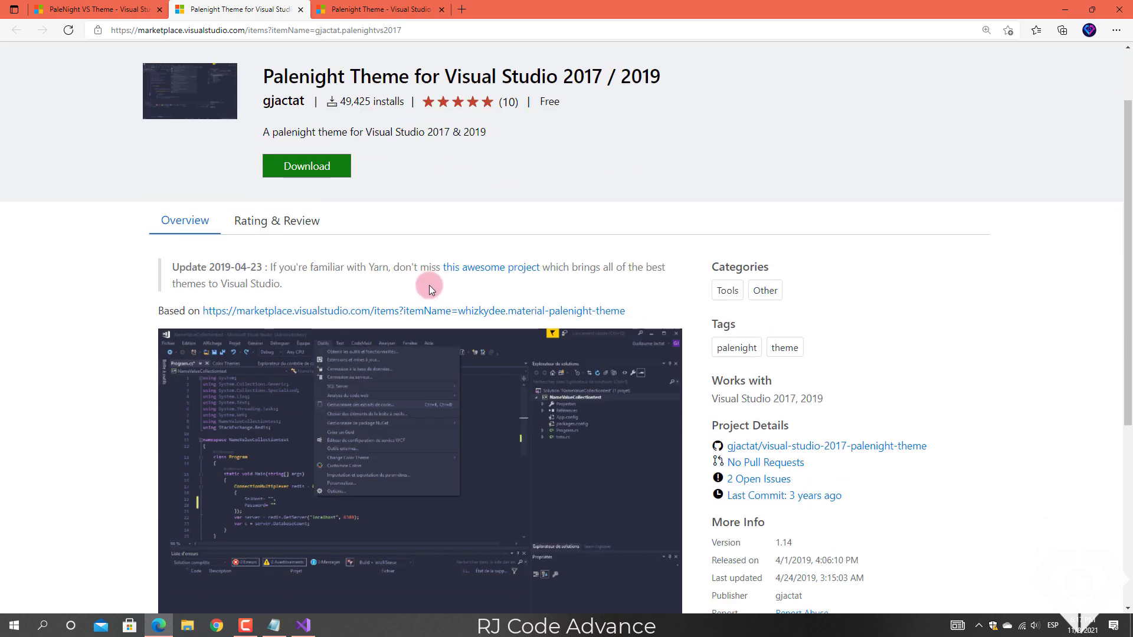
scroll(429, 285, "down", 5)
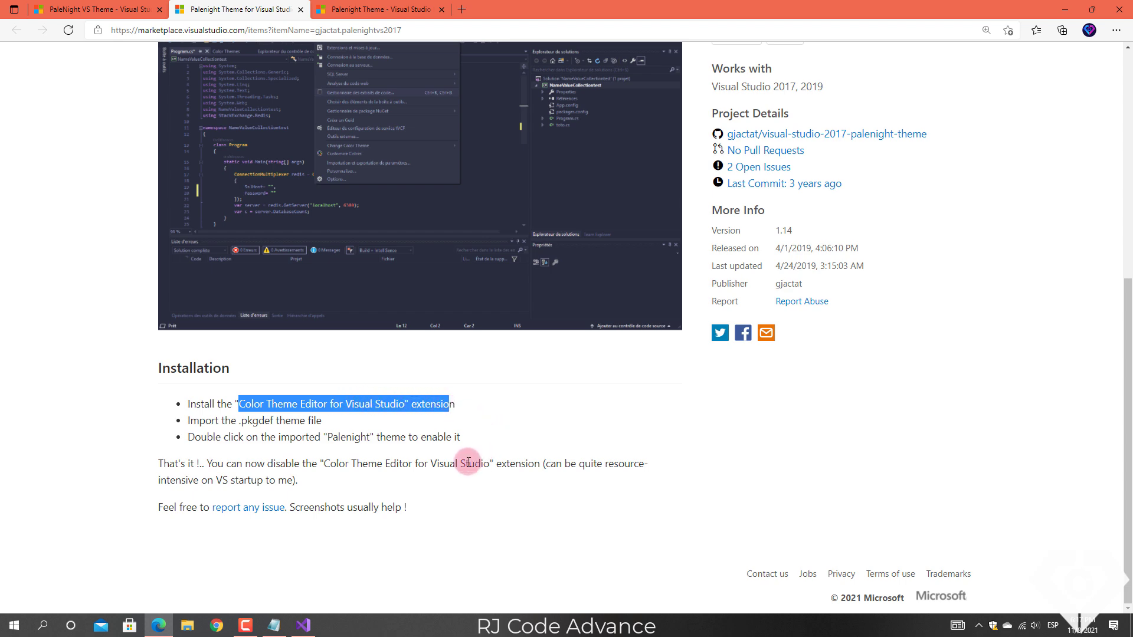
left_click(126, 437)
scroll(126, 437, "up", 3)
scroll(127, 437, "down", 2)
scroll(126, 439, "up", 2)
scroll(126, 437, "up", 4)
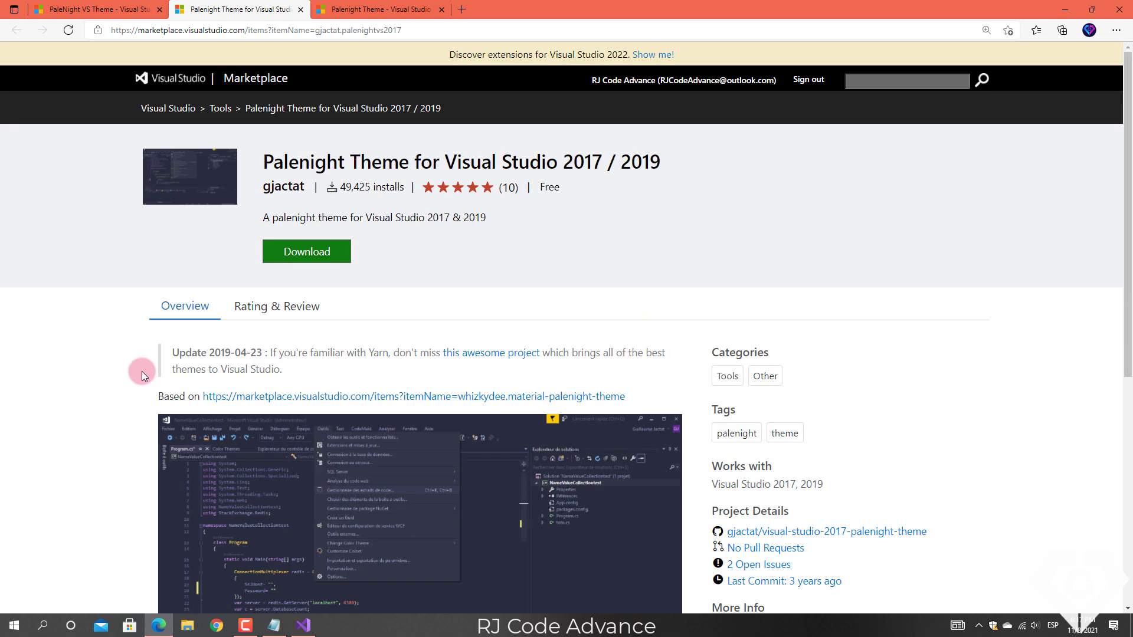
Return to the PaleNight VS Theme page and examine its screenshots, install instructions and color customization notes.
left_click(148, 10)
scroll(154, 373, "down", 2)
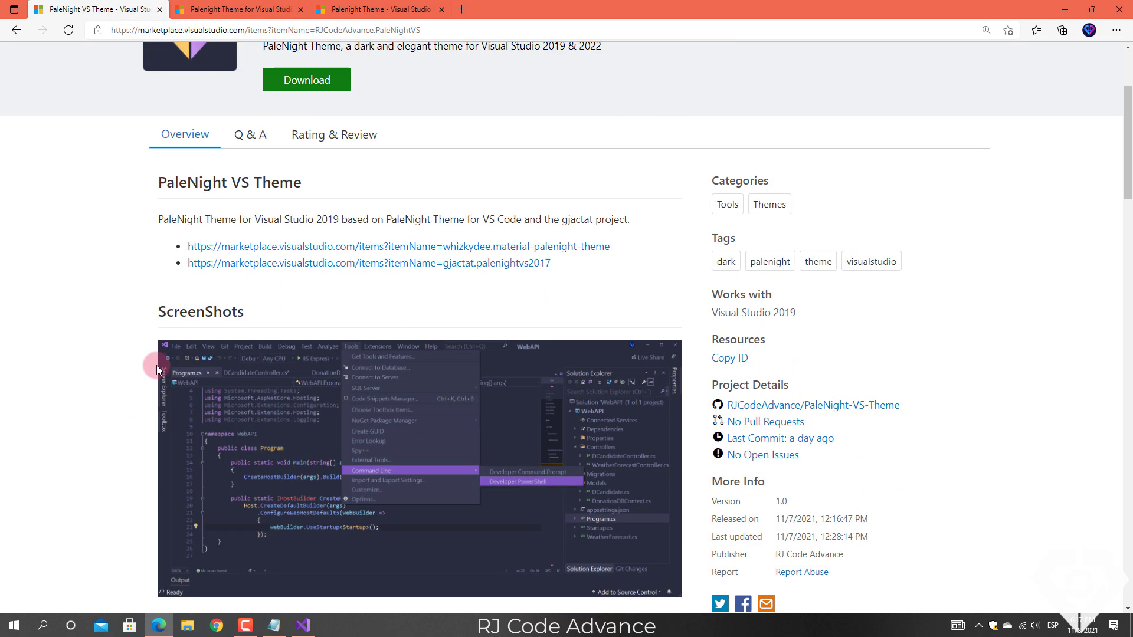
scroll(295, 318, "up", 3)
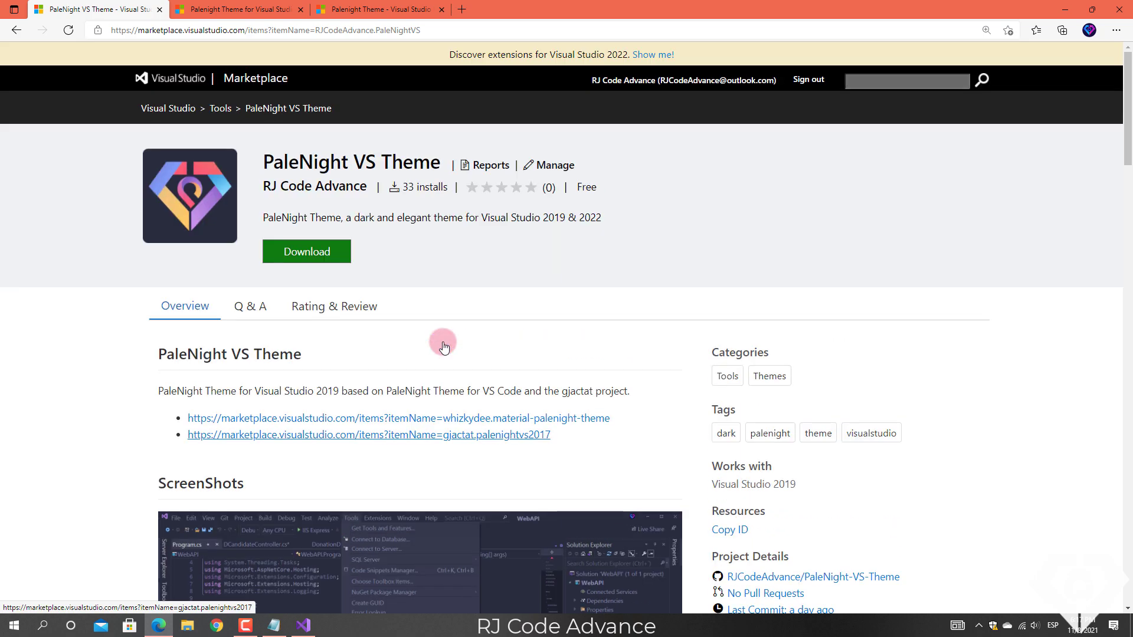
scroll(439, 342, "down", 6)
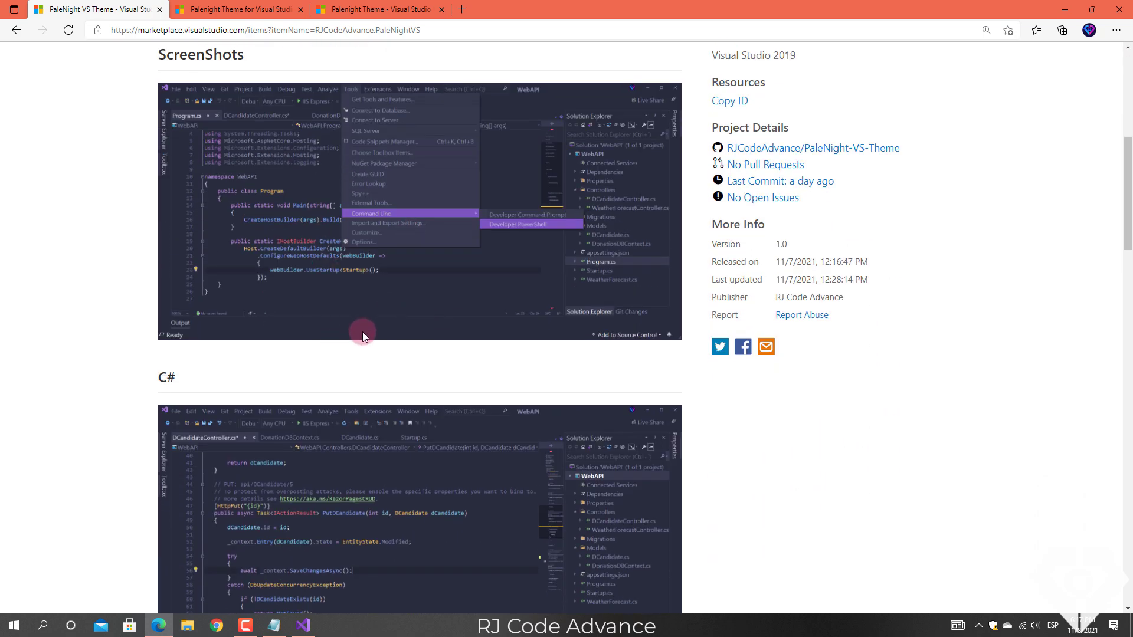
scroll(362, 335, "down", 10)
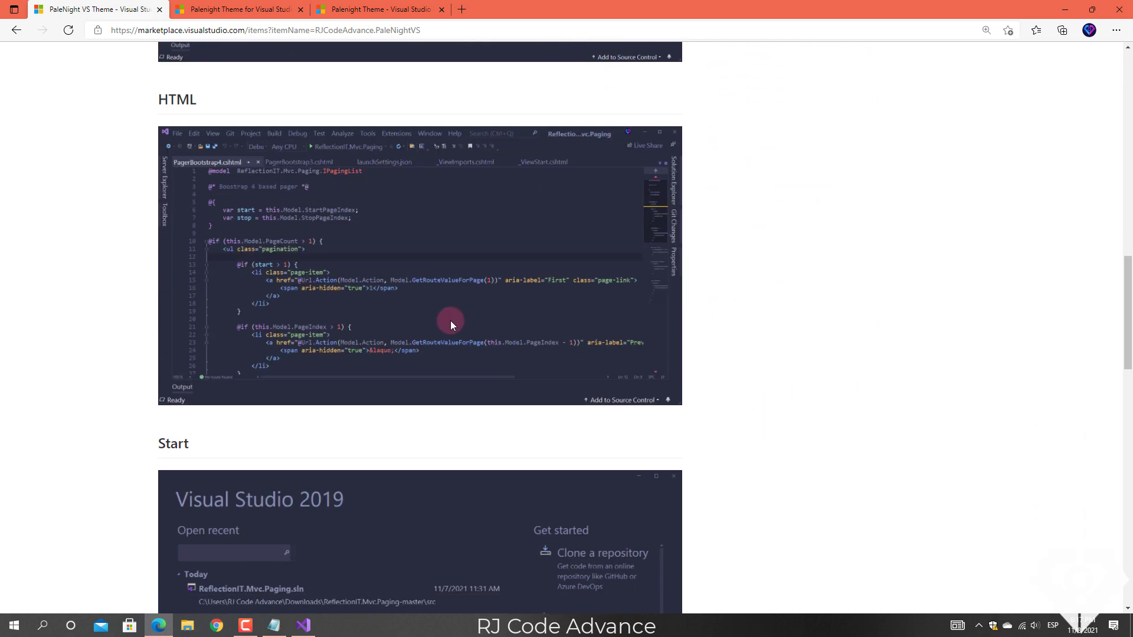
scroll(450, 324, "down", 20)
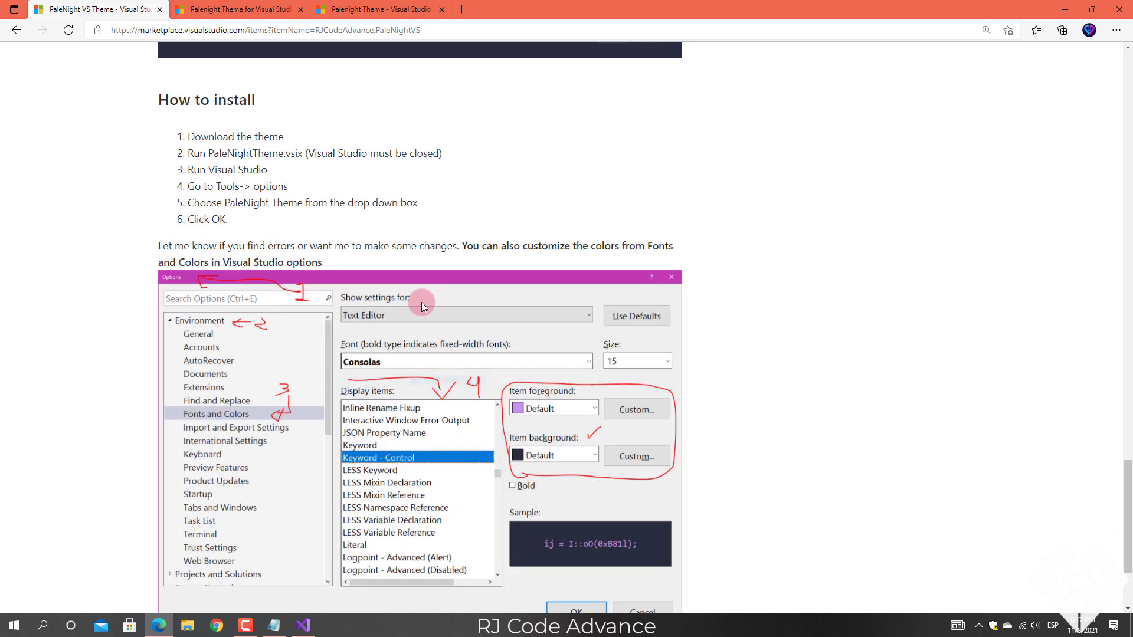
scroll(421, 302, "down", 3)
scroll(384, 369, "up", 5)
scroll(381, 405, "up", 20)
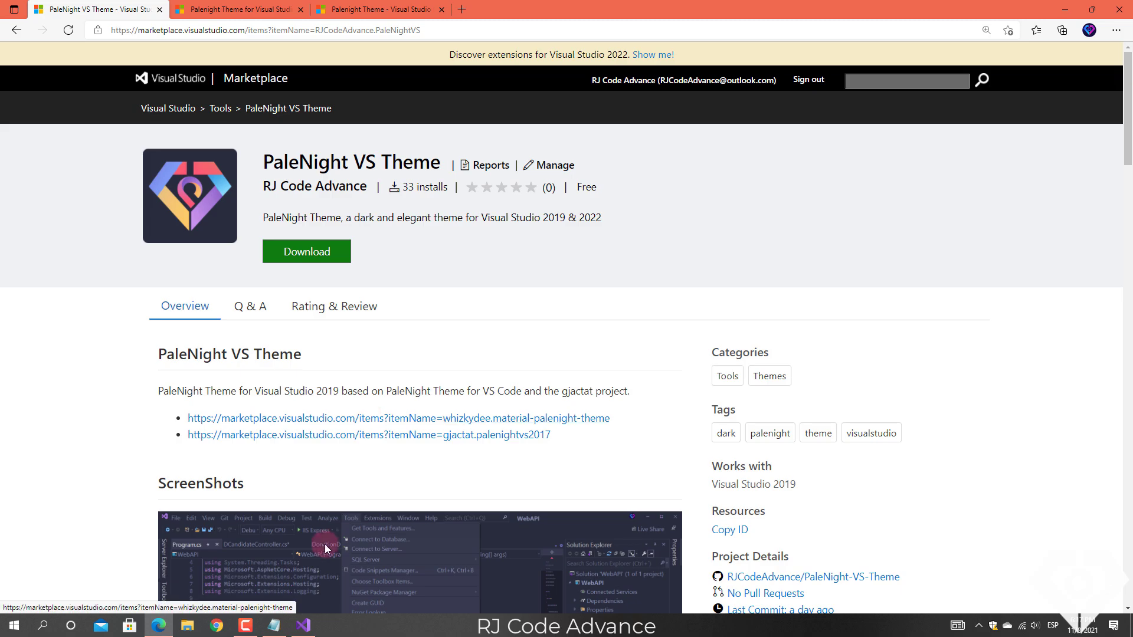
Switch to Visual Studio and check how DCandidateController.cs and Startup.cs look in the PaleNight theme.
left_click(304, 626)
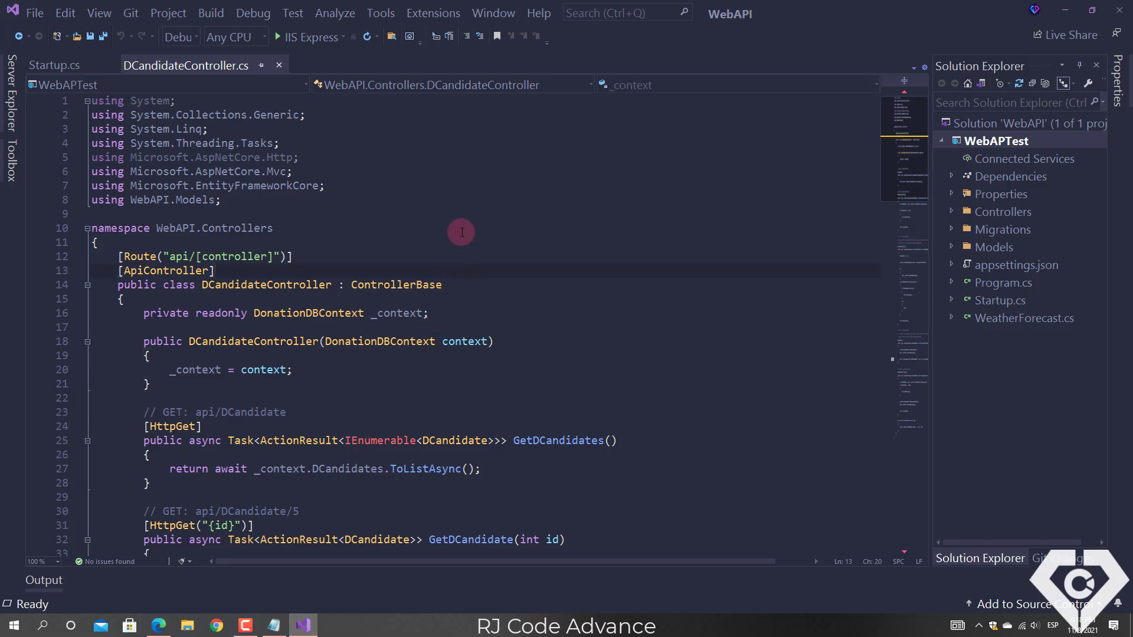
scroll(524, 346, "down", 13)
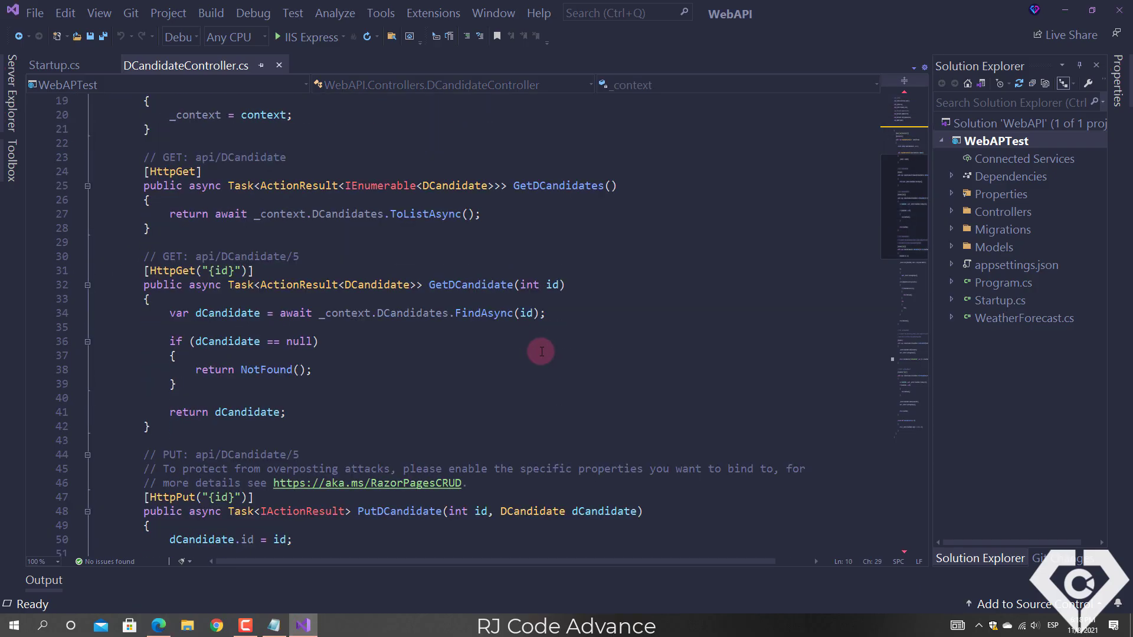
scroll(540, 350, "down", 15)
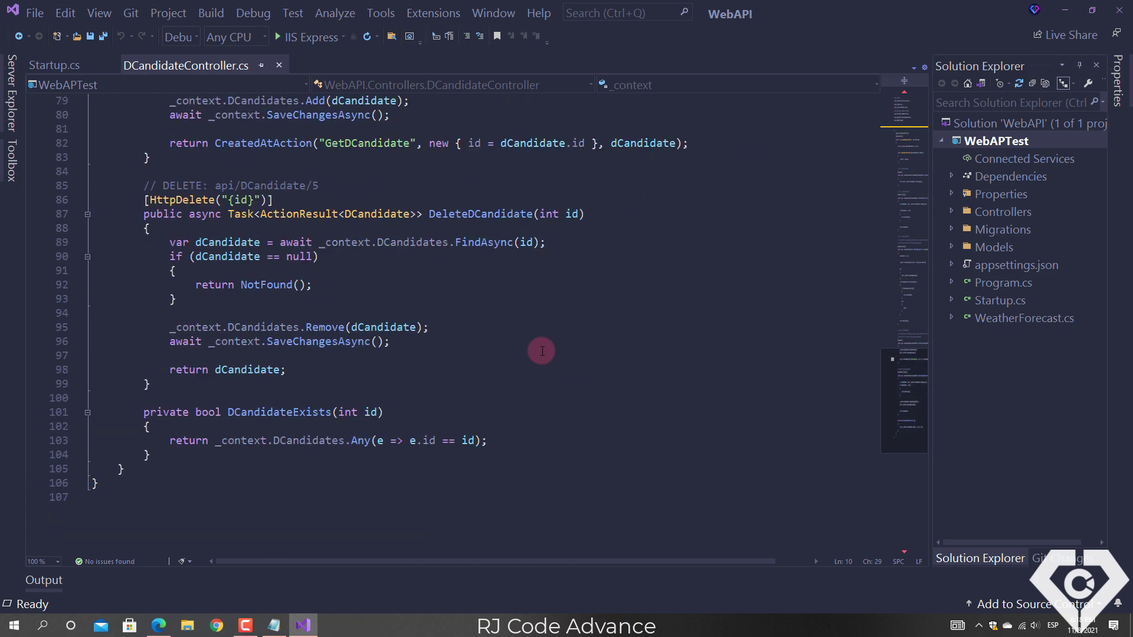
left_click(73, 70)
scroll(540, 329, "down", 10)
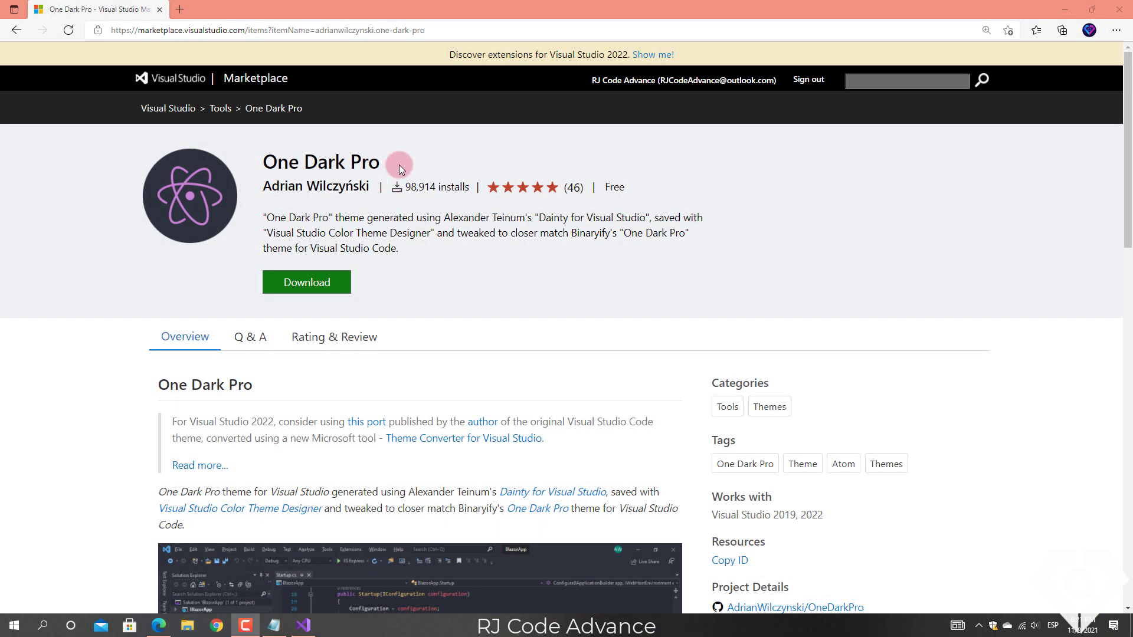
Examine the description and code screenshots on the One Dark Pro marketplace page for Visual Studio.
left_click_drag(393, 160, 270, 161)
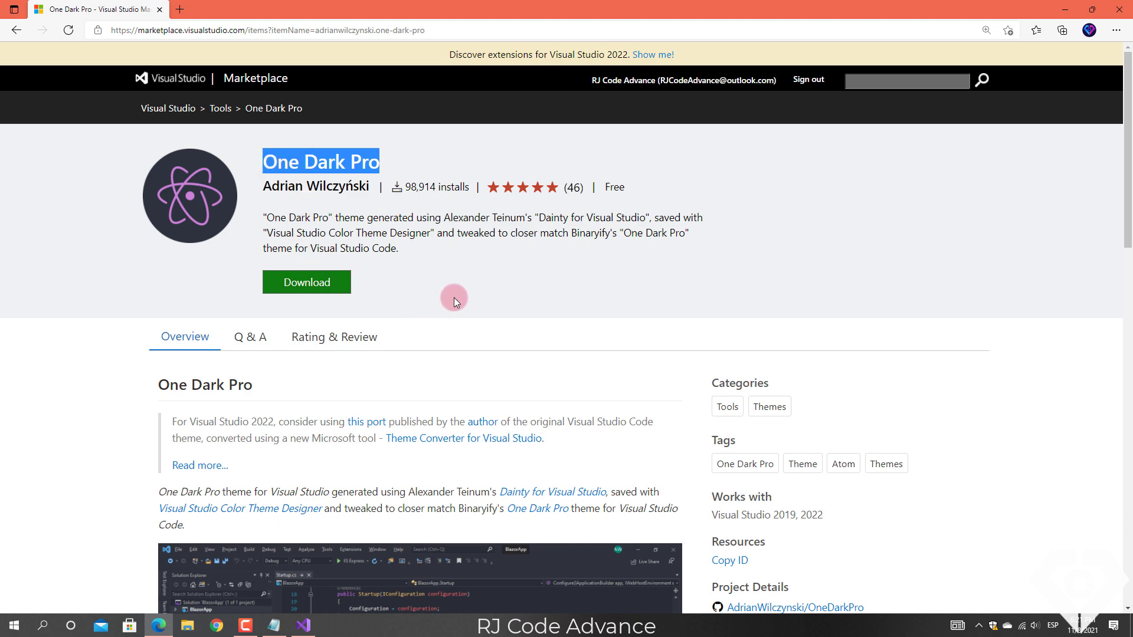
left_click(117, 369)
scroll(98, 377, "down", 3)
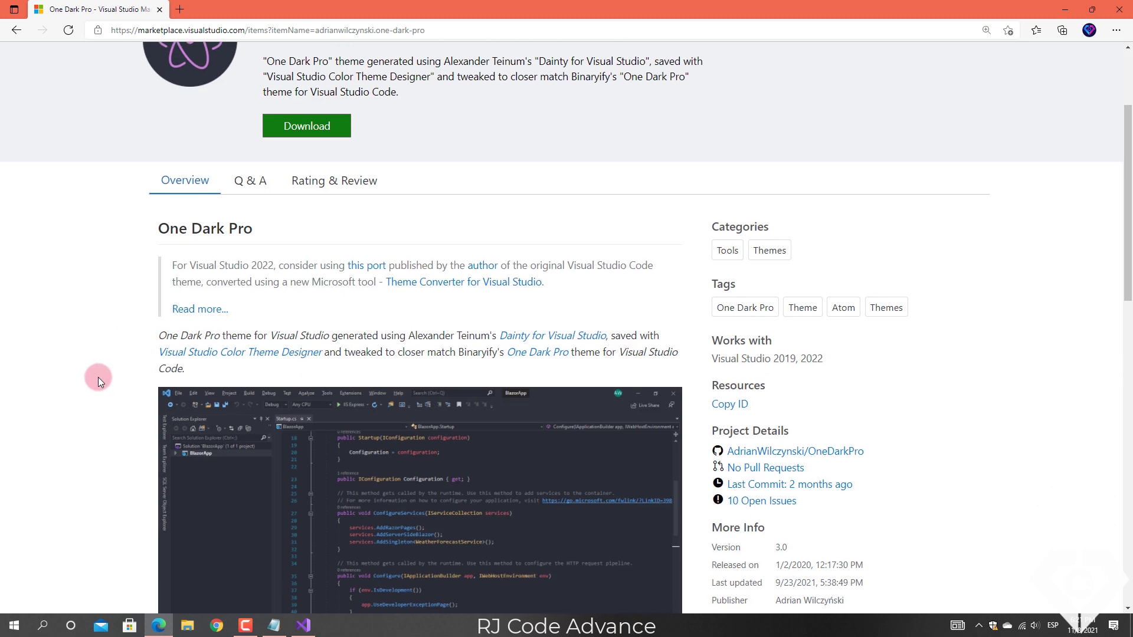
scroll(211, 379, "down", 12)
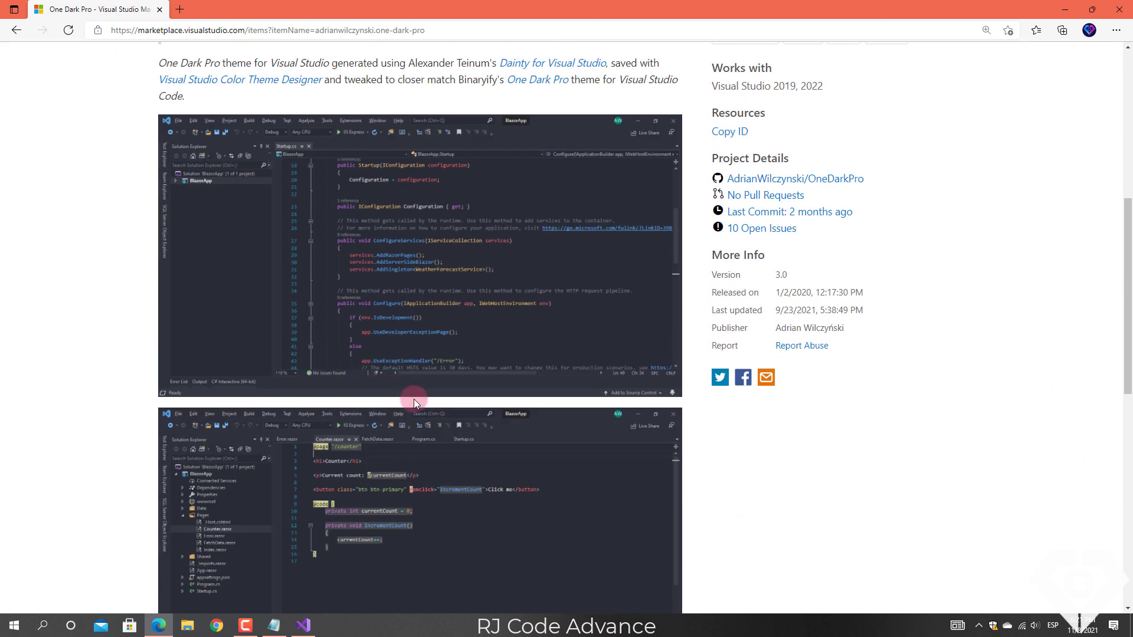
scroll(416, 401, "down", 2)
scroll(415, 401, "up", 10)
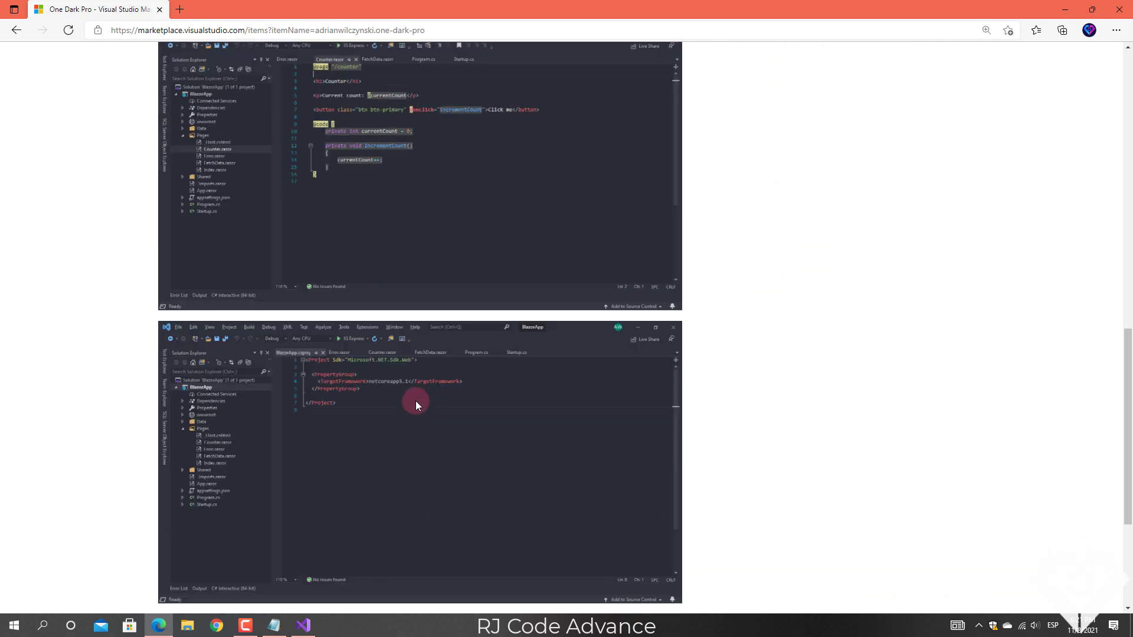
scroll(415, 401, "up", 4)
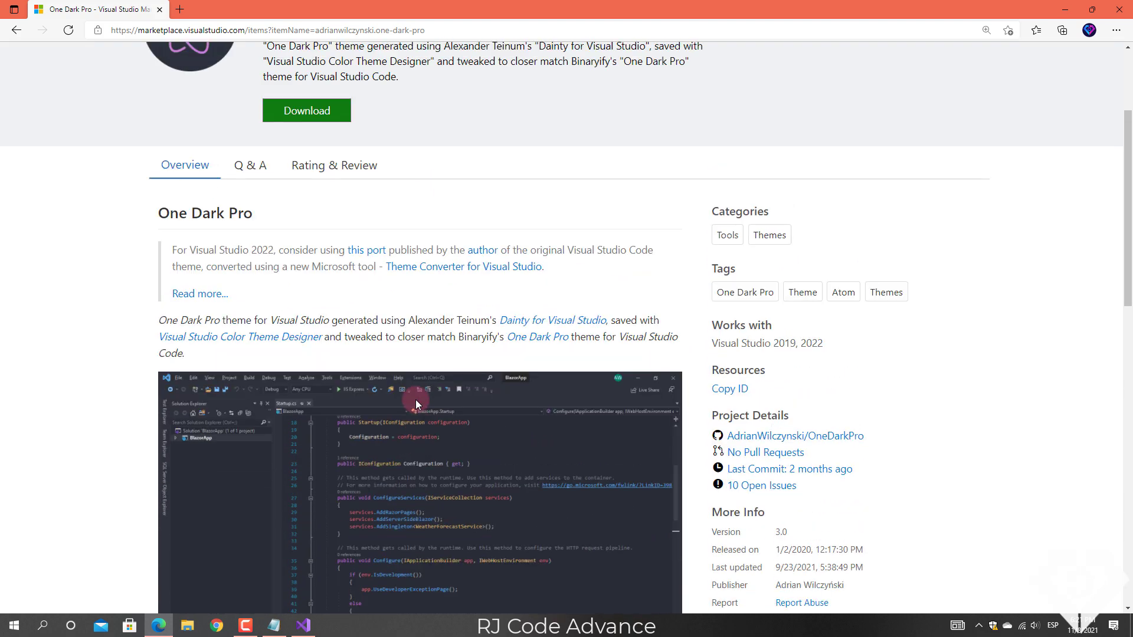
Open the linked One Dark Pro theme for Visual Studio Code, examine its code screenshots and variants, and return to the Visual Studio theme page.
left_click(527, 347)
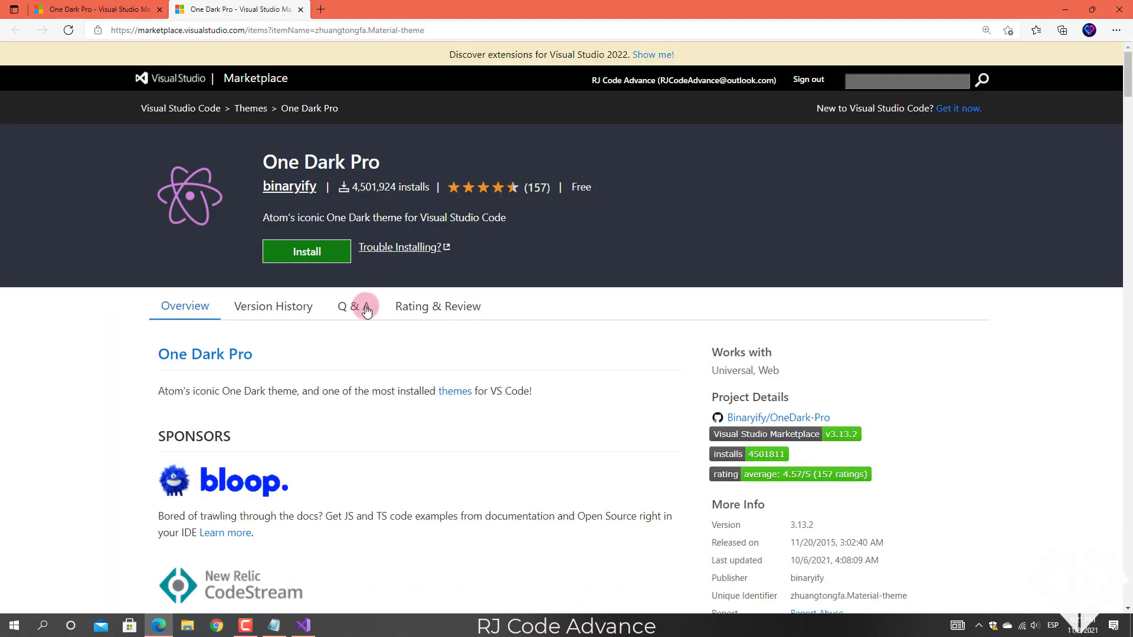
scroll(399, 387, "down", 4)
scroll(402, 385, "down", 13)
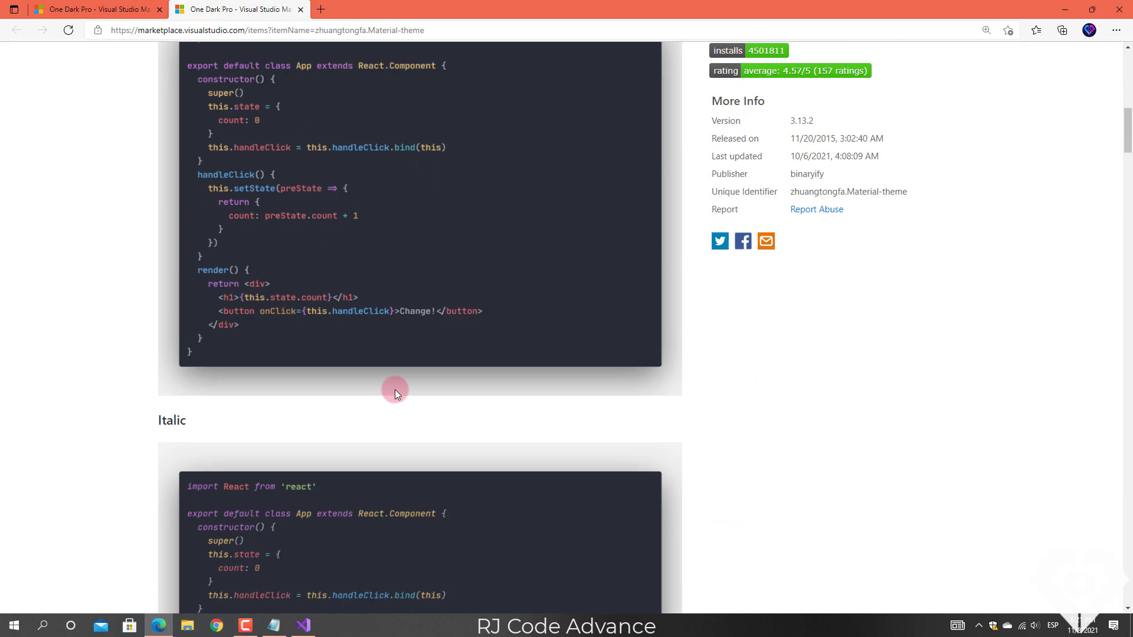
scroll(396, 388, "down", 13)
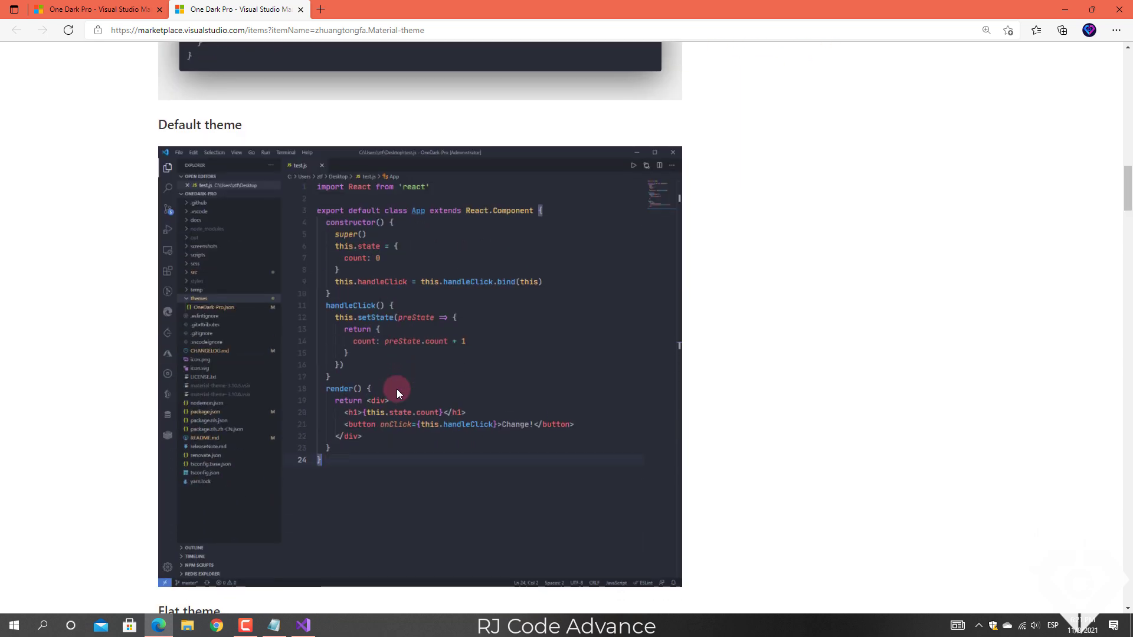
scroll(428, 444, "down", 15)
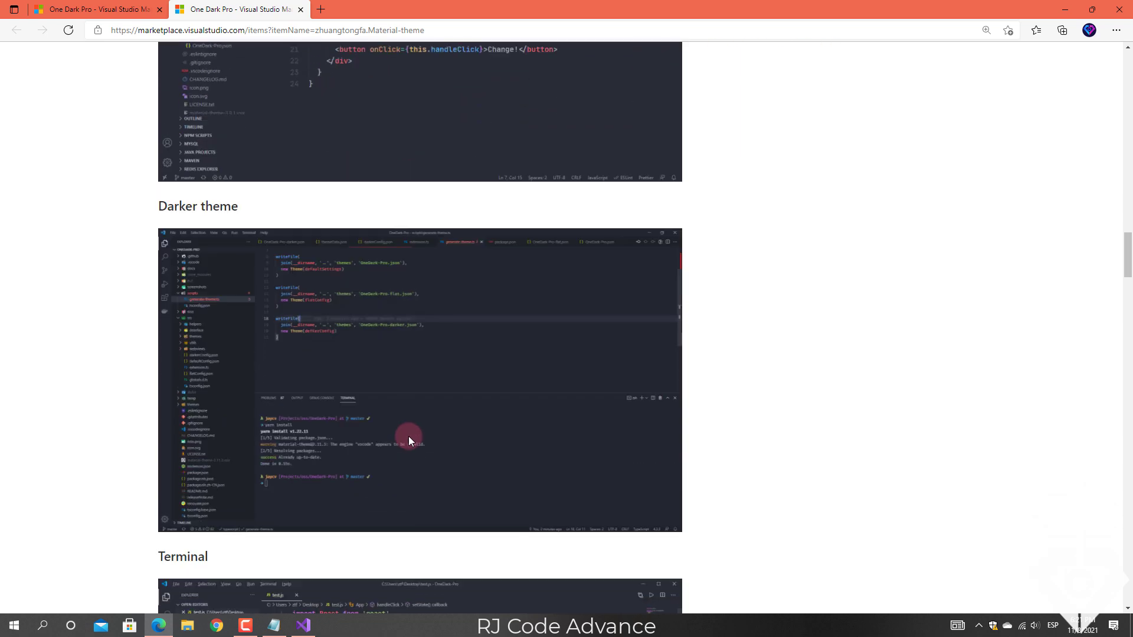
scroll(410, 440, "down", 3)
scroll(410, 439, "down", 9)
scroll(409, 437, "down", 10)
scroll(405, 435, "up", 7)
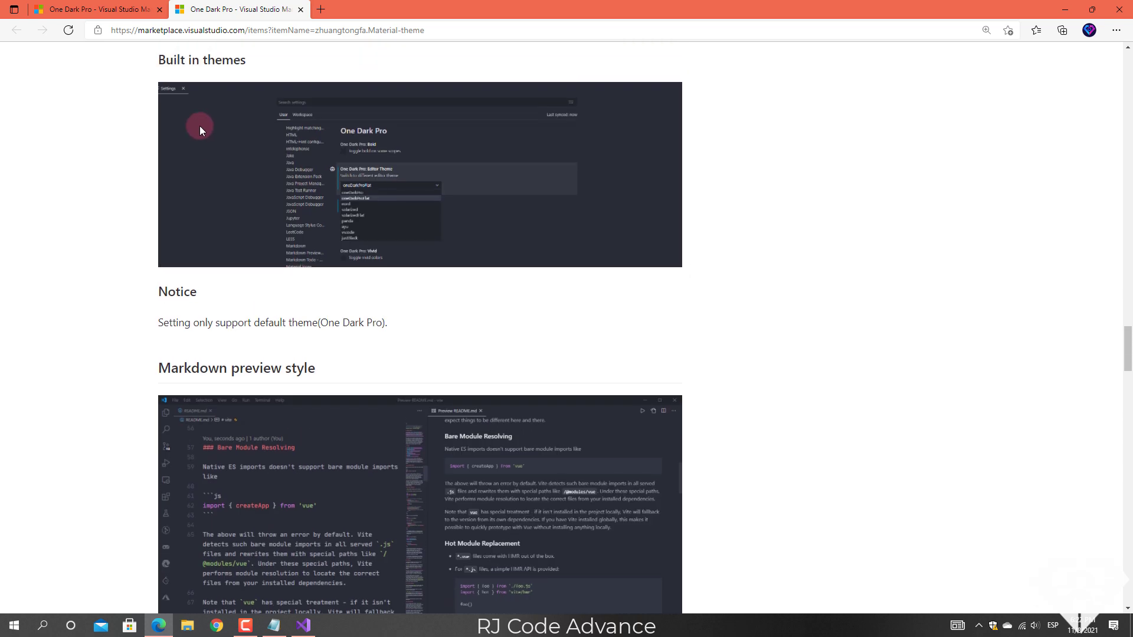
left_click(98, 8)
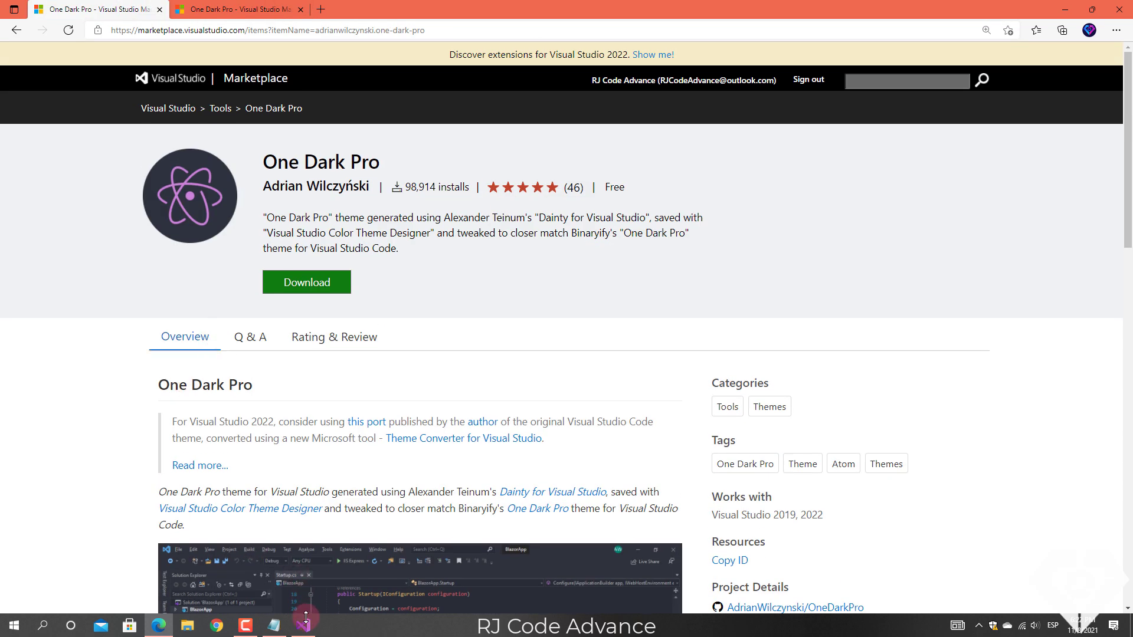
Switch to Visual Studio and examine how the code in DCandidateController.cs looks in the One Dark Pro theme.
left_click(306, 616)
left_click(463, 218)
scroll(539, 316, "down", 7)
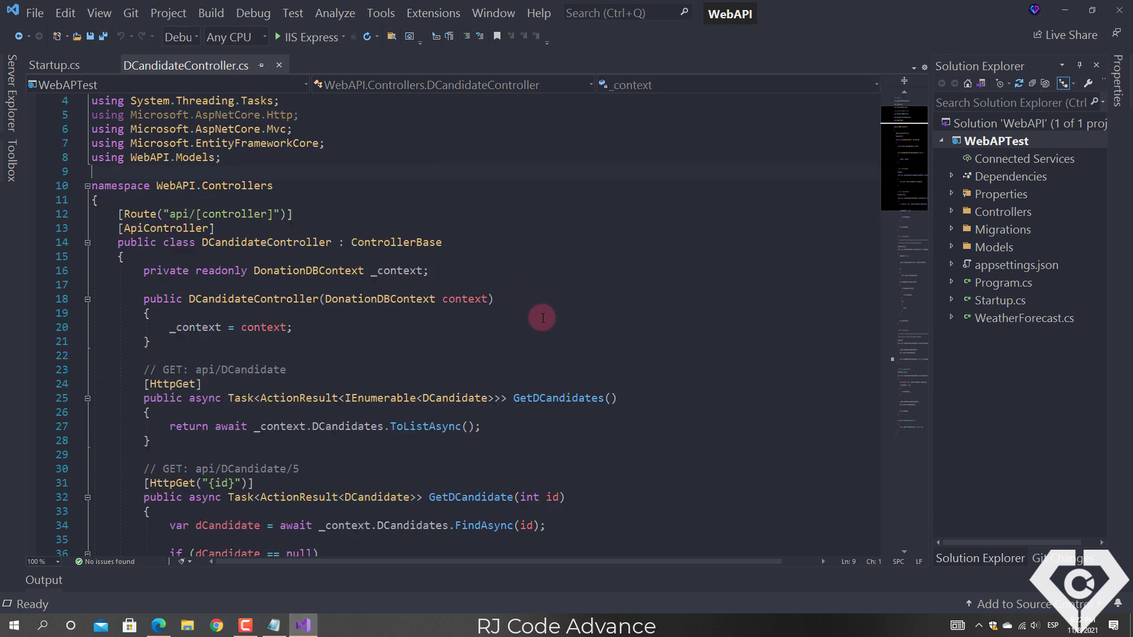
scroll(652, 334, "down", 7)
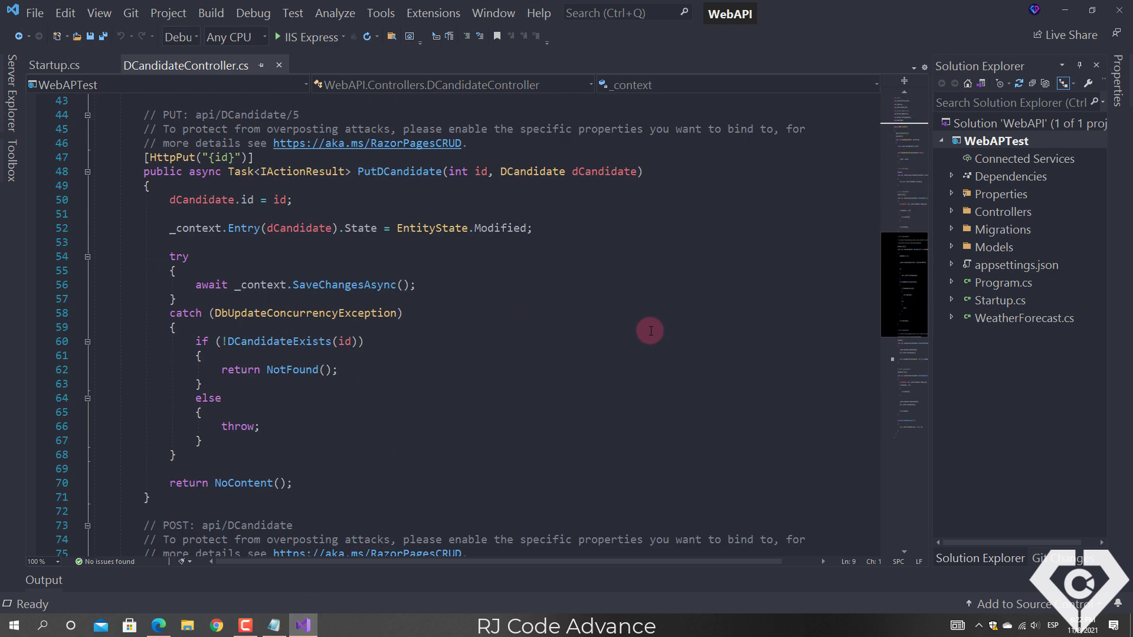
left_click(496, 367)
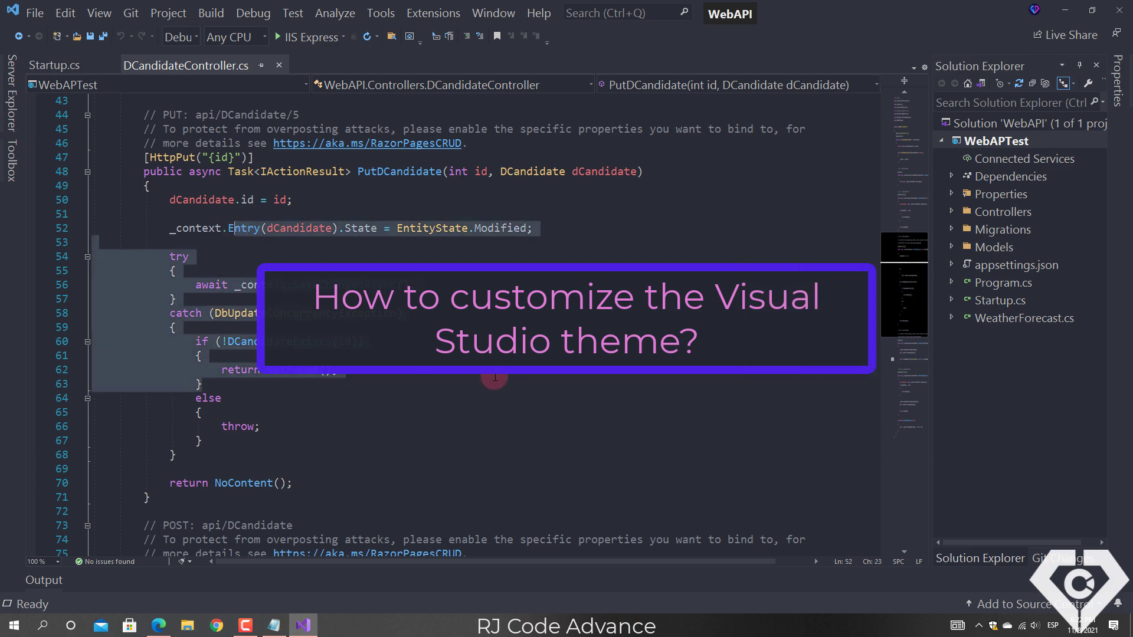
scroll(498, 384, "down", 4)
scroll(499, 384, "down", 10)
scroll(499, 383, "up", 4)
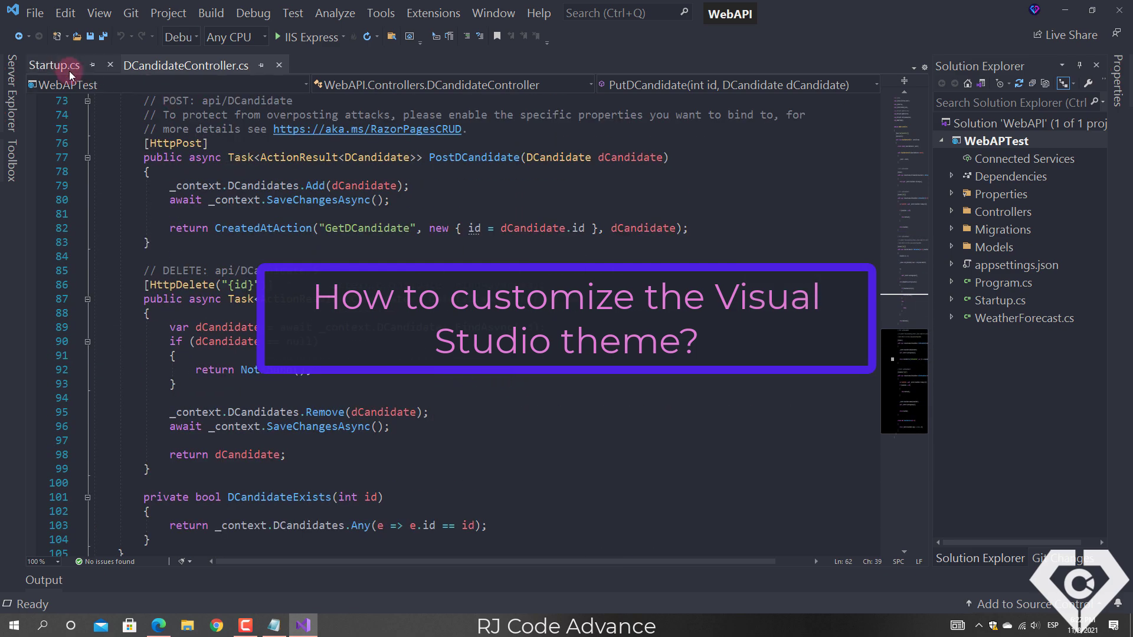
Check how Startup.cs looks in the One Dark Pro theme and review DCandidateController.cs back up to its first line.
left_click(54, 65)
scroll(491, 374, "down", 9)
scroll(491, 374, "up", 7)
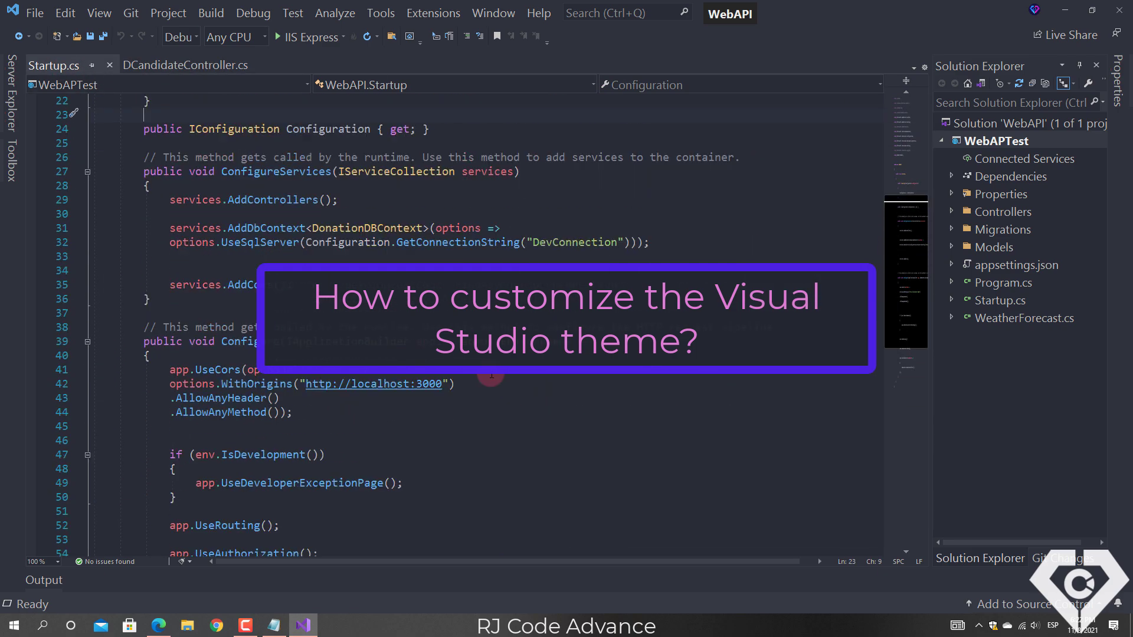
scroll(492, 373, "up", 2)
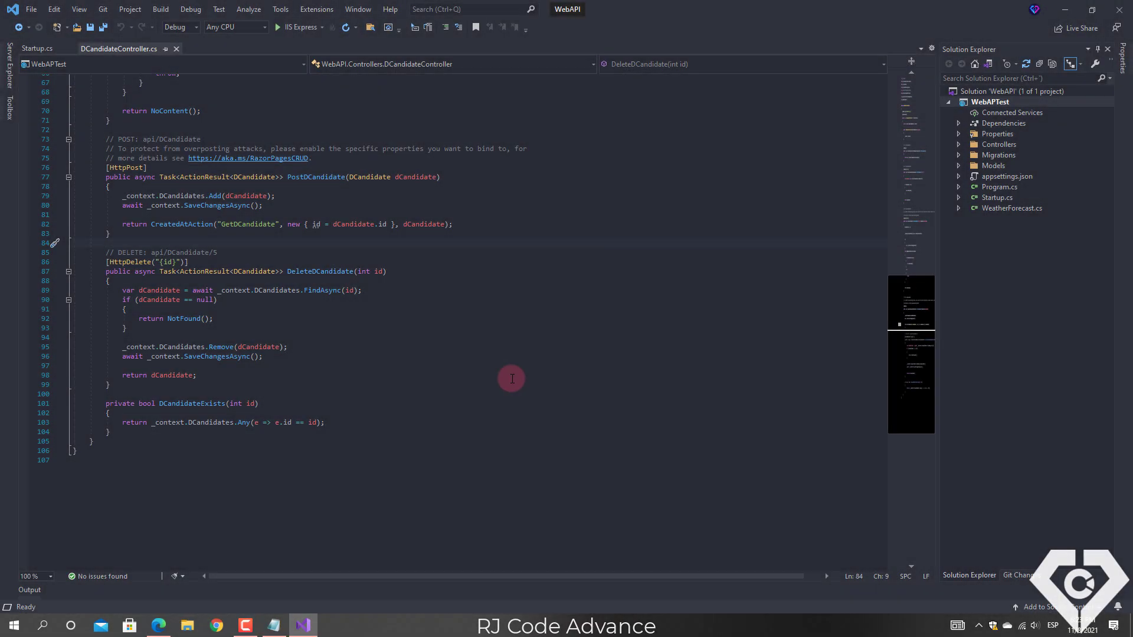
scroll(495, 352, "up", 9)
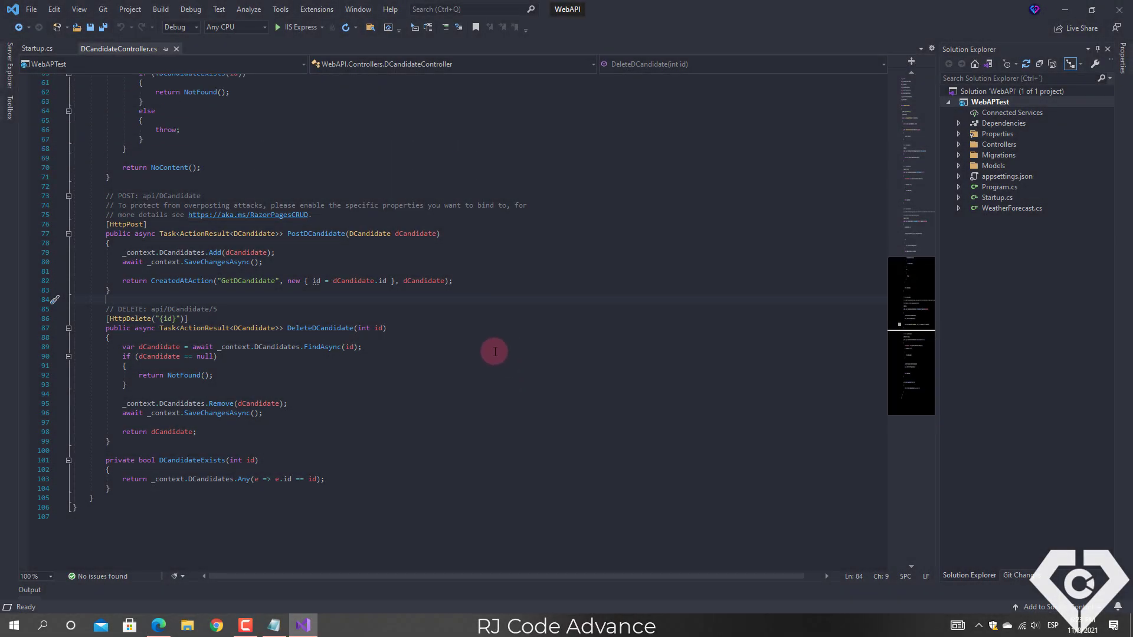
scroll(495, 349, "up", 8)
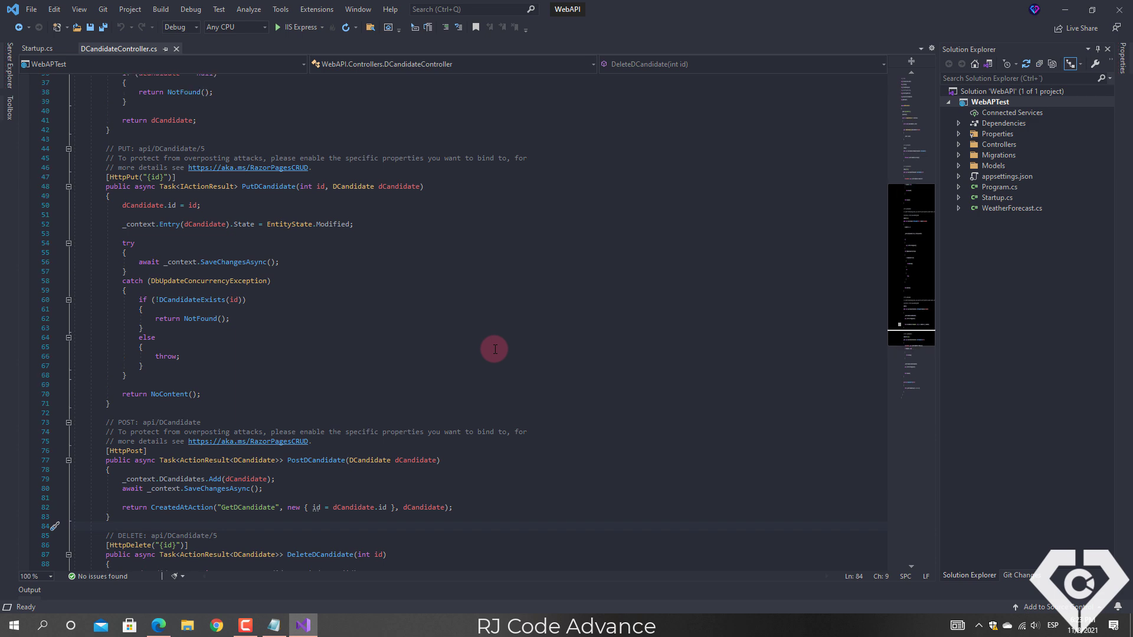
scroll(495, 349, "up", 5)
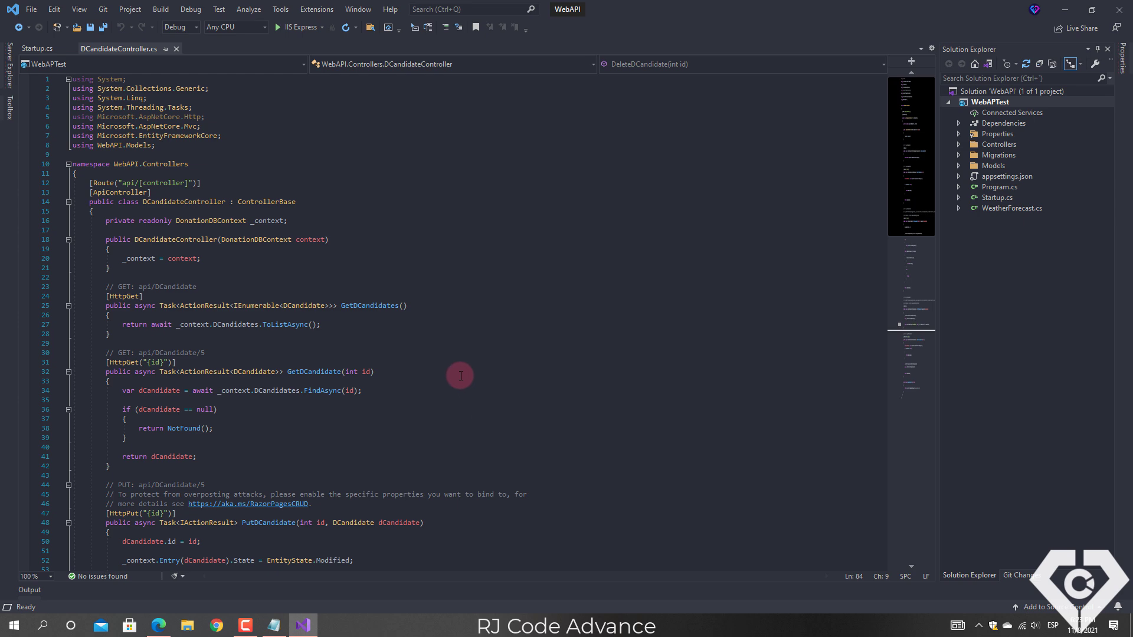
In the Fonts and Colors options, show the Text Editor settings and set the font size to 15.
left_click(285, 9)
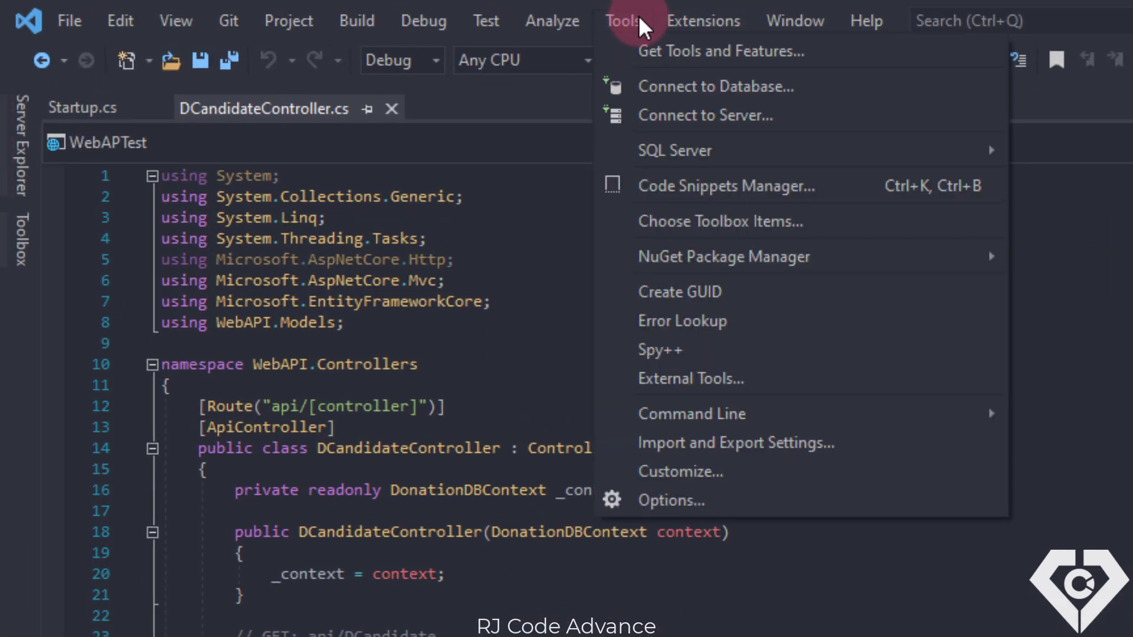
left_click(796, 500)
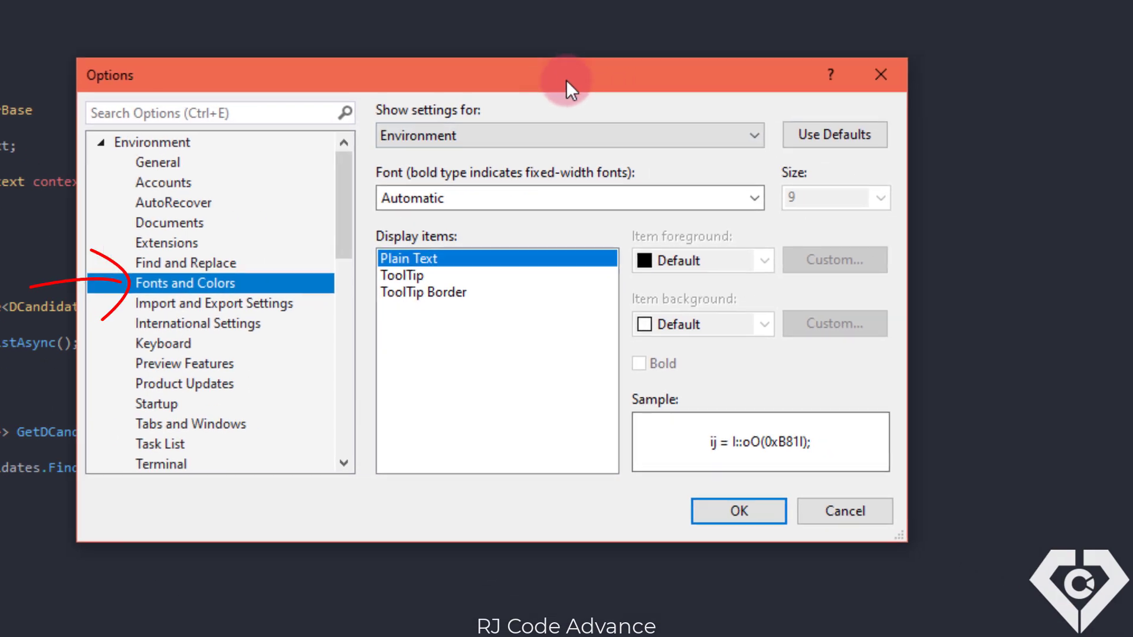
left_click(648, 139)
scroll(548, 184, "up", 8)
left_click(499, 154)
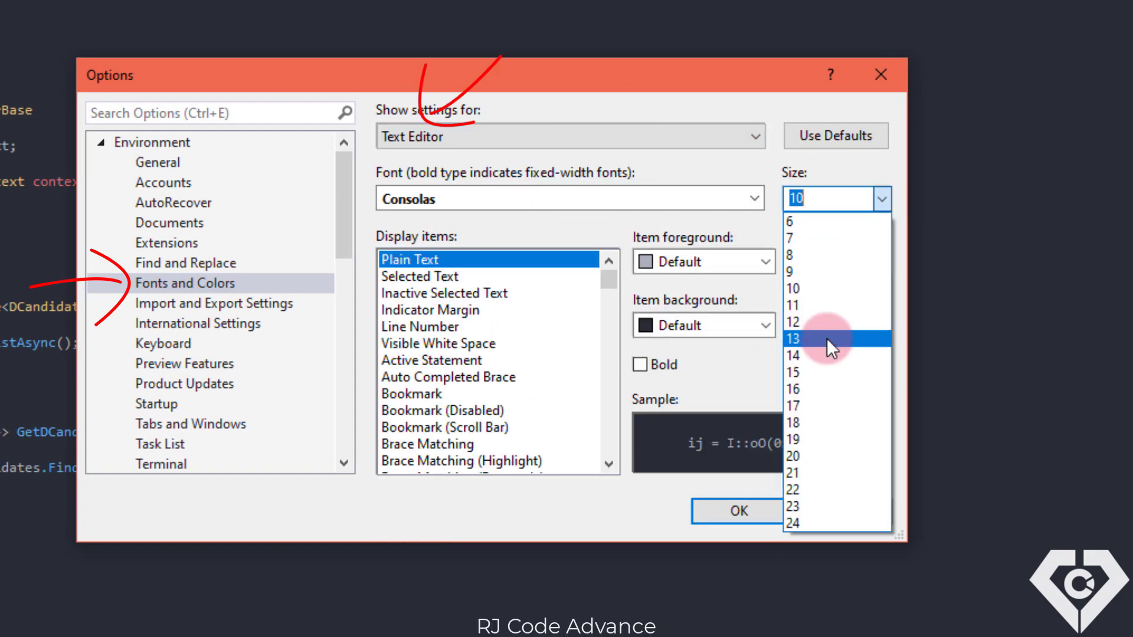
left_click(820, 373)
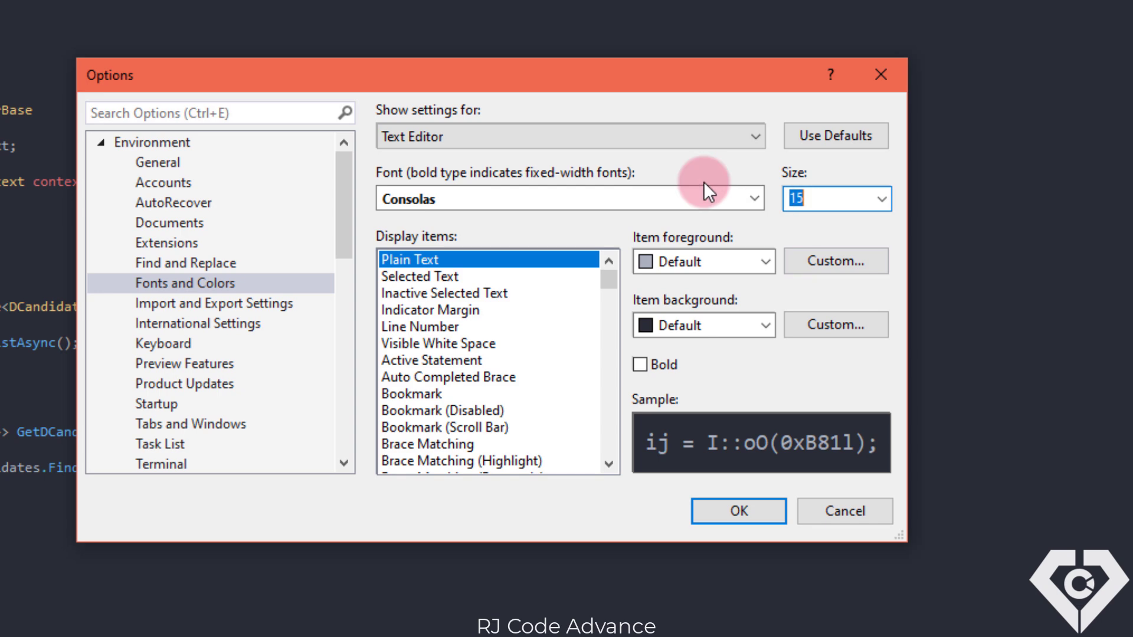
Set the Environment font to Leelawadee UI at size 15, apply the options, and check the result around DCandidateController.cs.
left_click(752, 137)
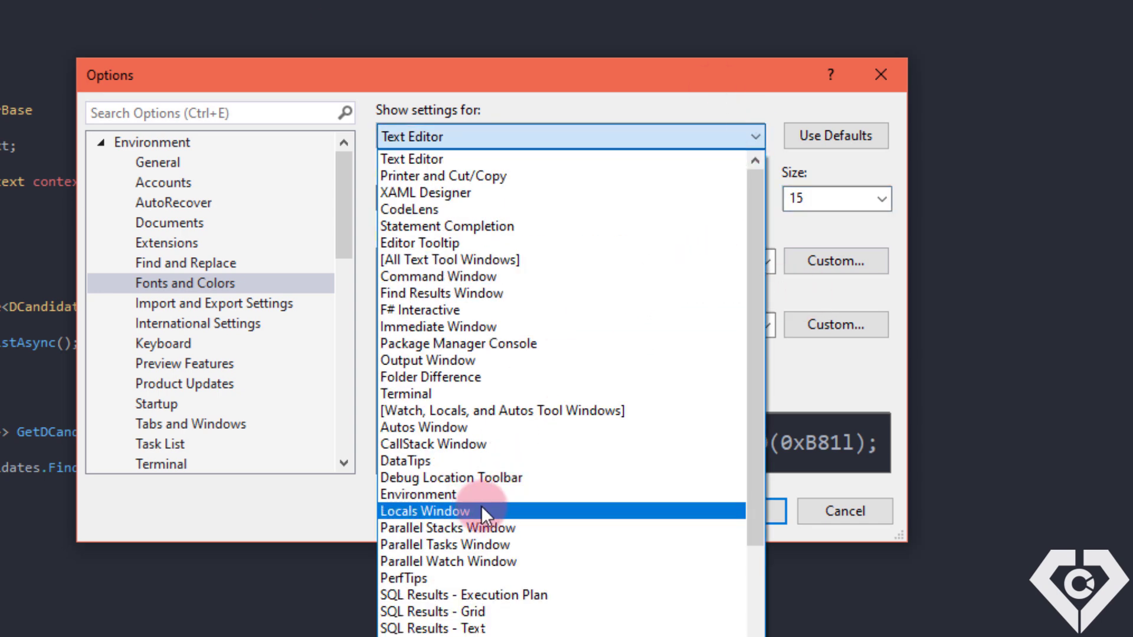
left_click(465, 495)
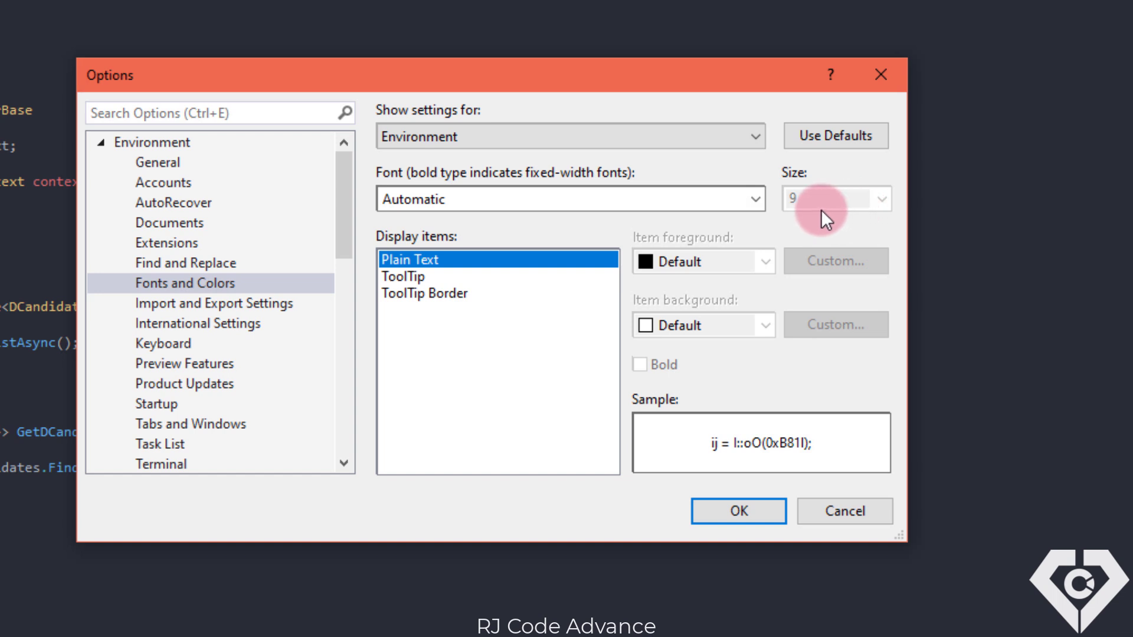
left_click(755, 200)
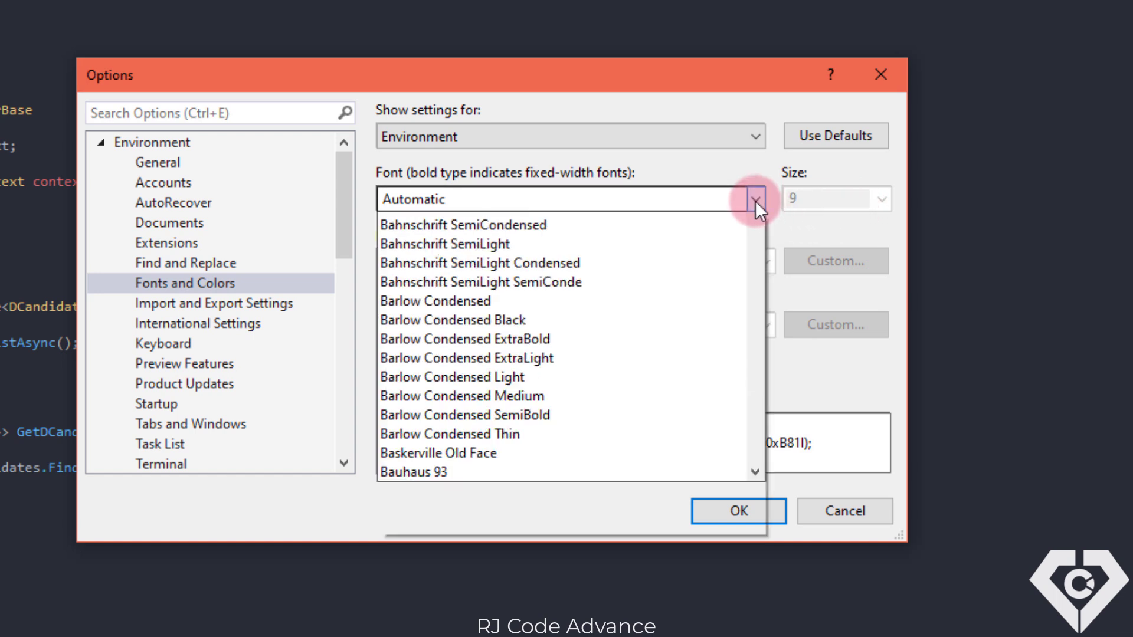
left_click_drag(754, 240, 476, 469)
left_click(476, 468)
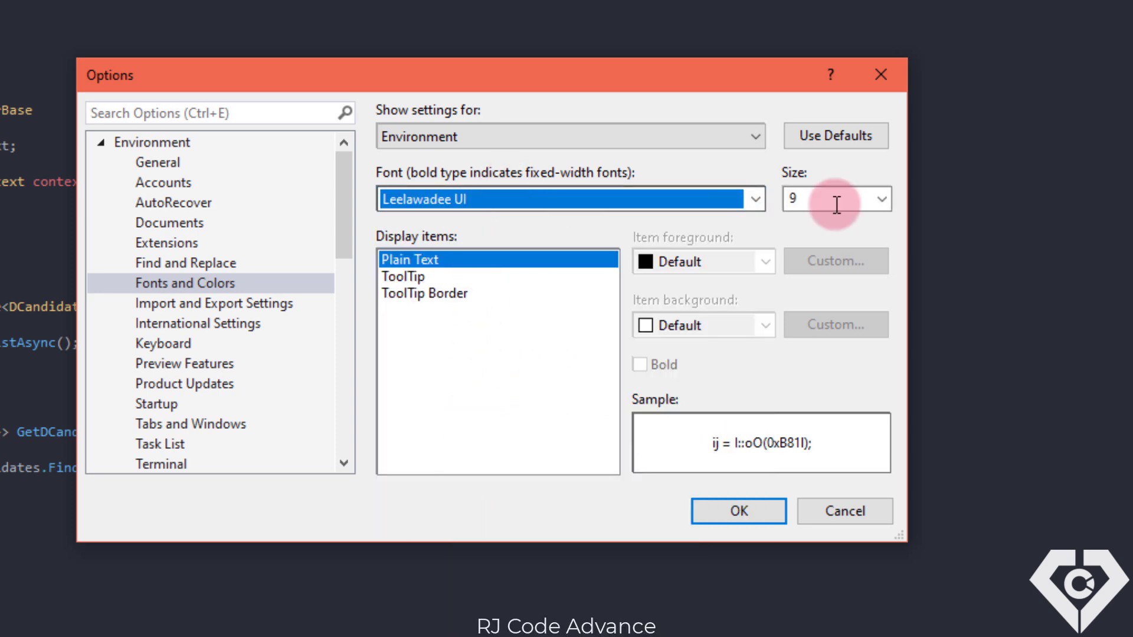
left_click(883, 199)
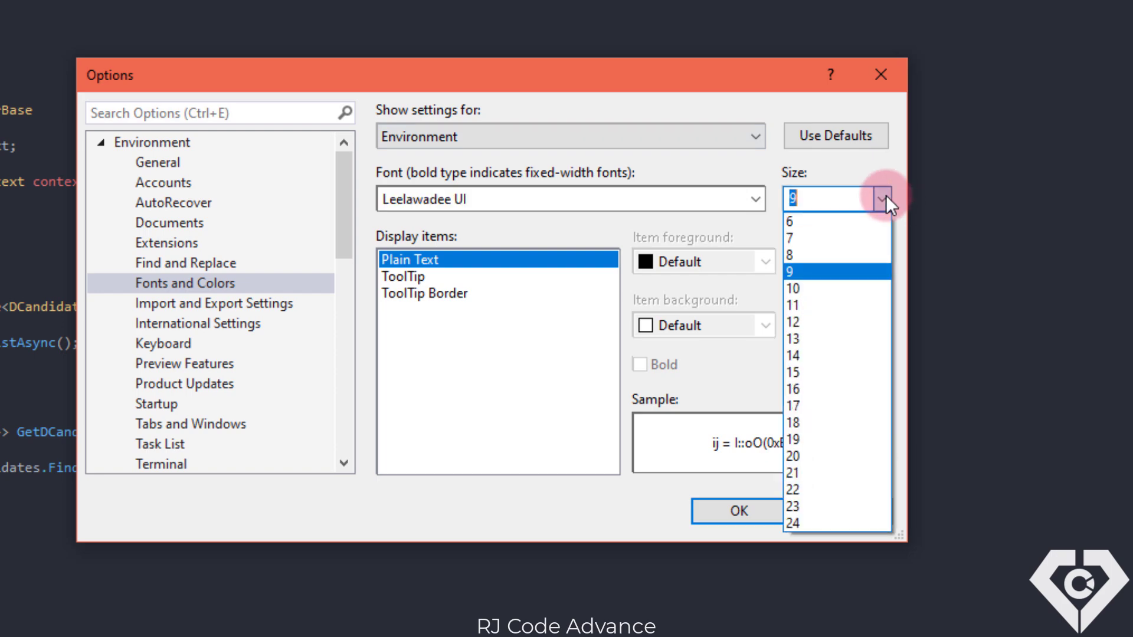
left_click(810, 372)
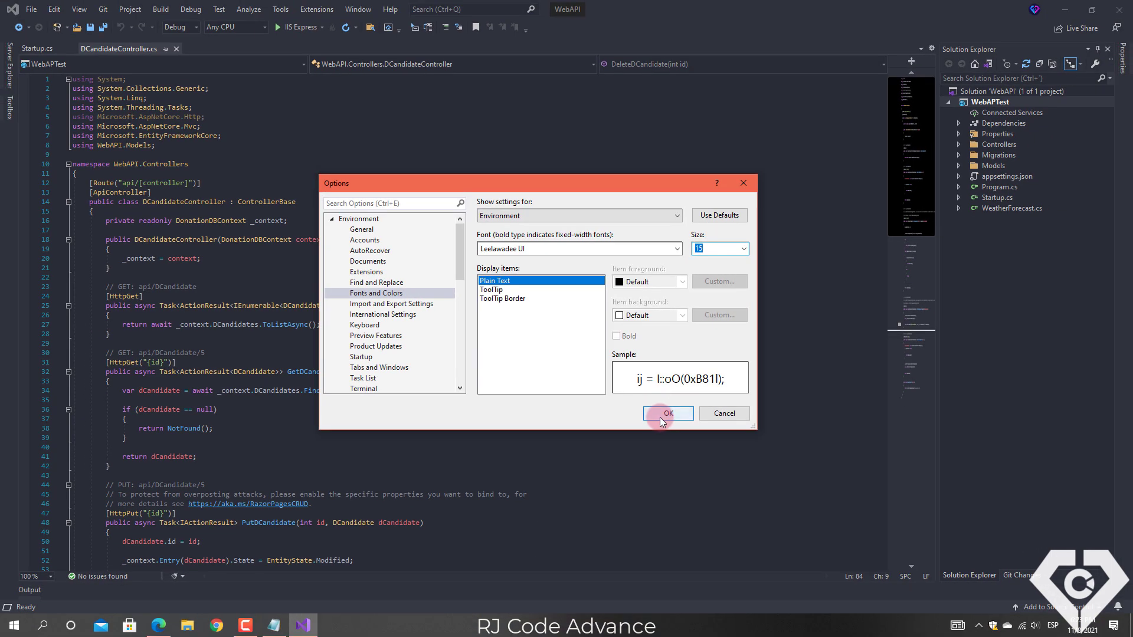
left_click(660, 415)
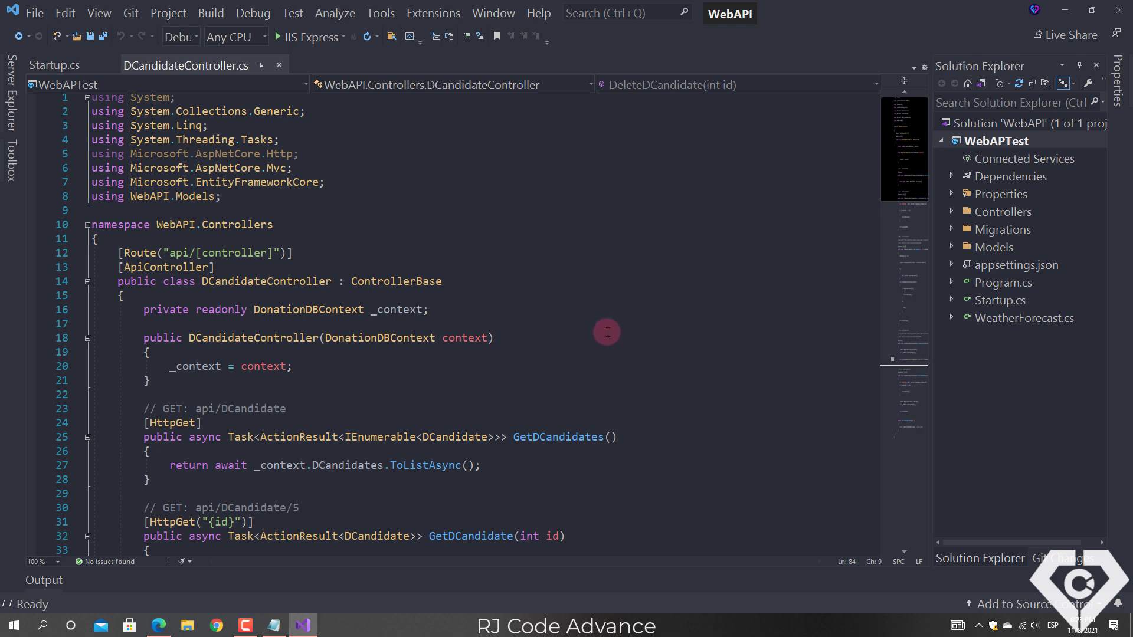
left_click(609, 333)
scroll(614, 365, "down", 2)
scroll(620, 365, "up", 1)
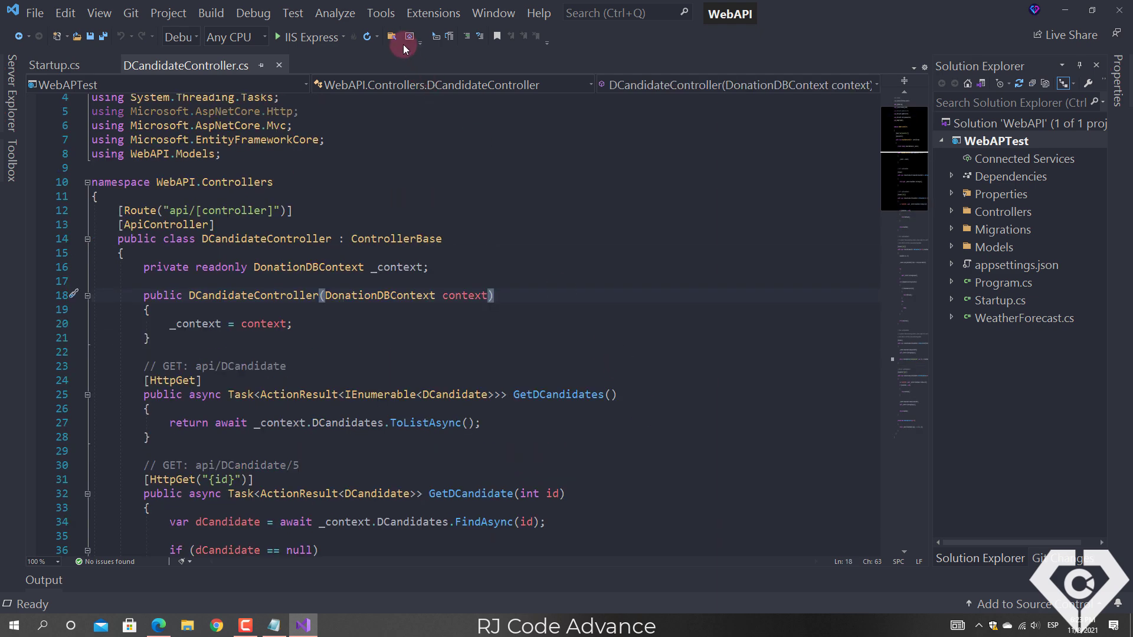
Reopen the Fonts and Colors options and show the settings for the Text Editor.
left_click(380, 13)
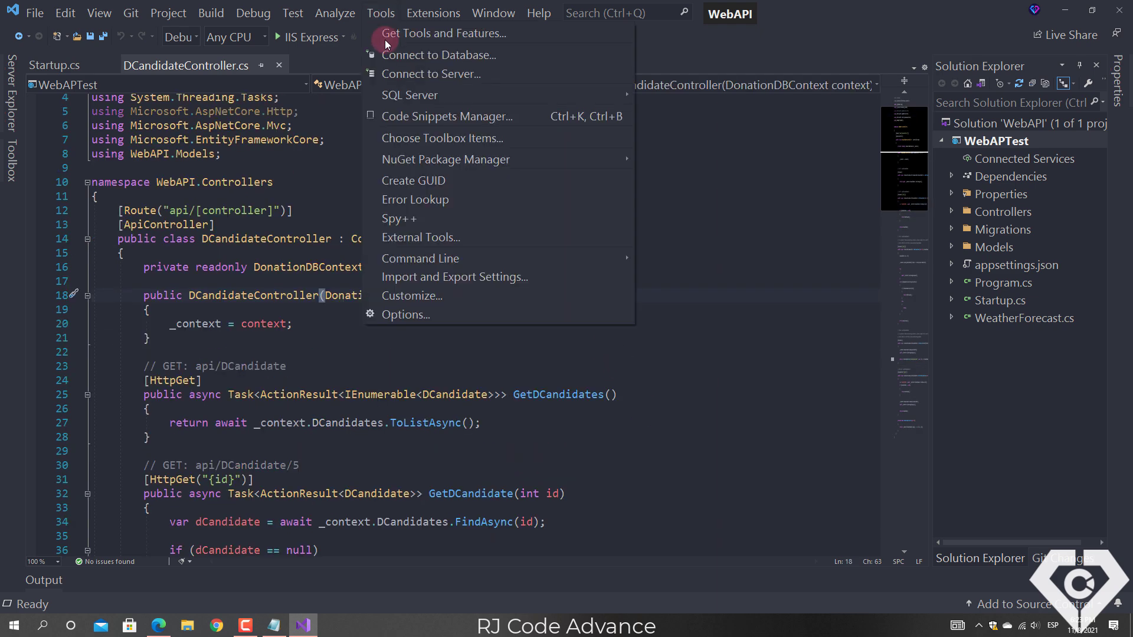
left_click(462, 315)
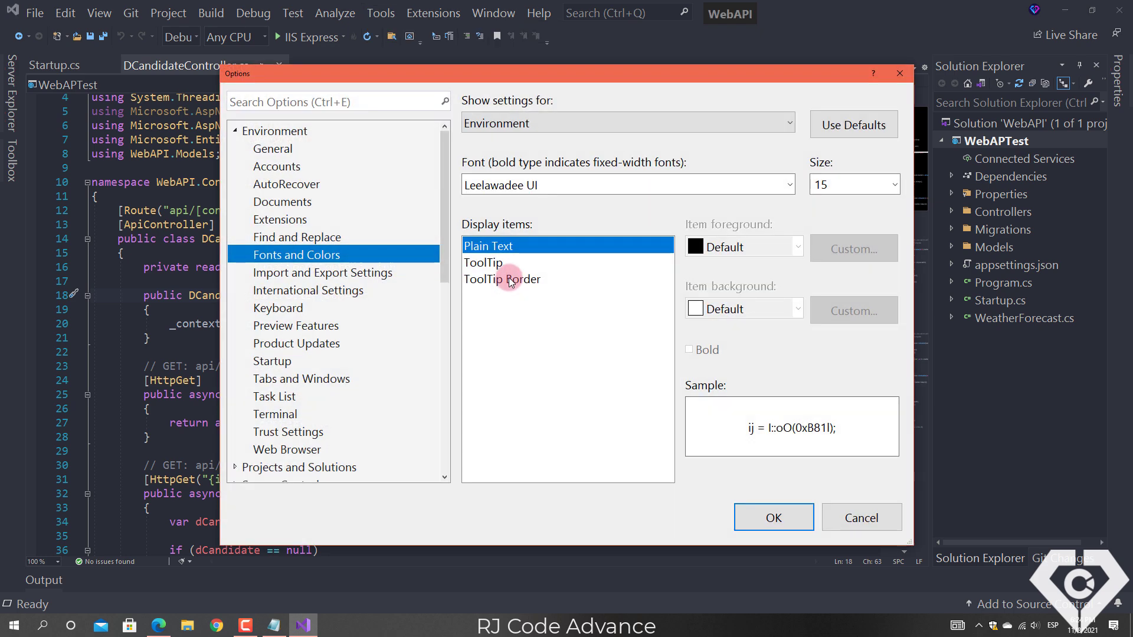
left_click(577, 123)
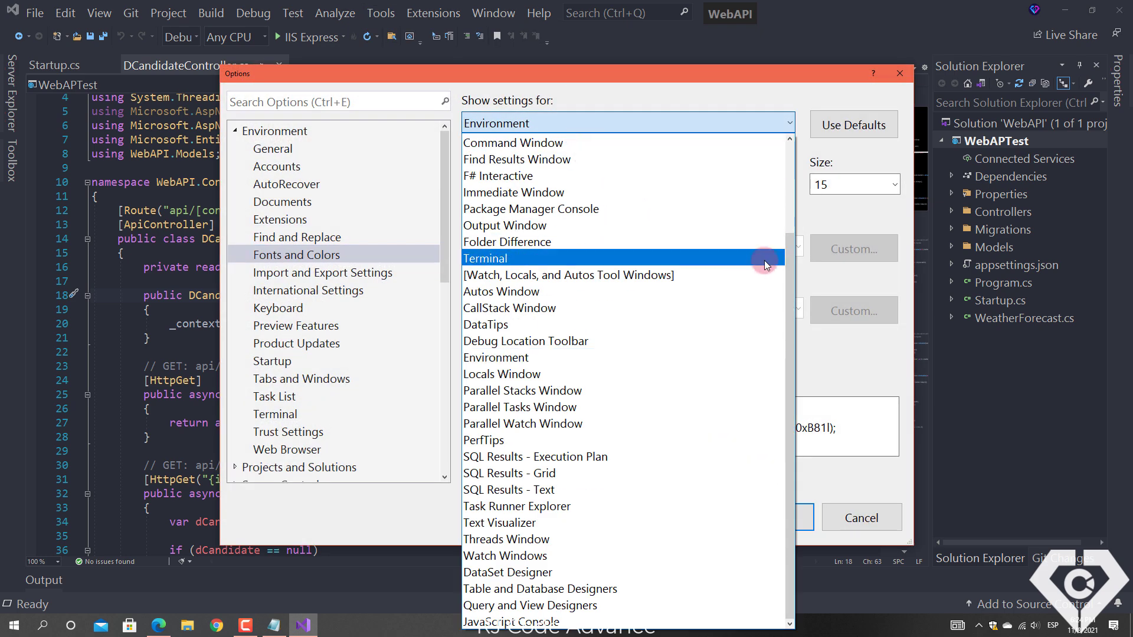
scroll(791, 285, "up", 3)
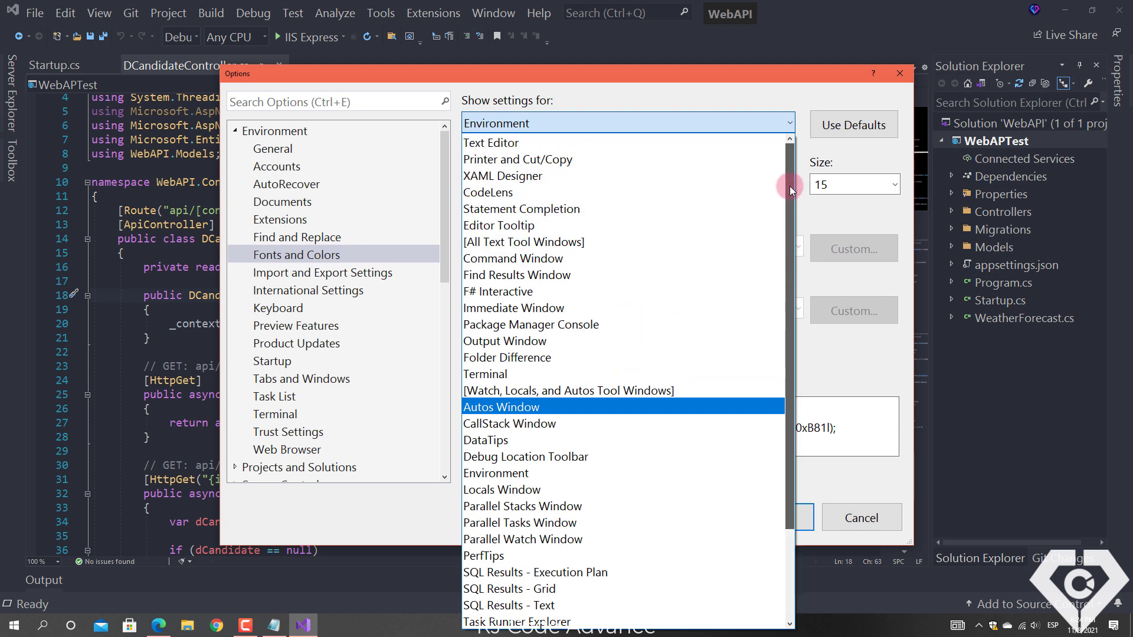
left_click(549, 149)
left_click_drag(561, 74, 608, 97)
Set the User Types - Interfaces foreground to the custom color RGB 128, 128, 255, apply it, and check IEnumerable in the code.
left_click_drag(708, 264, 666, 435)
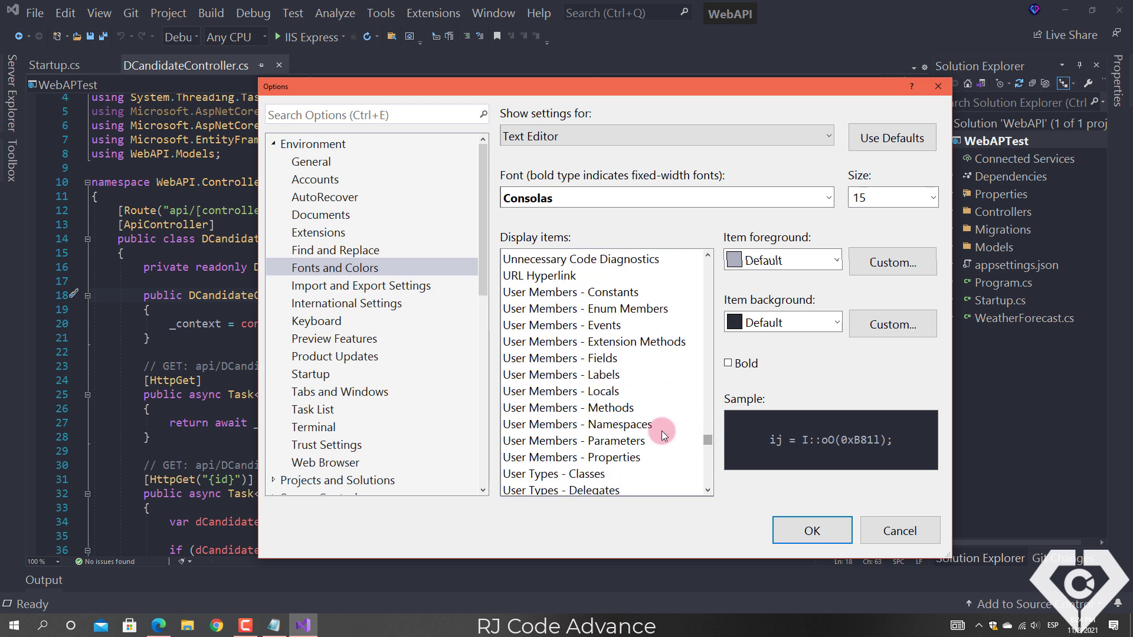
scroll(667, 436, "down", 3)
left_click(630, 376)
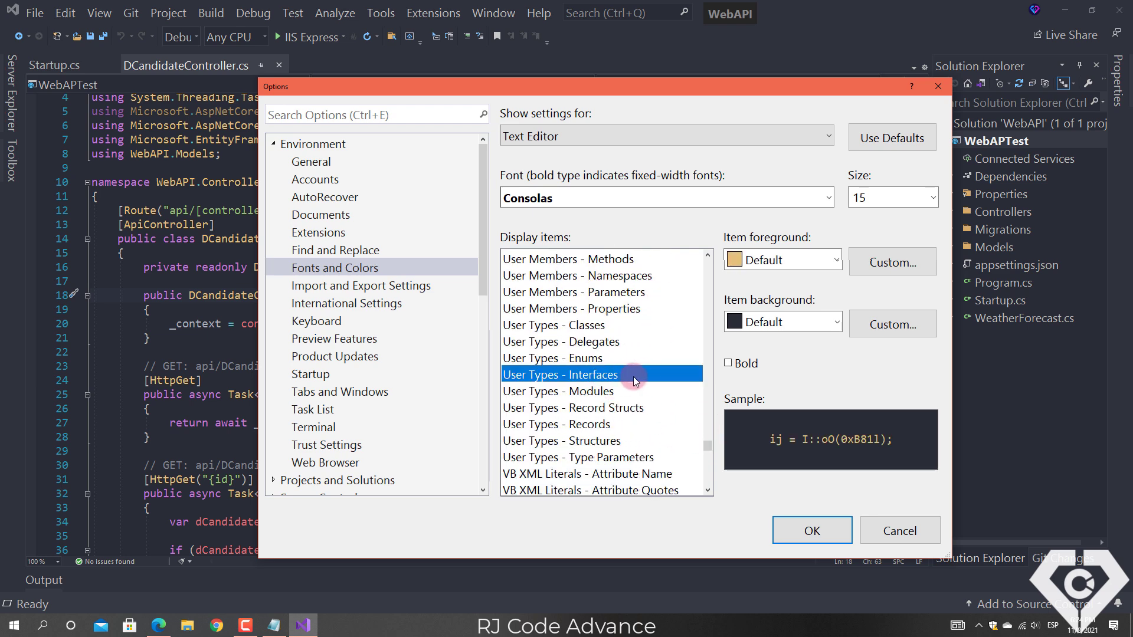
left_click(836, 259)
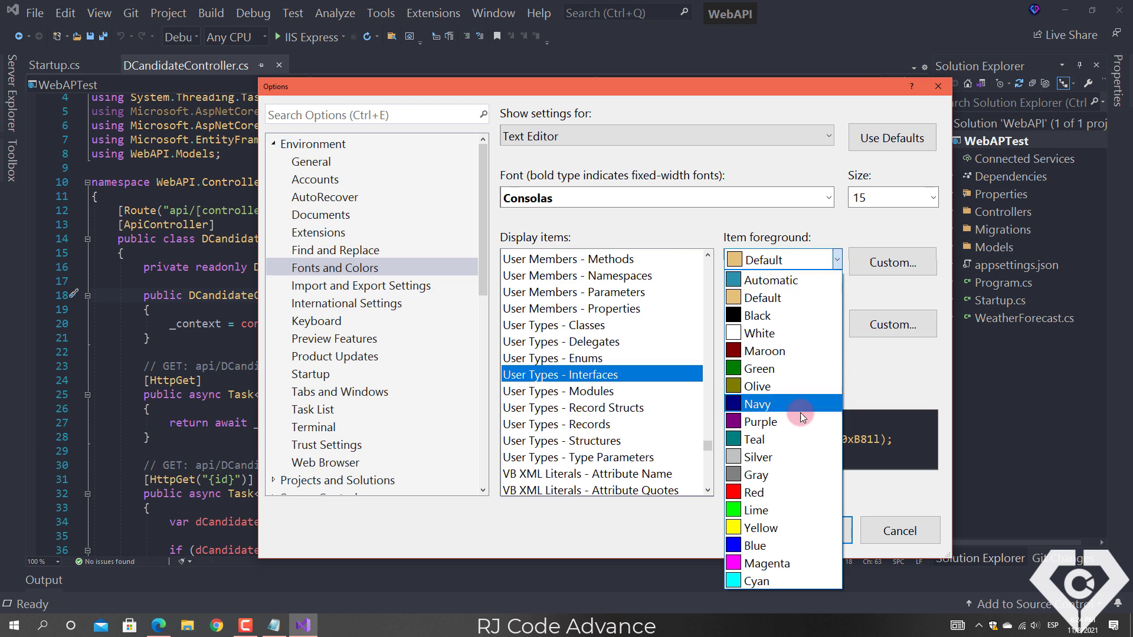
left_click(891, 262)
left_click(891, 261)
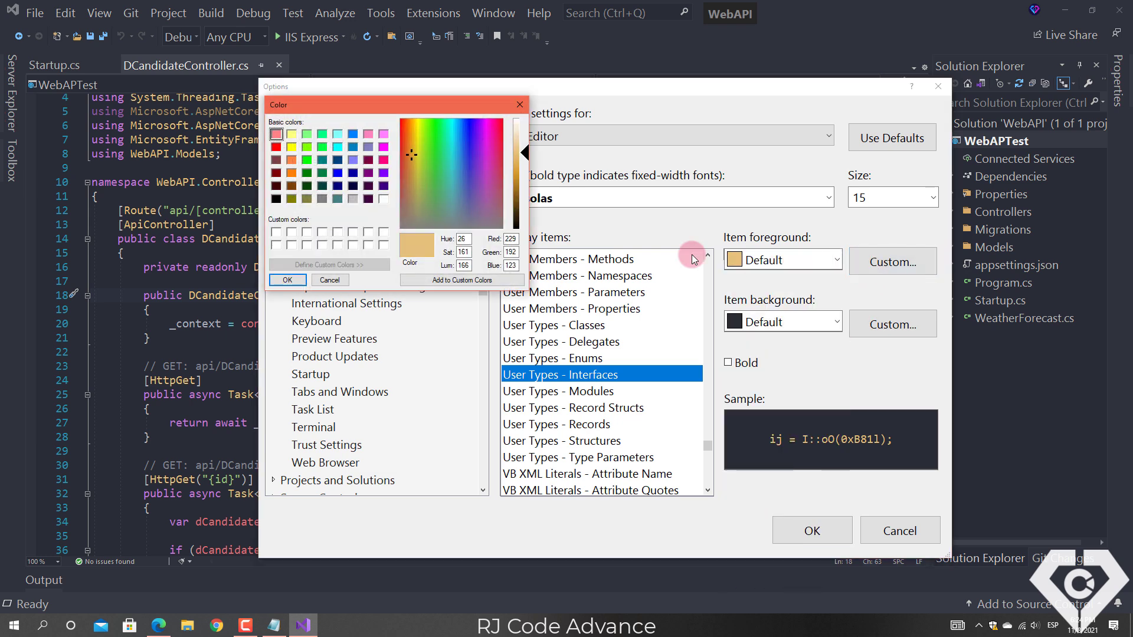
left_click_drag(447, 112, 659, 197)
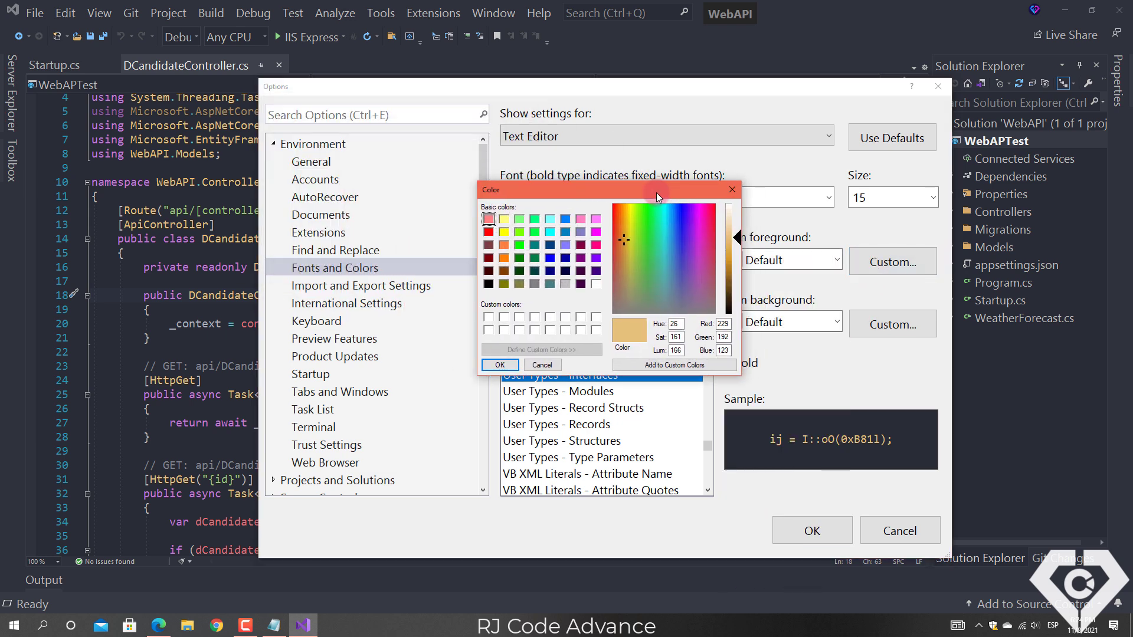
left_click(565, 251)
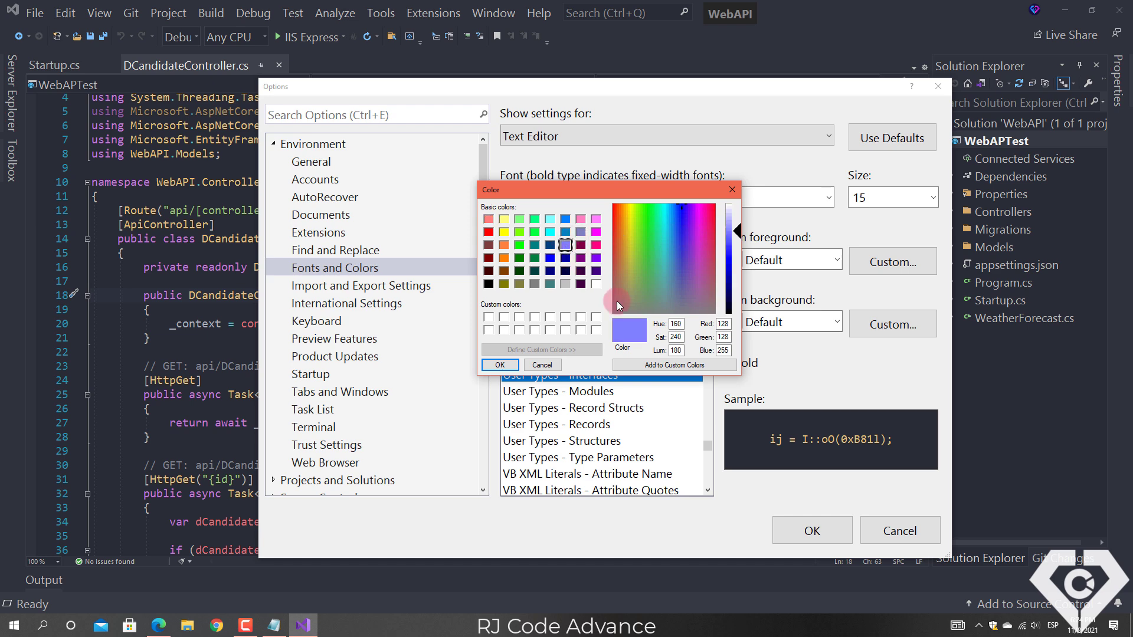
left_click(500, 365)
left_click(812, 532)
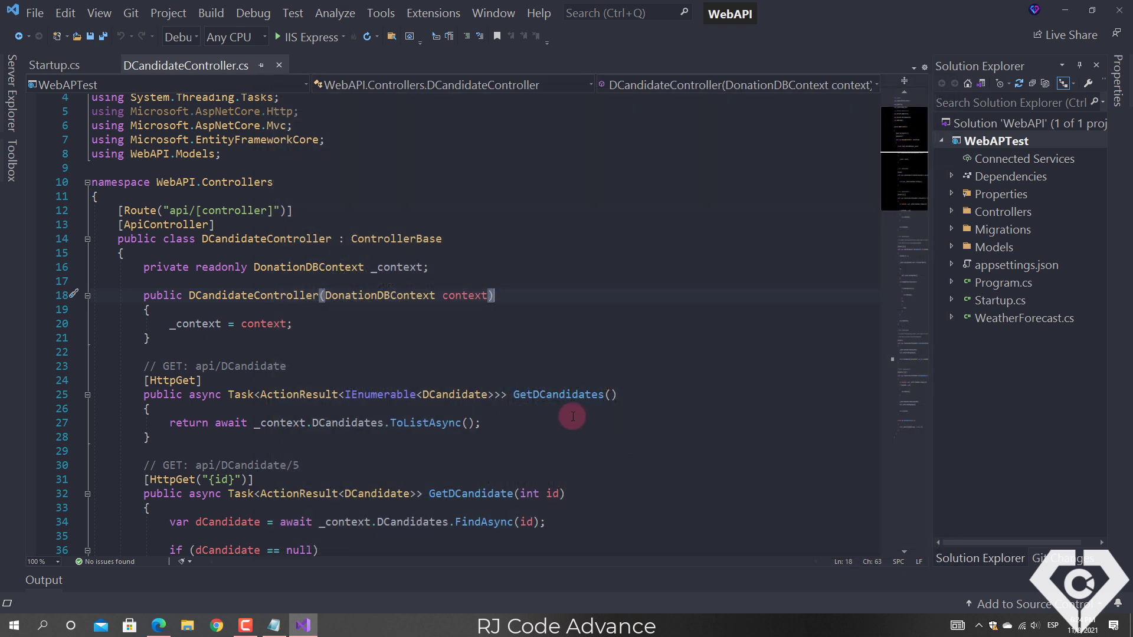
left_click(410, 395)
left_click_drag(415, 395, 352, 395)
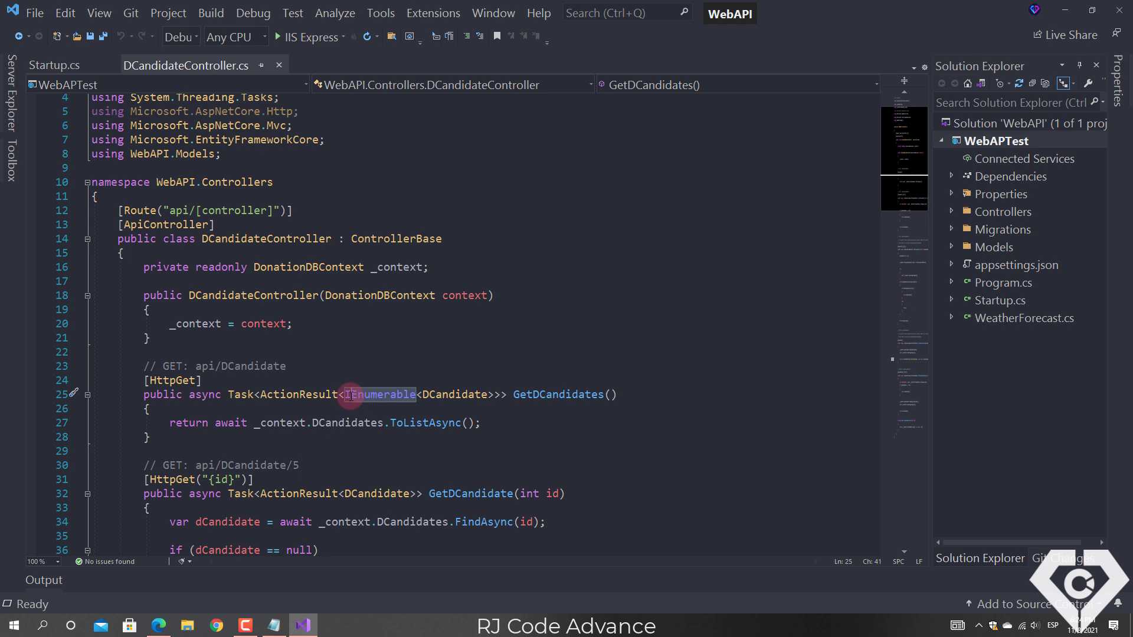
Reopen the Fonts and Colors options and set the User Types - Interfaces foreground to pink, RGB 255, 140, 198.
left_click(381, 13)
left_click(464, 387)
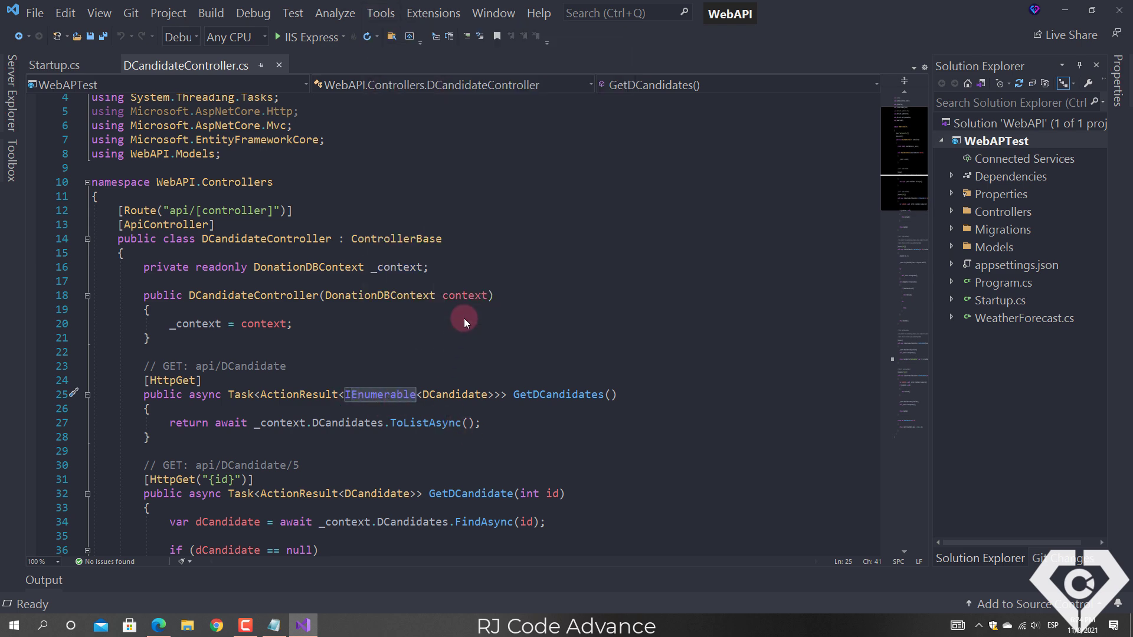
left_click_drag(669, 253, 672, 423)
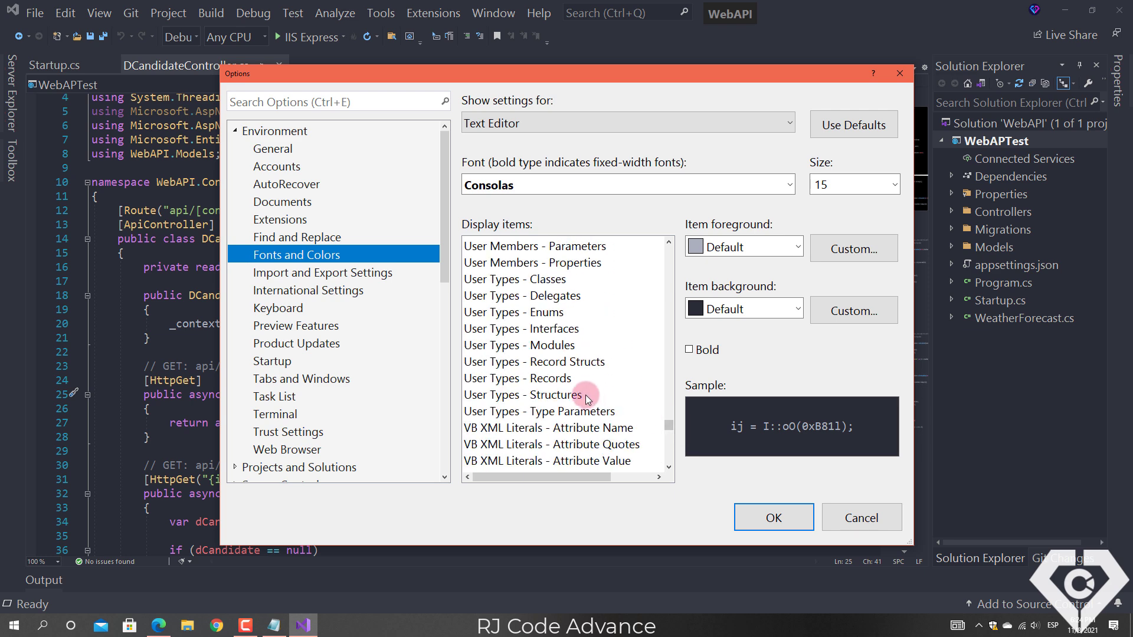
left_click(558, 336)
left_click(853, 248)
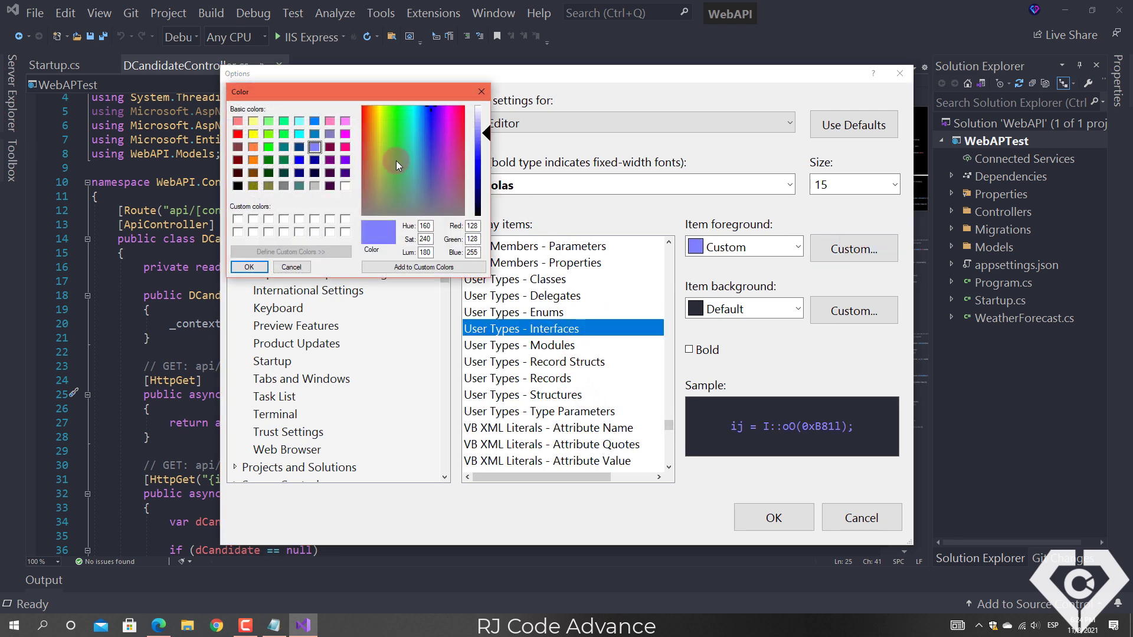
left_click(330, 121)
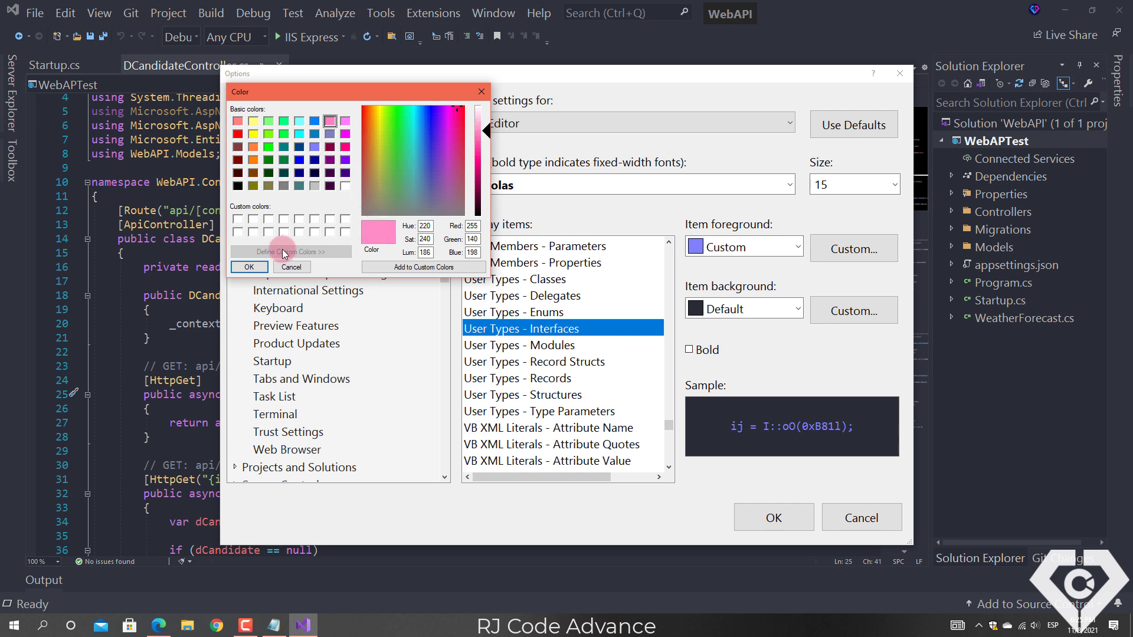
left_click(249, 267)
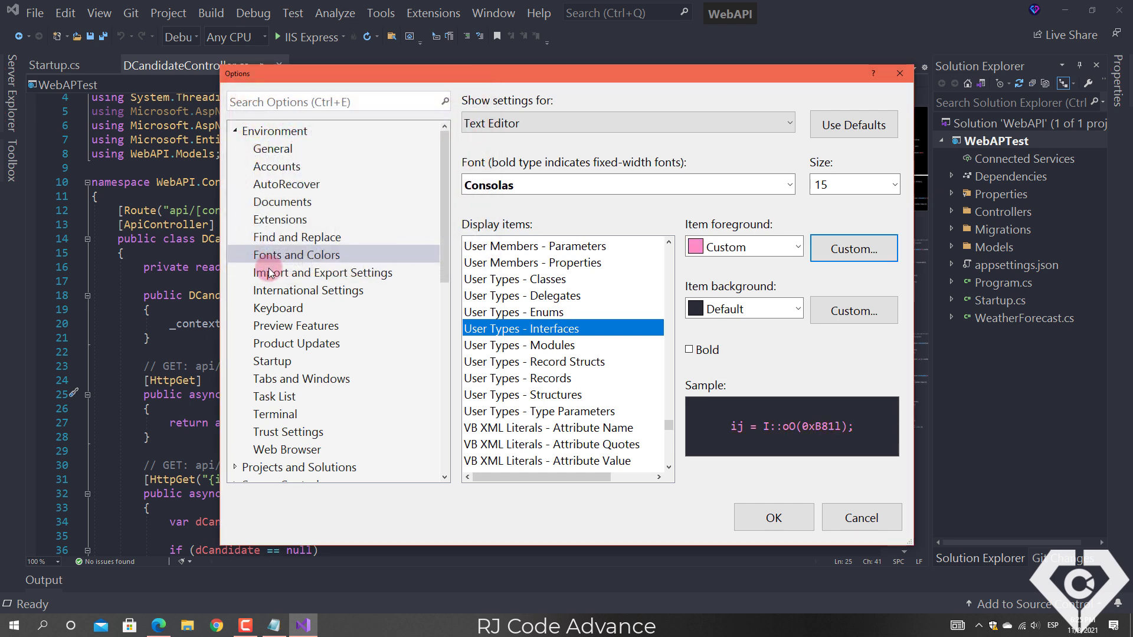
Set the User Members - Parameters foreground to RGB 157, 157, 255, apply the options, and check the interface and parameter colors in the code.
left_click(578, 395)
scroll(577, 362, "up", 1)
left_click(590, 297)
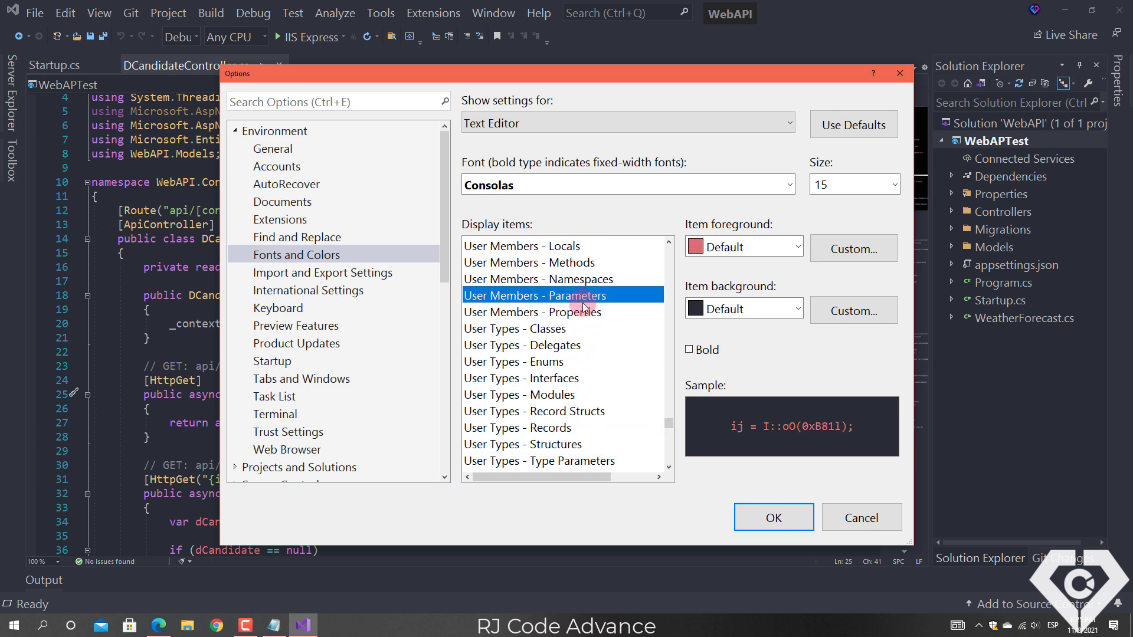
left_click(797, 247)
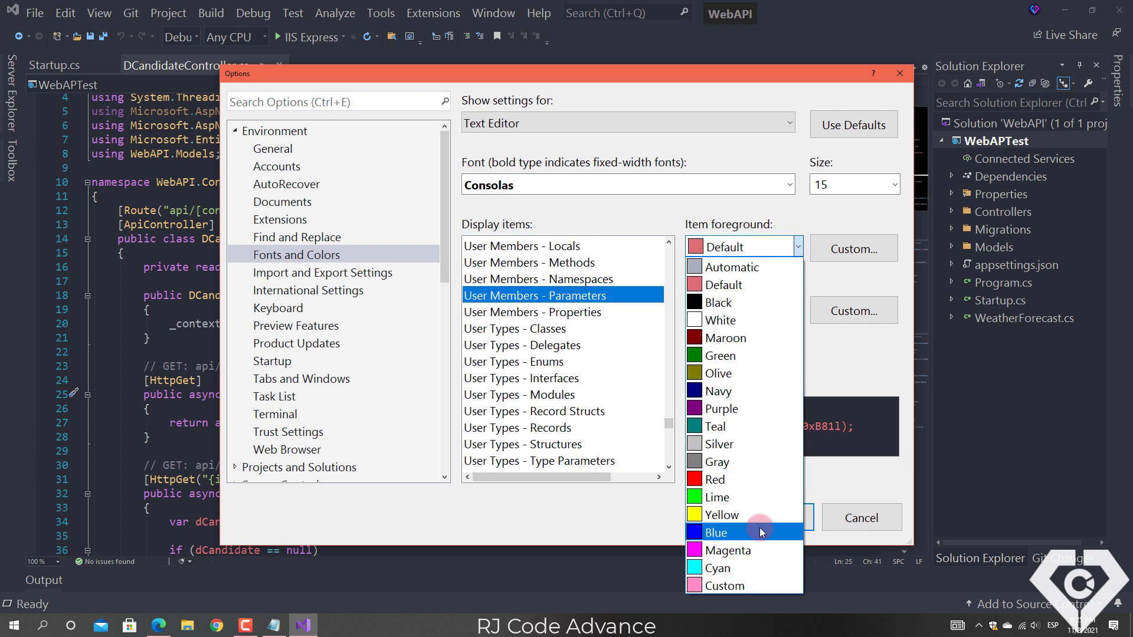
left_click(854, 249)
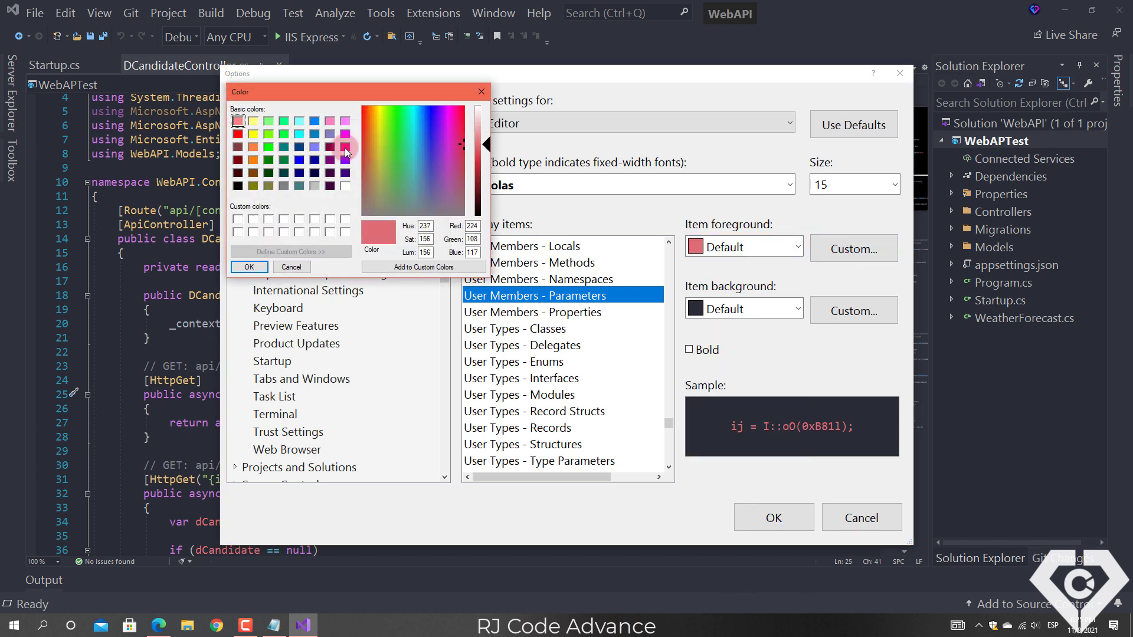
left_click(317, 146)
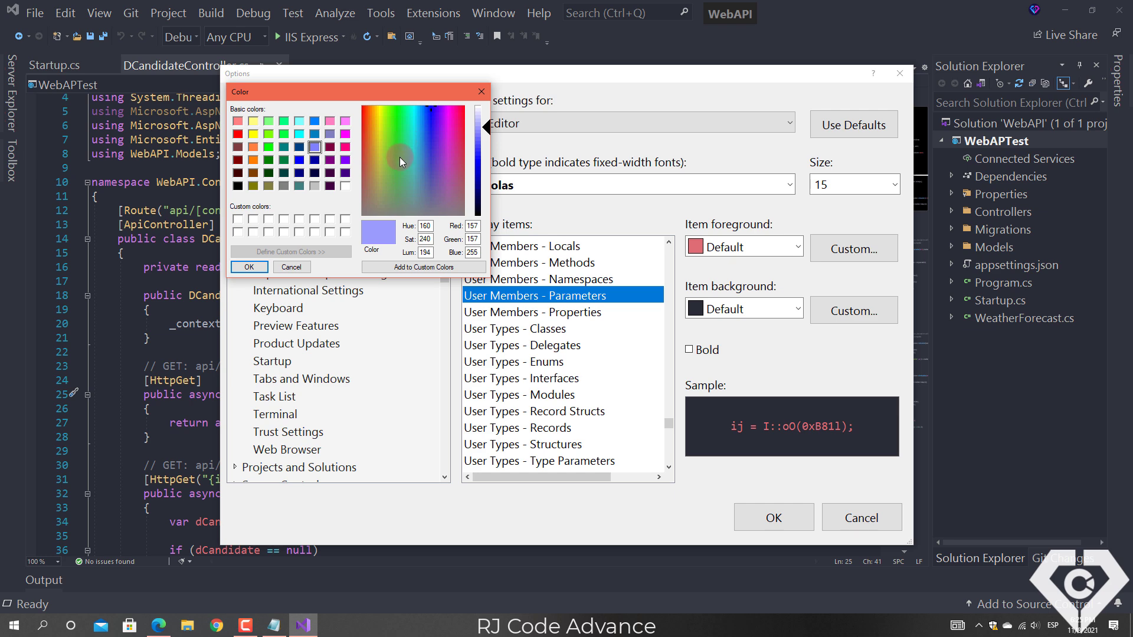
left_click(262, 268)
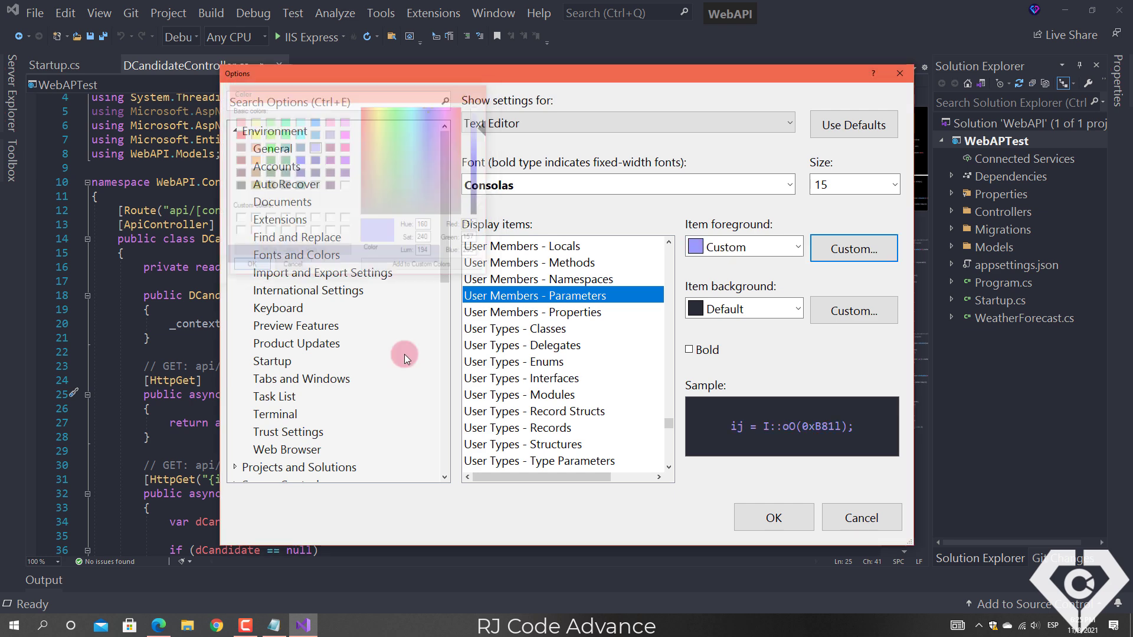
left_click(774, 518)
left_click(490, 351)
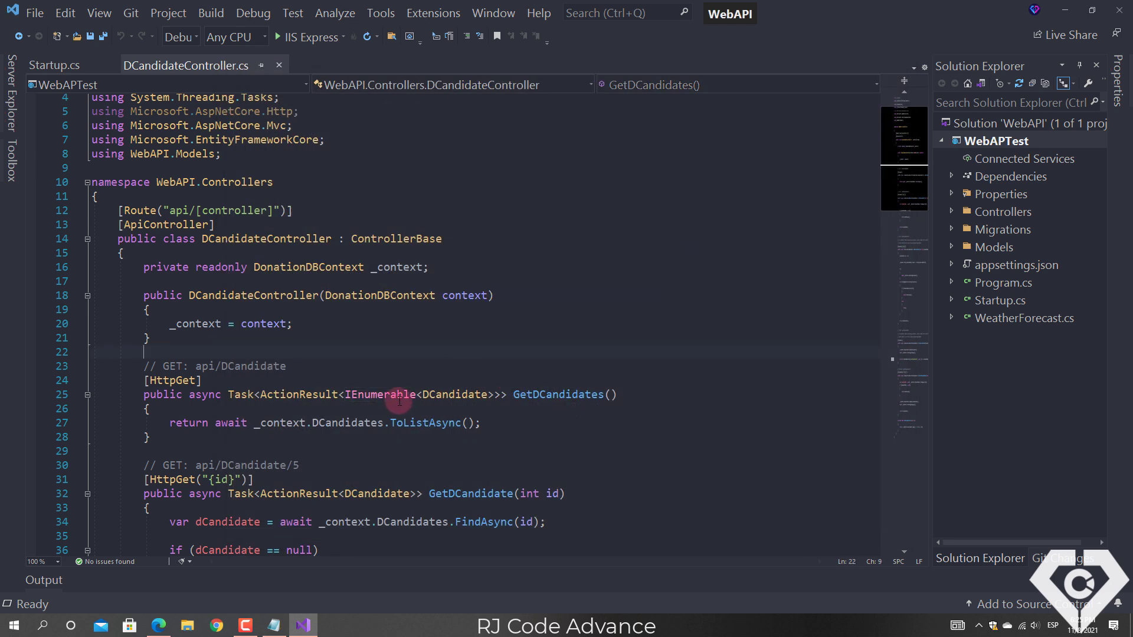
left_click(462, 296)
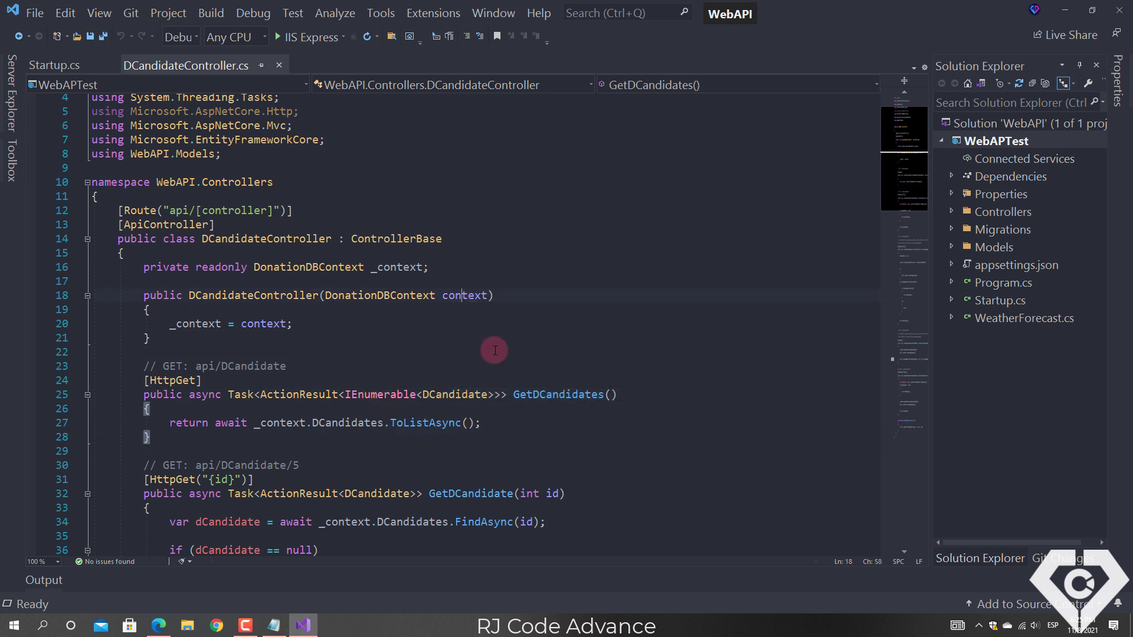
left_click(574, 432)
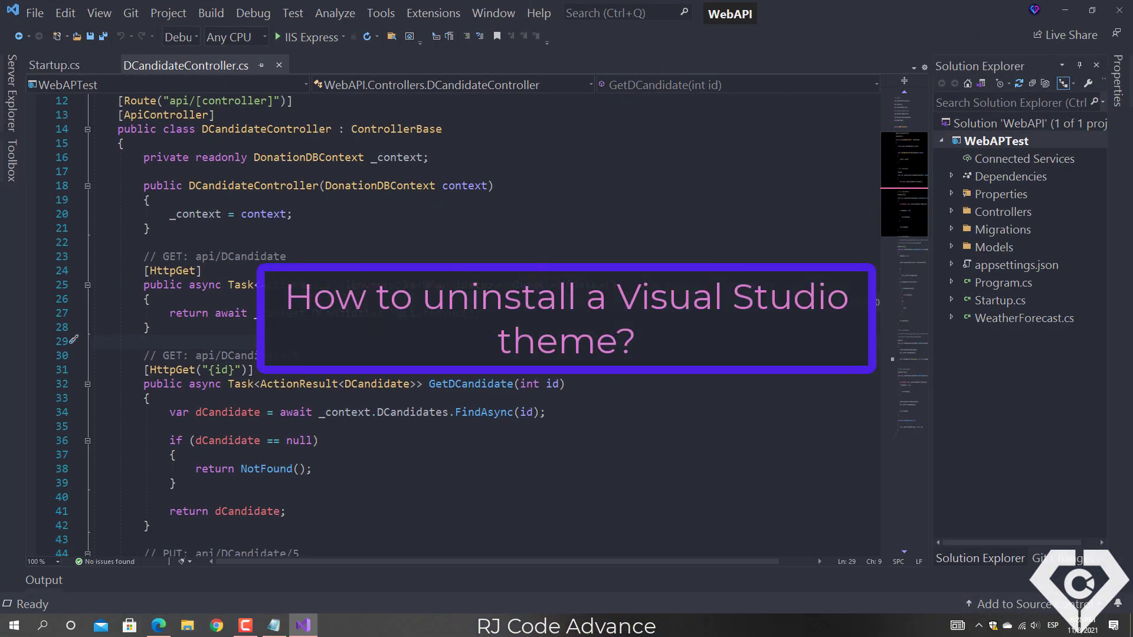
List the installed extensions in the extension manager and review the theme entries from PaleNight VS Theme to Goodnight Theme.
left_click(435, 14)
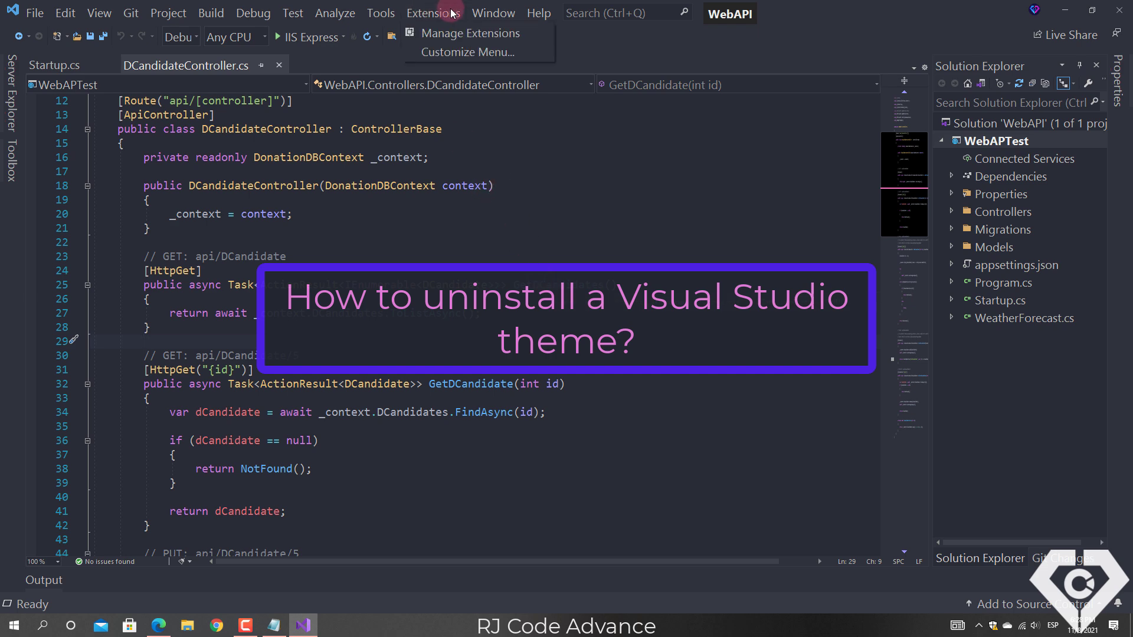
left_click(537, 34)
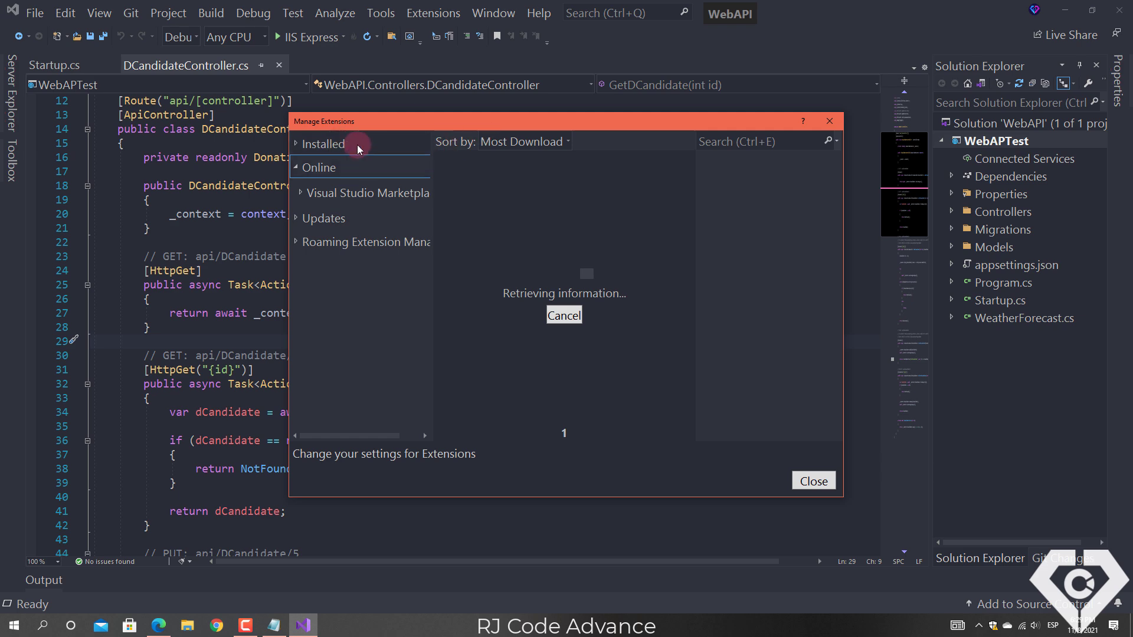
left_click(340, 145)
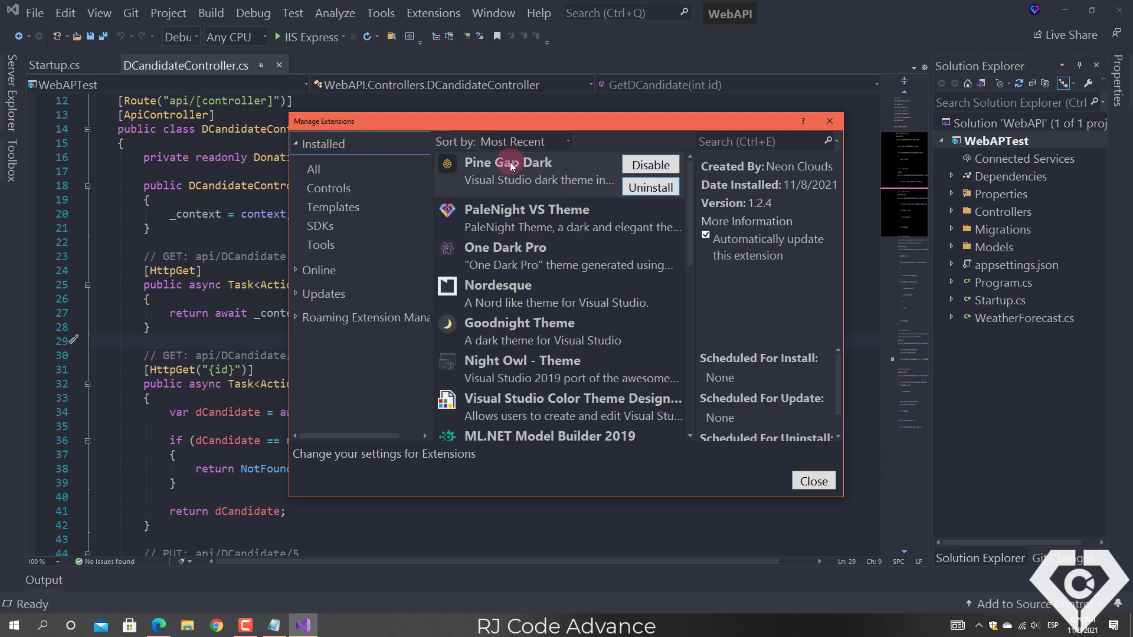
left_click(522, 212)
left_click(520, 258)
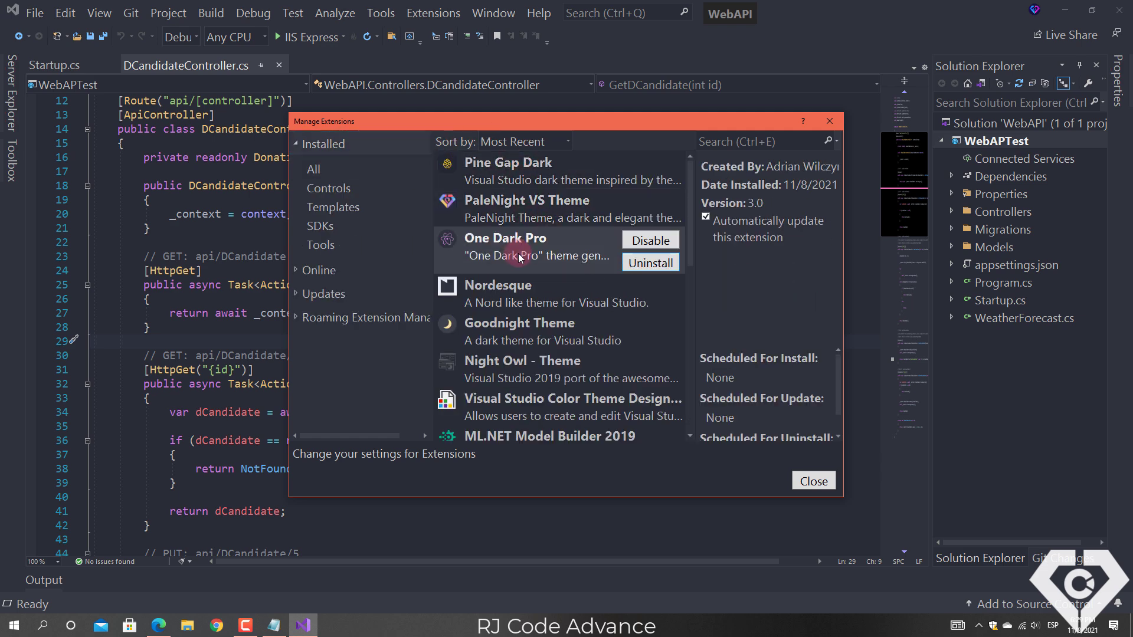
left_click(534, 288)
left_click(533, 321)
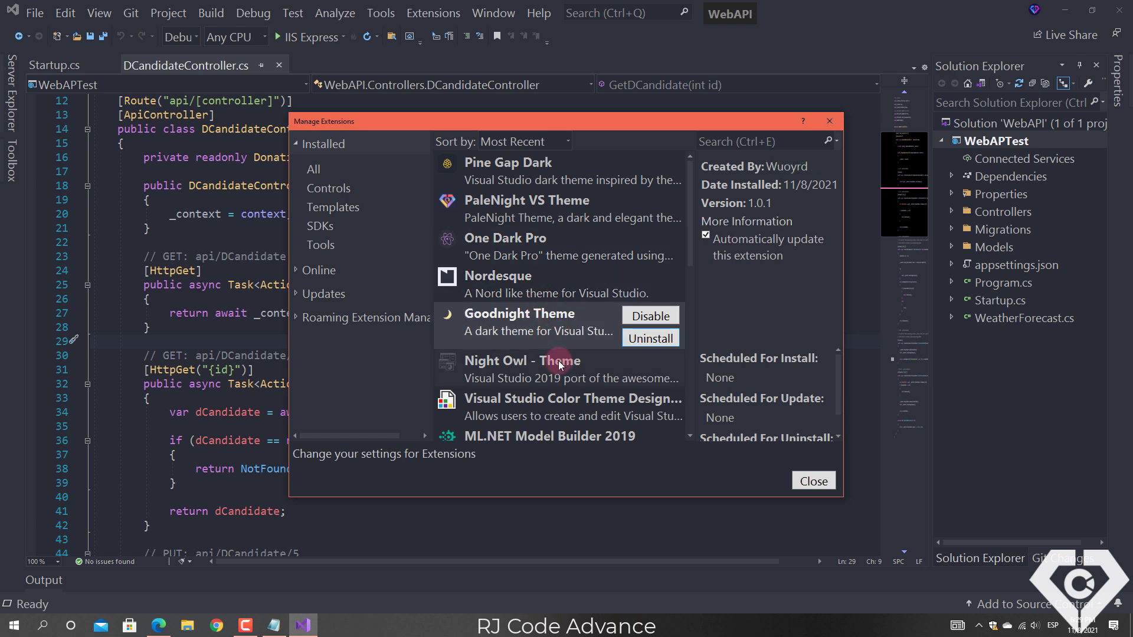
Schedule the Night Owl - Theme extension for uninstallation and close the extension manager.
left_click(529, 370)
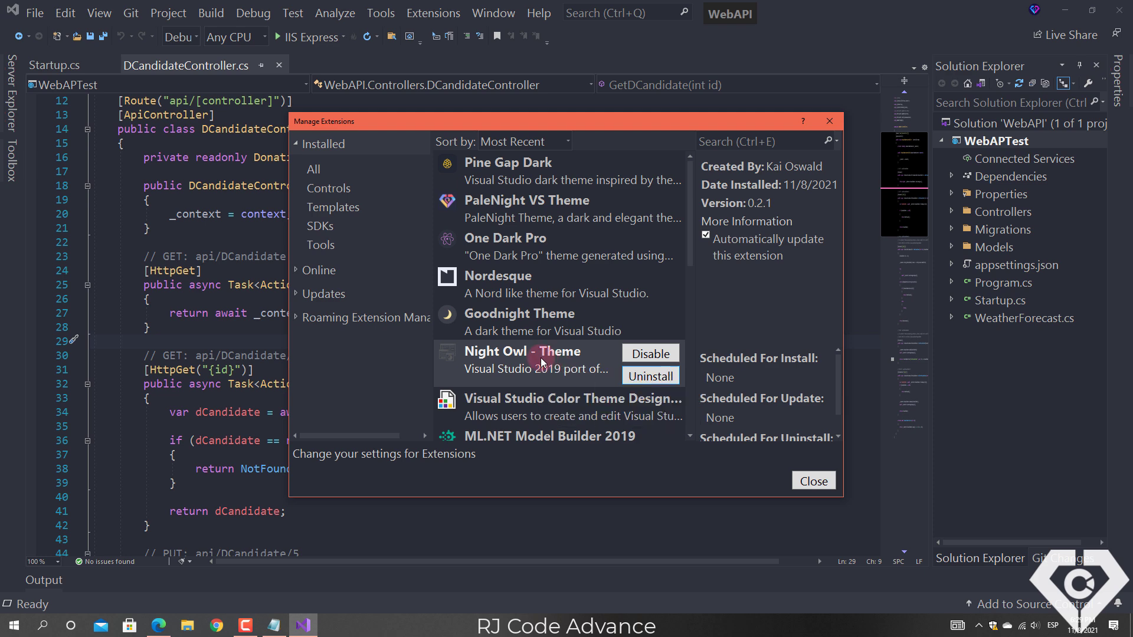
left_click(650, 376)
left_click(618, 365)
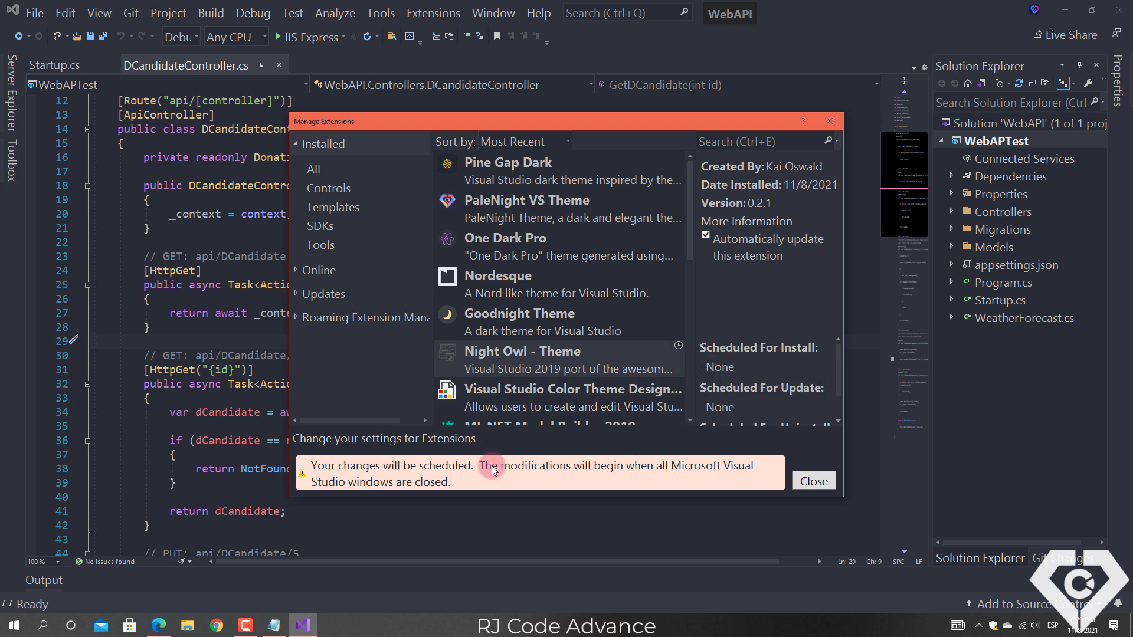
left_click(806, 479)
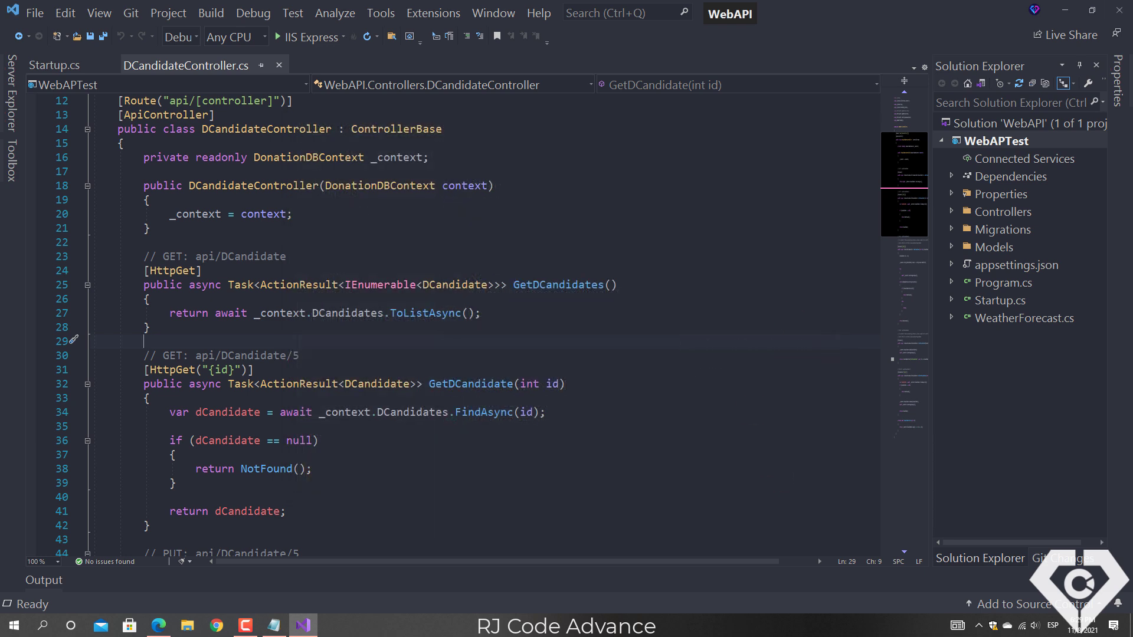
Close Visual Studio, minimize the browser, and run the VSIX Installer's scheduled removal of Night Owl - Theme through to closing it.
left_click(1127, 7)
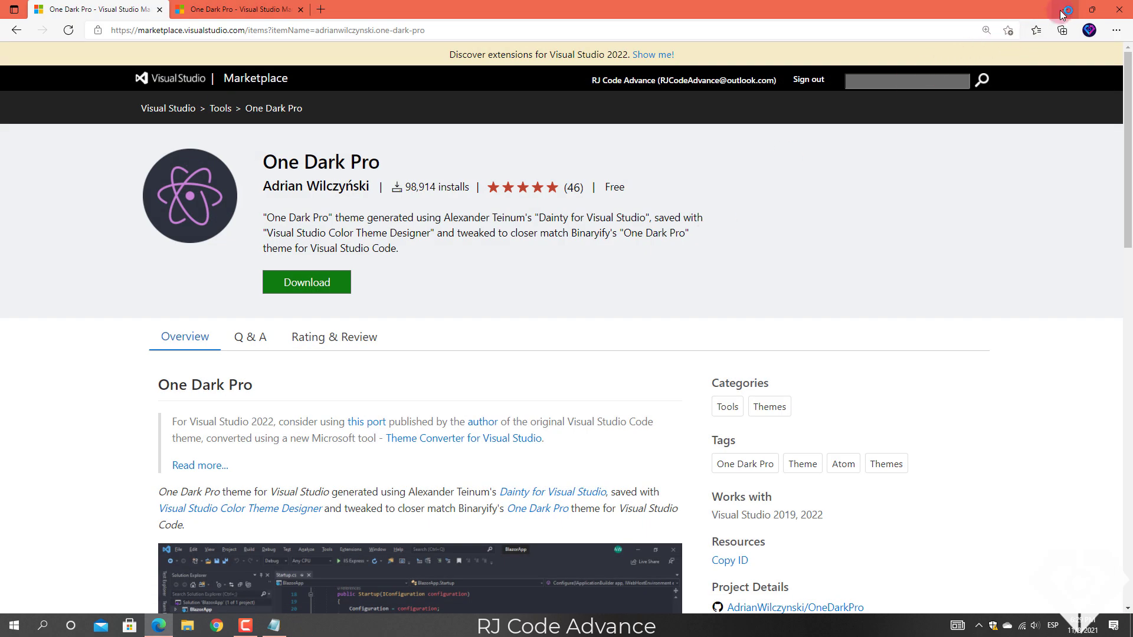
left_click(1065, 10)
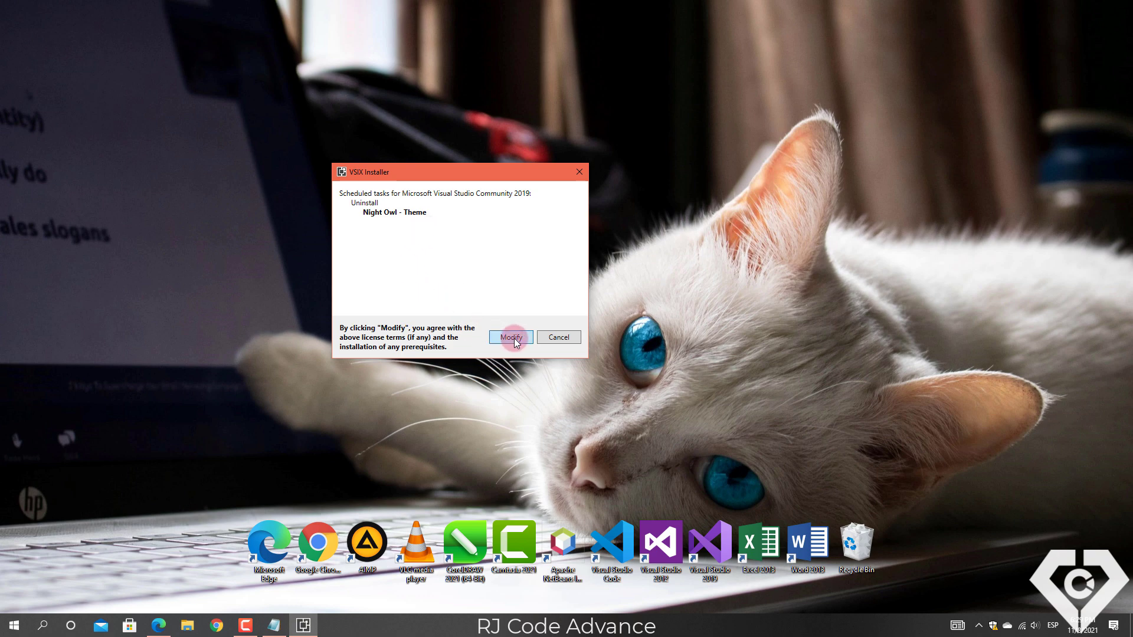
left_click(514, 340)
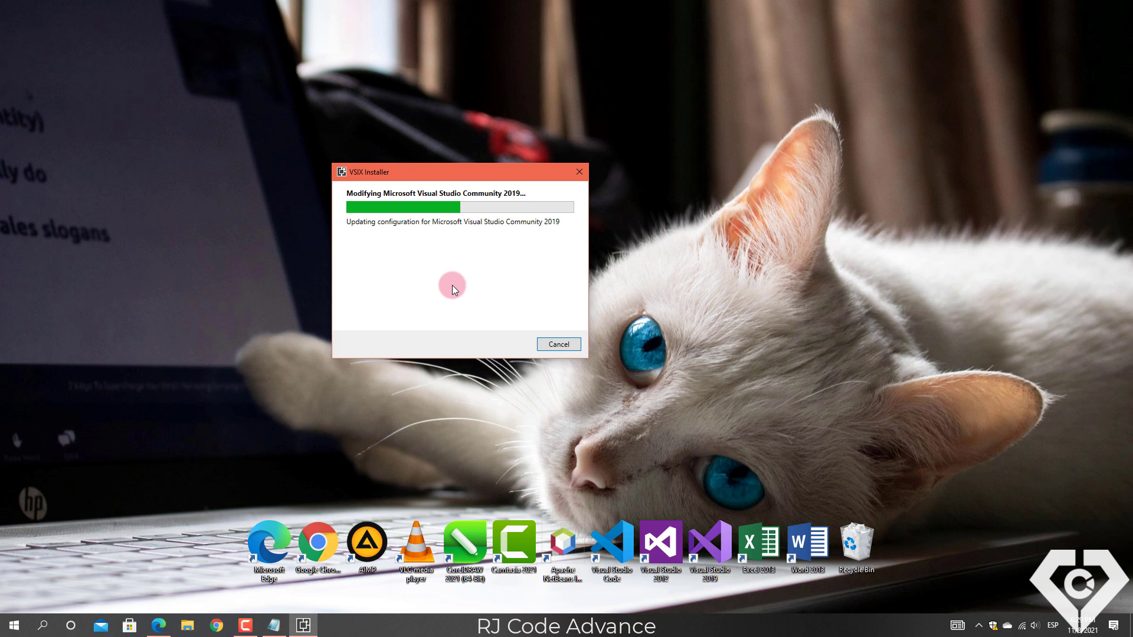
left_click_drag(473, 170, 615, 214)
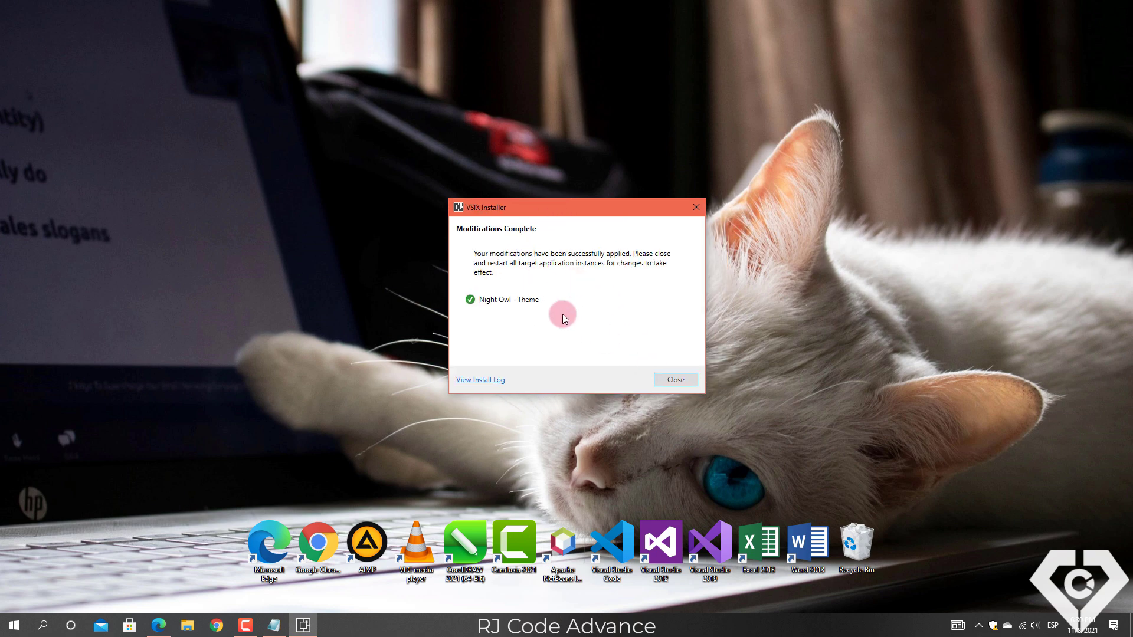
left_click(690, 384)
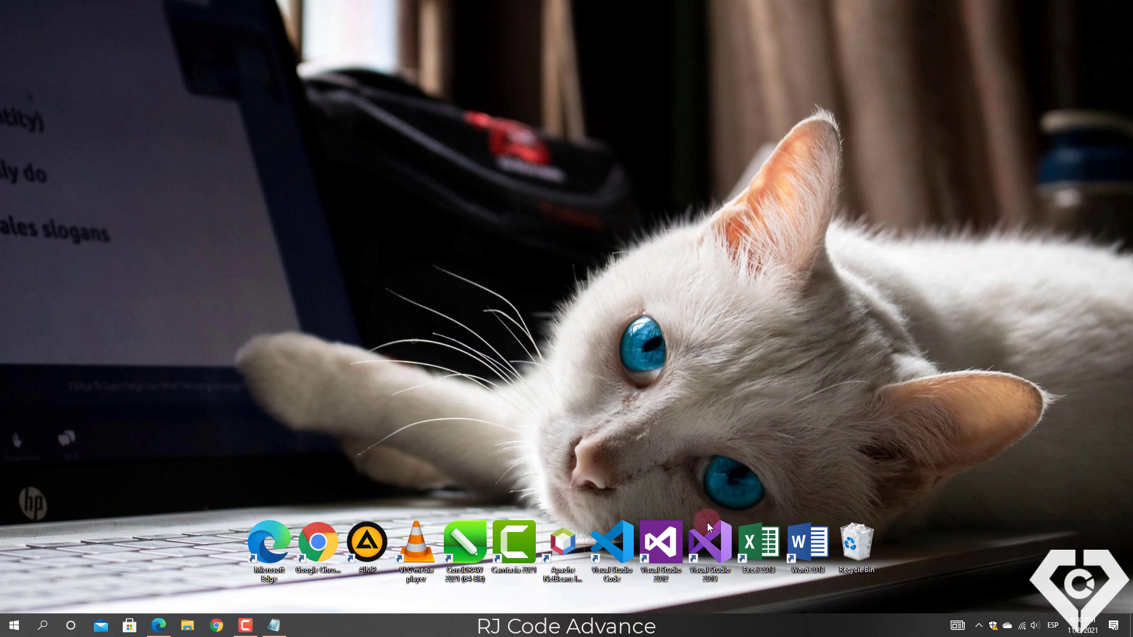